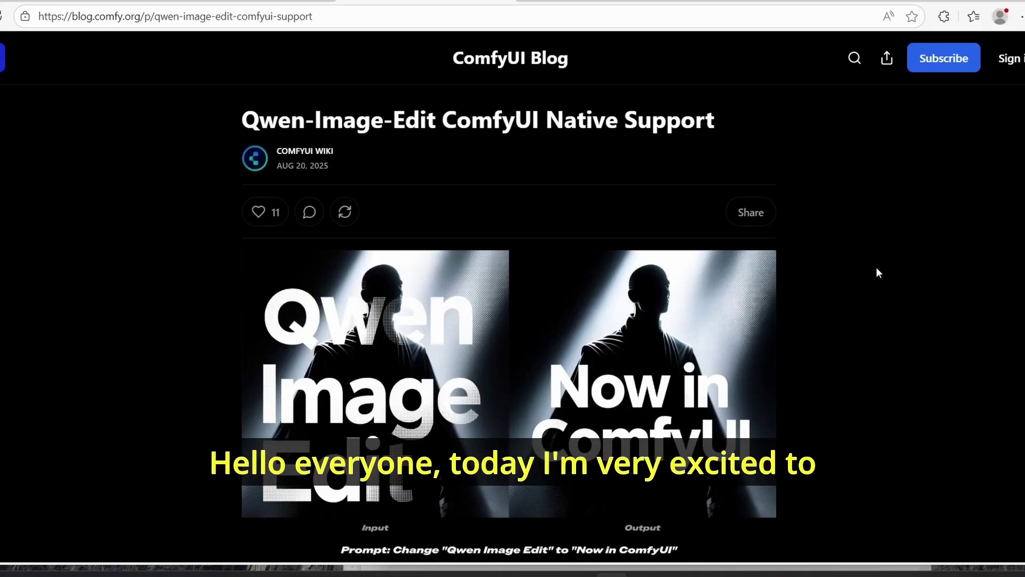
# - Scroll over the Qwen image-edit workflow, then open ComfyUI Manager from the top toolbar
pyautogui.scroll(-2, 876, 272)
pyautogui.scroll(-6, 877, 272)
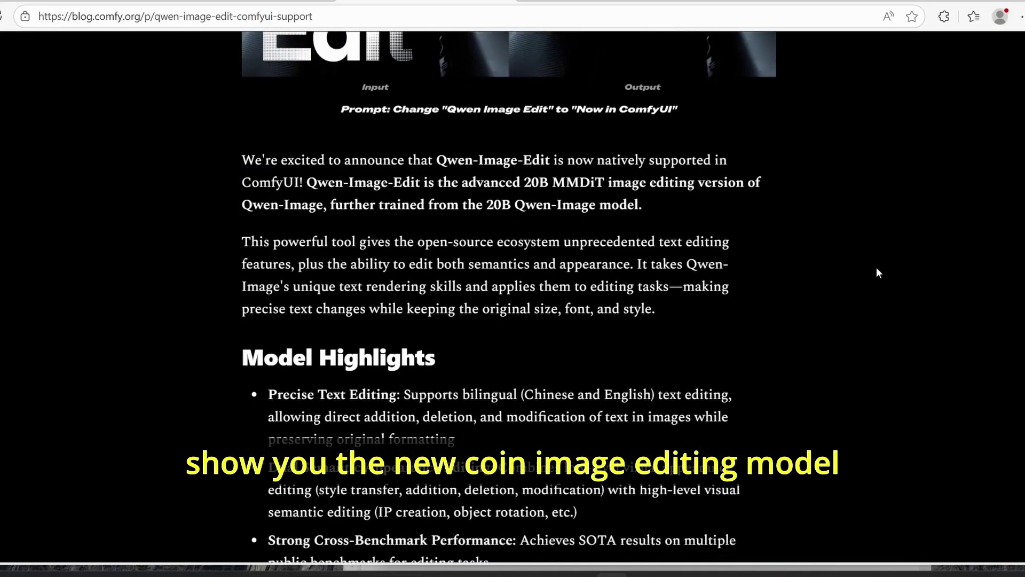
pyautogui.scroll(-7, 876, 273)
pyautogui.scroll(8, 876, 272)
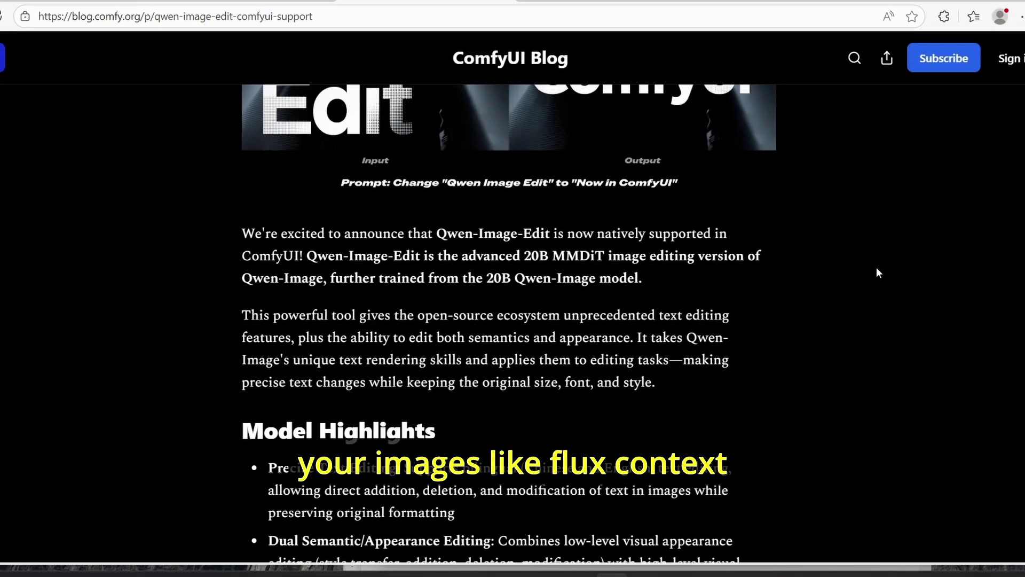
pyautogui.scroll(-8, 876, 269)
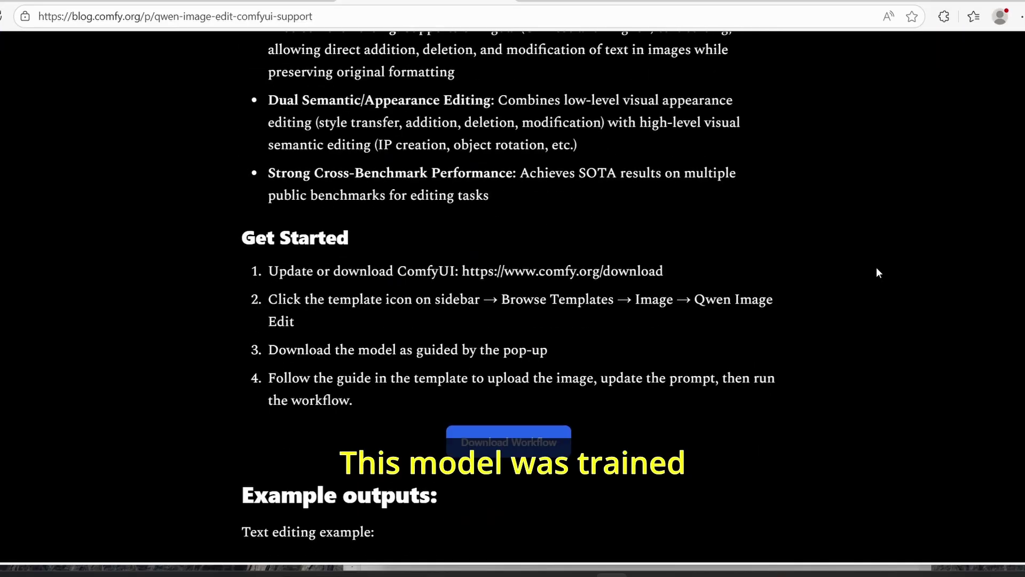
pyautogui.scroll(-12, 876, 273)
pyautogui.scroll(-14, 876, 268)
pyautogui.scroll(-15, 877, 268)
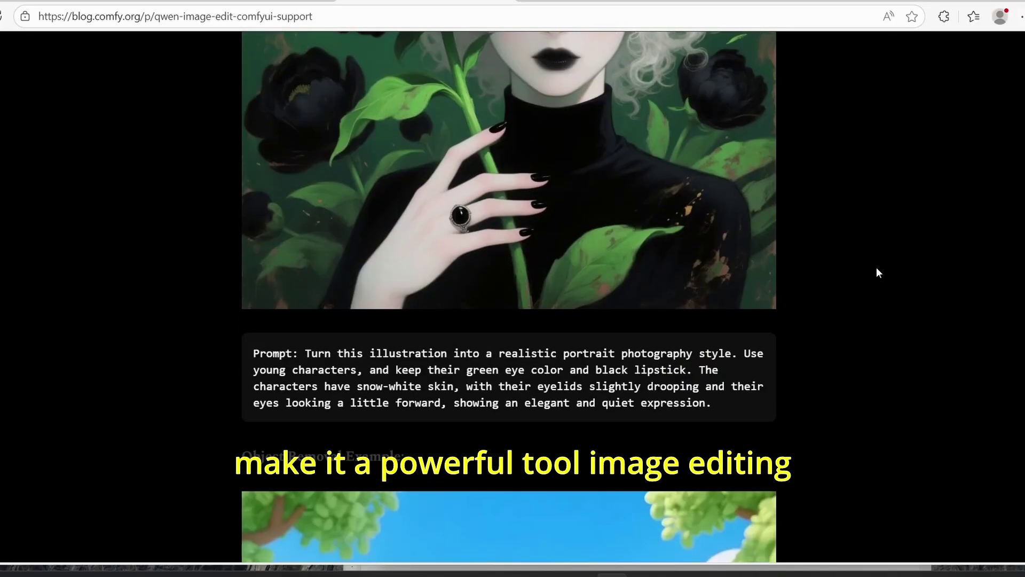
pyautogui.scroll(-14, 876, 272)
pyautogui.scroll(-14, 876, 272)
pyautogui.scroll(-15, 877, 269)
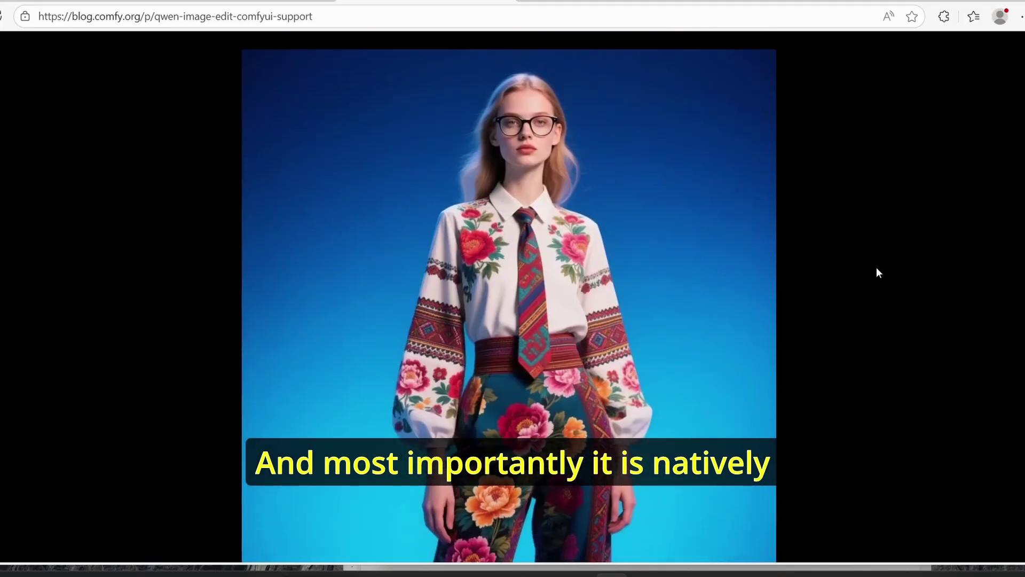
pyautogui.scroll(-18, 876, 272)
pyautogui.scroll(-8, 879, 274)
pyautogui.scroll(8, 878, 273)
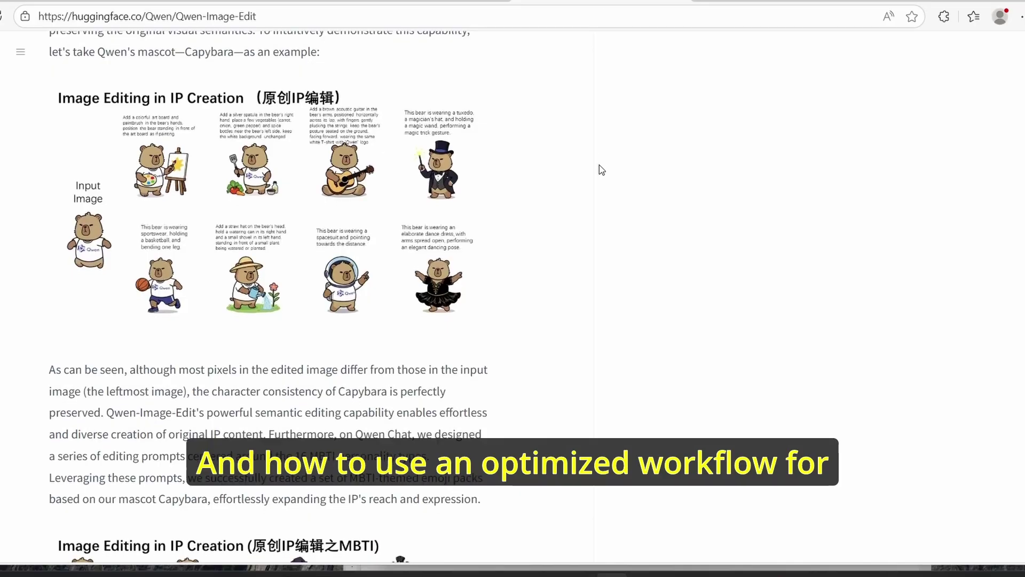
pyautogui.scroll(-15, 599, 167)
pyautogui.scroll(-15, 599, 167)
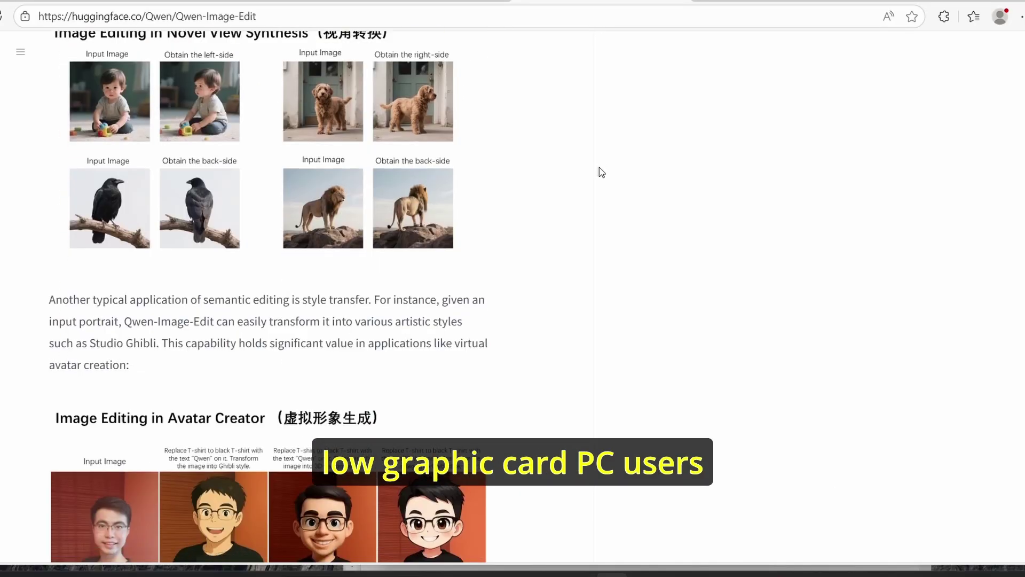
pyautogui.scroll(-4, 600, 167)
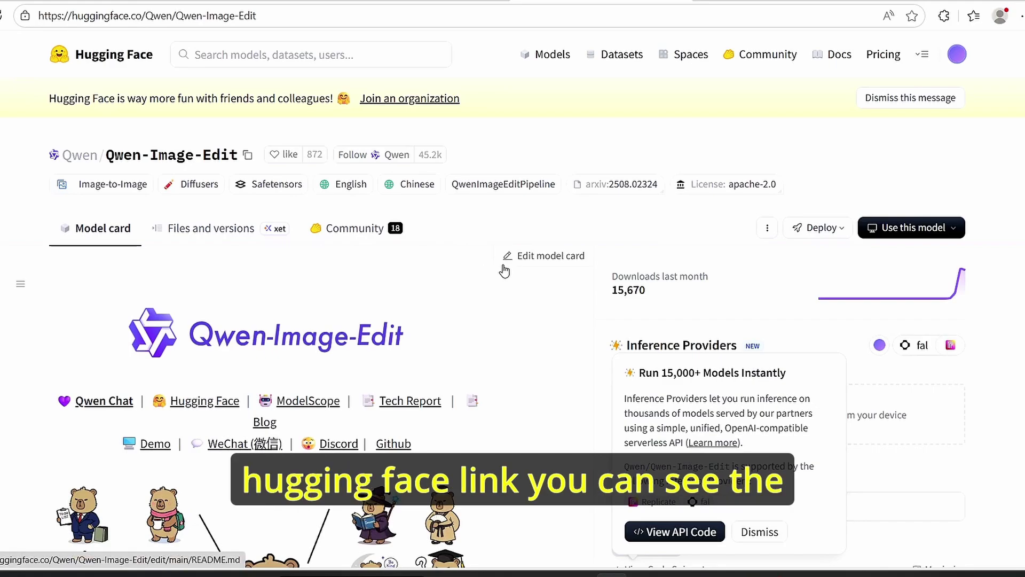
pyautogui.scroll(-3, 487, 263)
pyautogui.scroll(-15, 402, 272)
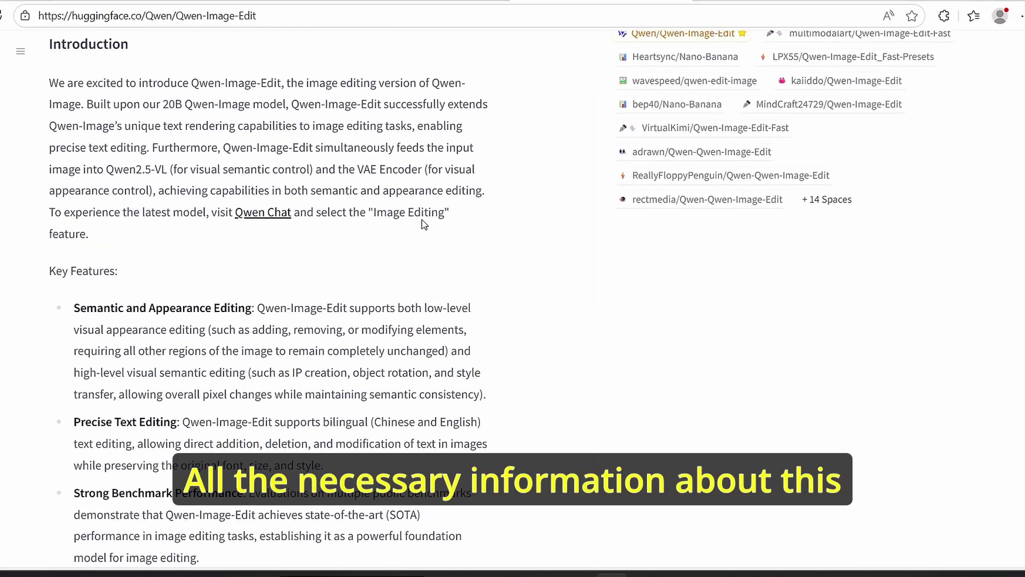
pyautogui.scroll(5, 517, 262)
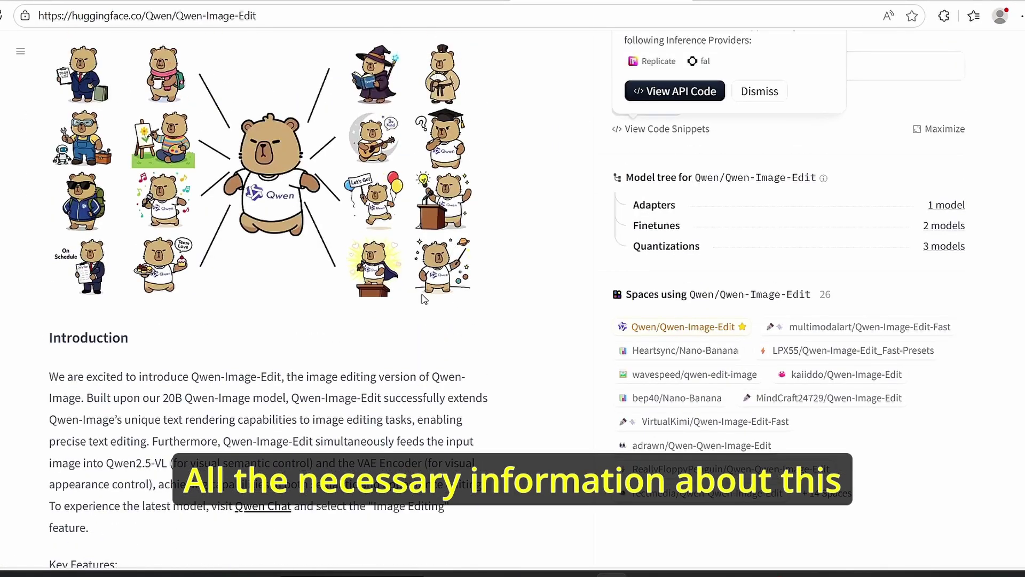
pyautogui.scroll(-8, 462, 278)
pyautogui.scroll(-20, 460, 274)
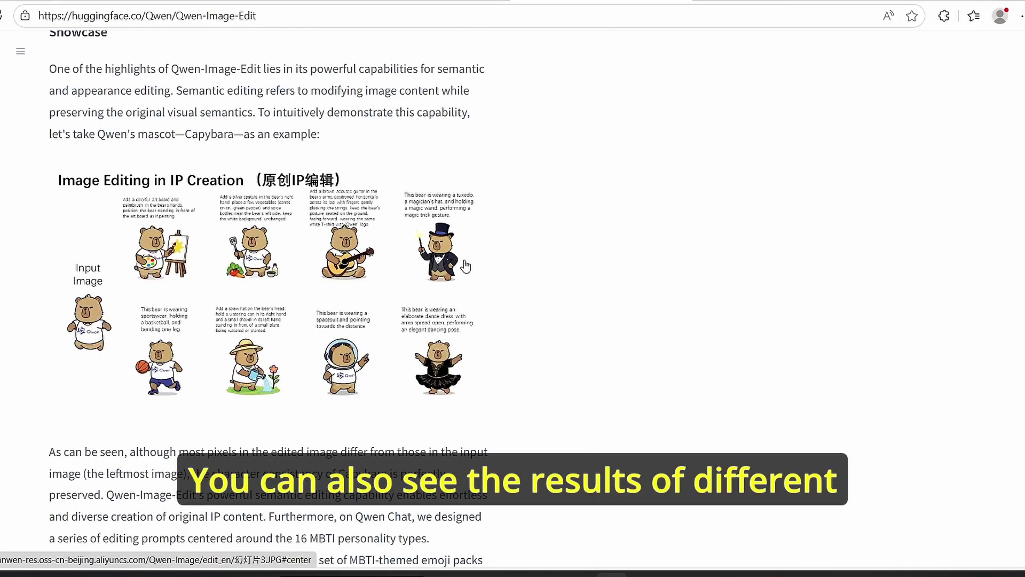
pyautogui.scroll(-4, 225, 337)
pyautogui.scroll(-6, 222, 318)
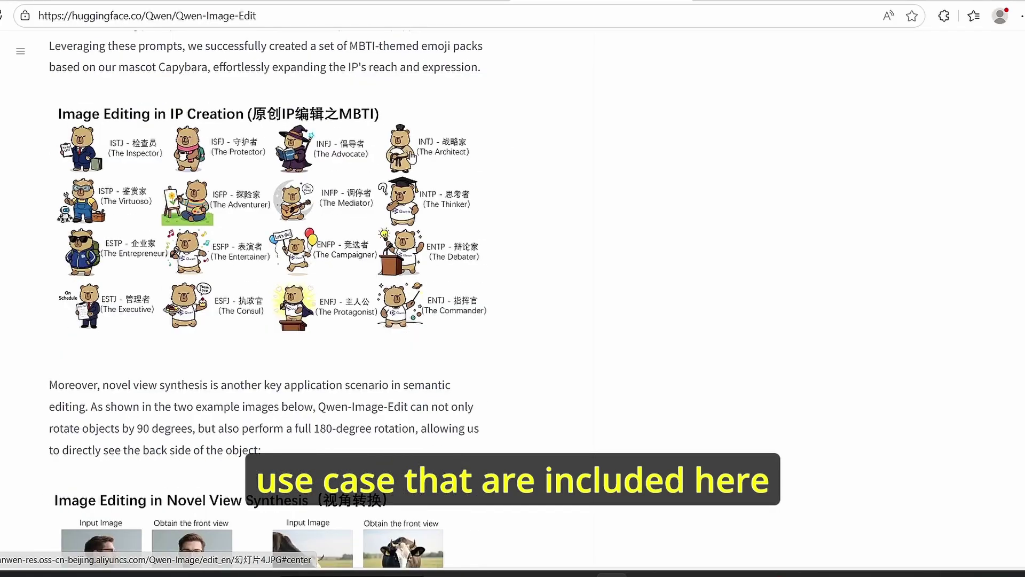
pyautogui.scroll(-6, 461, 222)
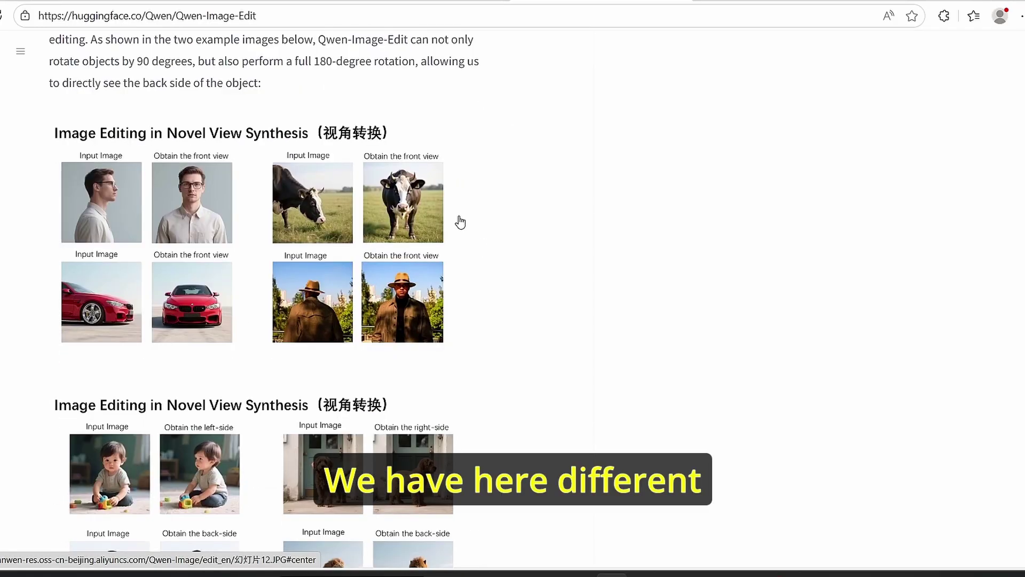
pyautogui.scroll(-7, 460, 223)
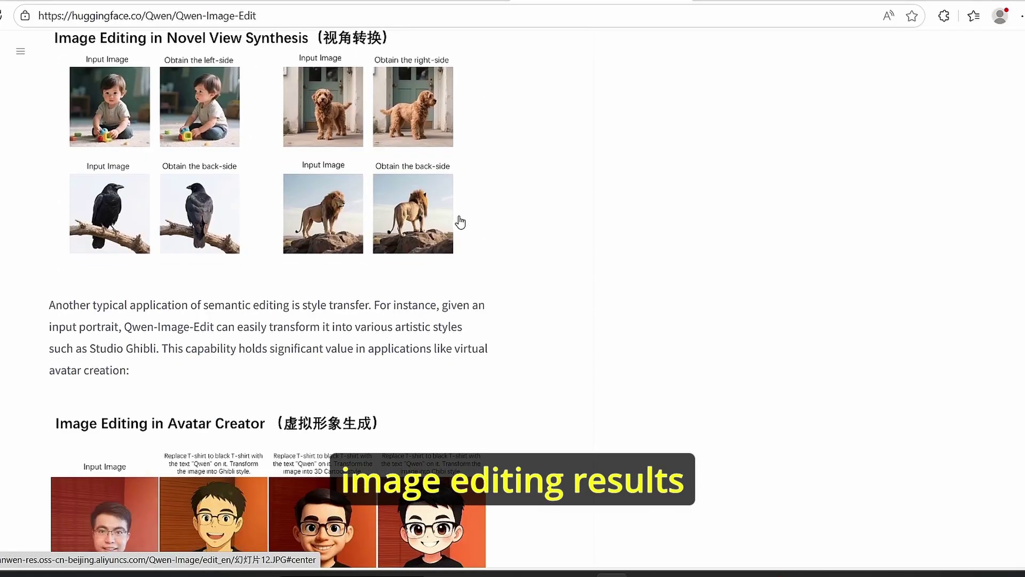
pyautogui.scroll(-4, 460, 222)
pyautogui.scroll(-4, 461, 222)
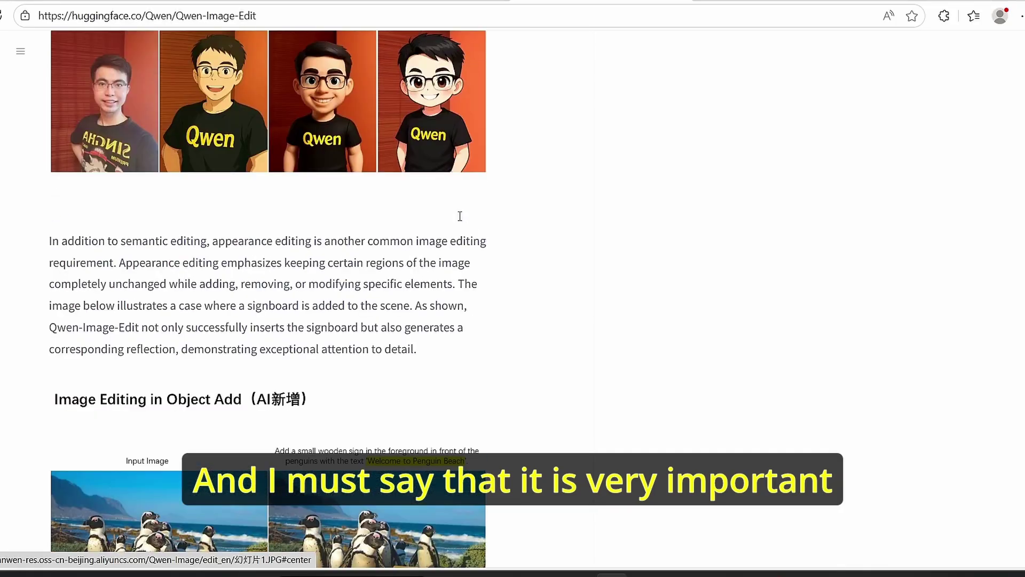
pyautogui.scroll(3, 461, 222)
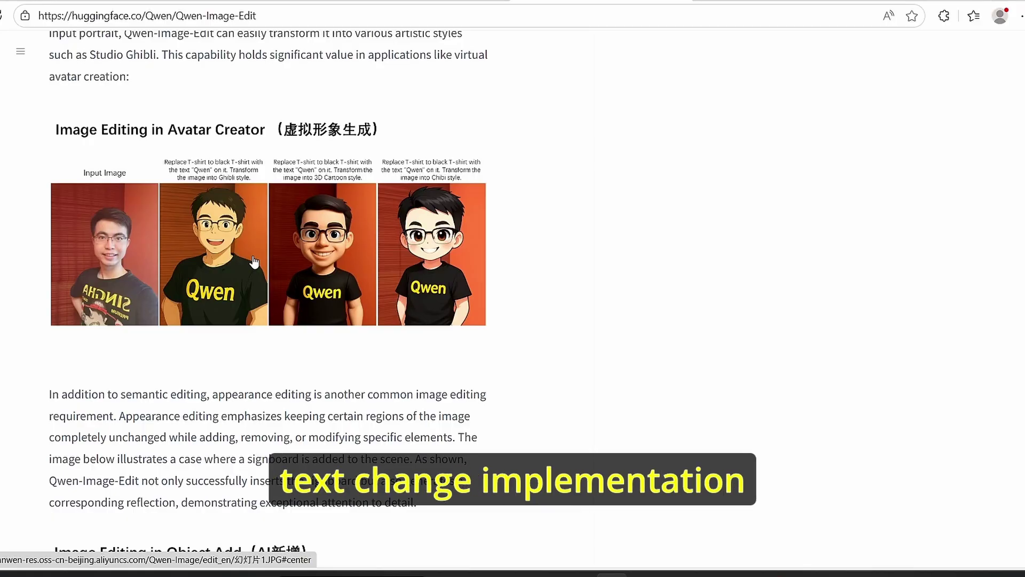
pyautogui.scroll(-14, 253, 262)
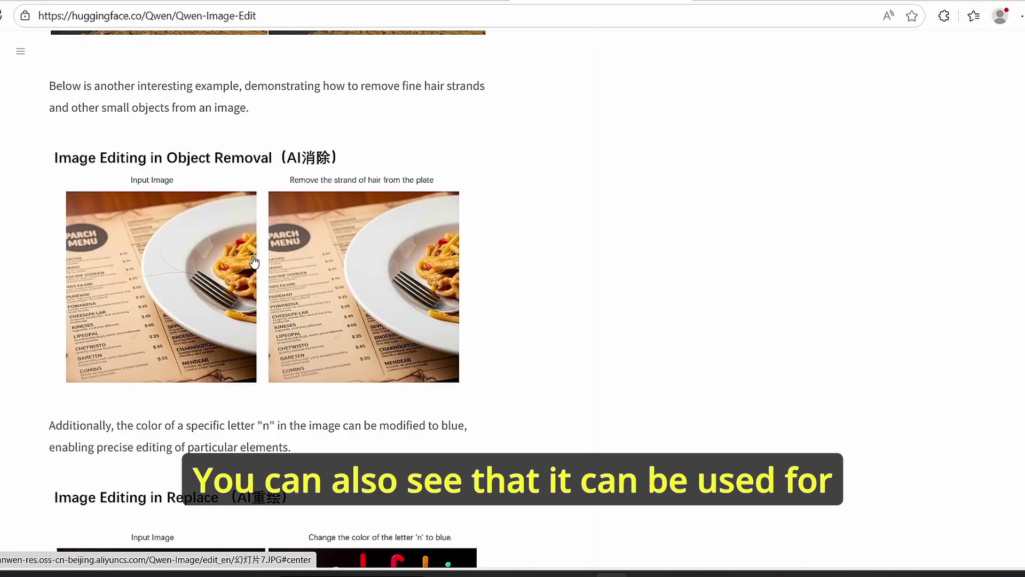
pyautogui.scroll(3, 255, 260)
pyautogui.scroll(3, 254, 256)
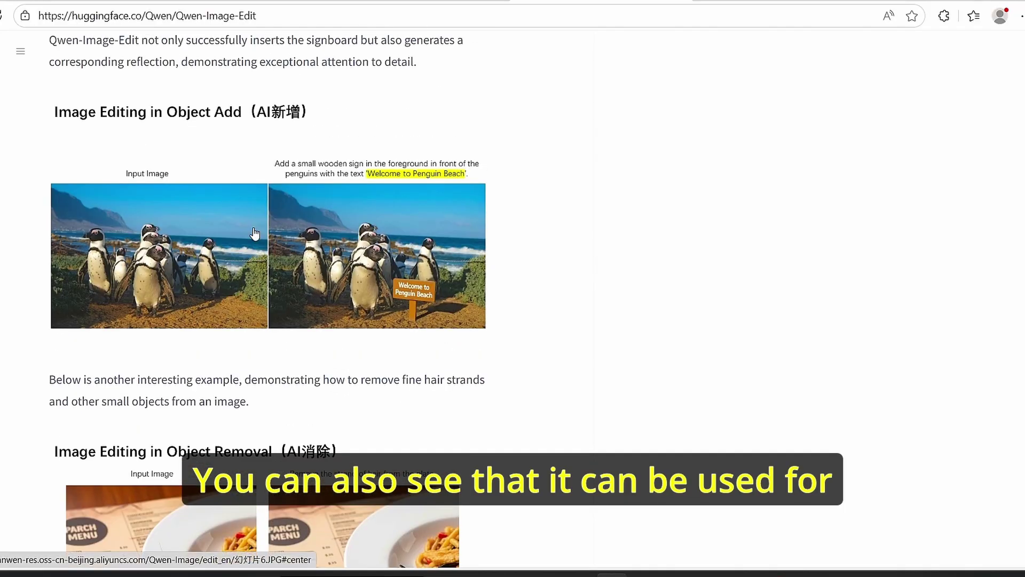
pyautogui.scroll(-5, 229, 196)
pyautogui.scroll(-4, 227, 187)
pyautogui.scroll(4, 224, 184)
pyautogui.scroll(-7, 224, 184)
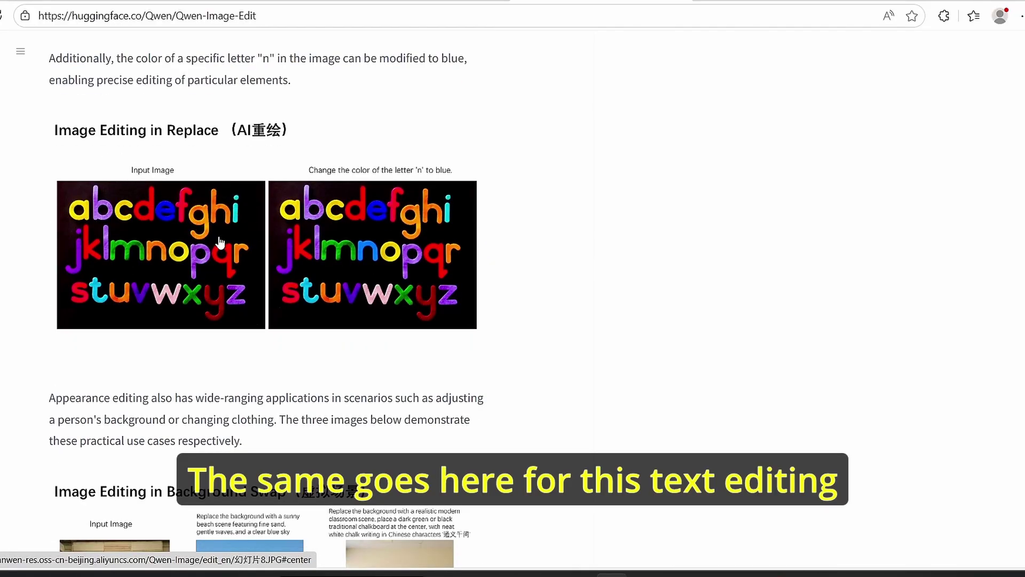
pyautogui.scroll(-8, 150, 191)
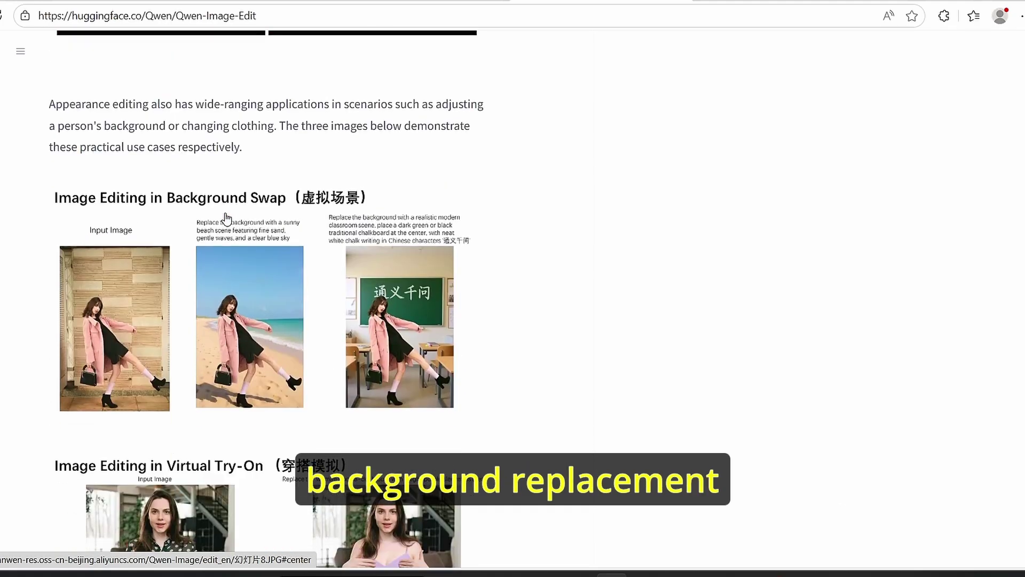
pyautogui.scroll(-3, 320, 229)
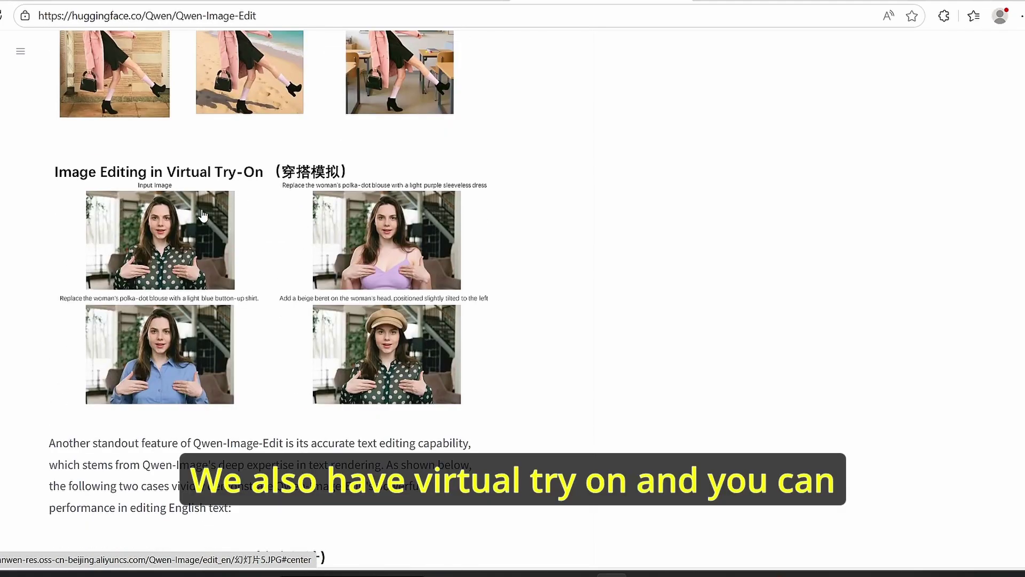
pyautogui.scroll(-5, 225, 204)
pyautogui.scroll(-15, 225, 203)
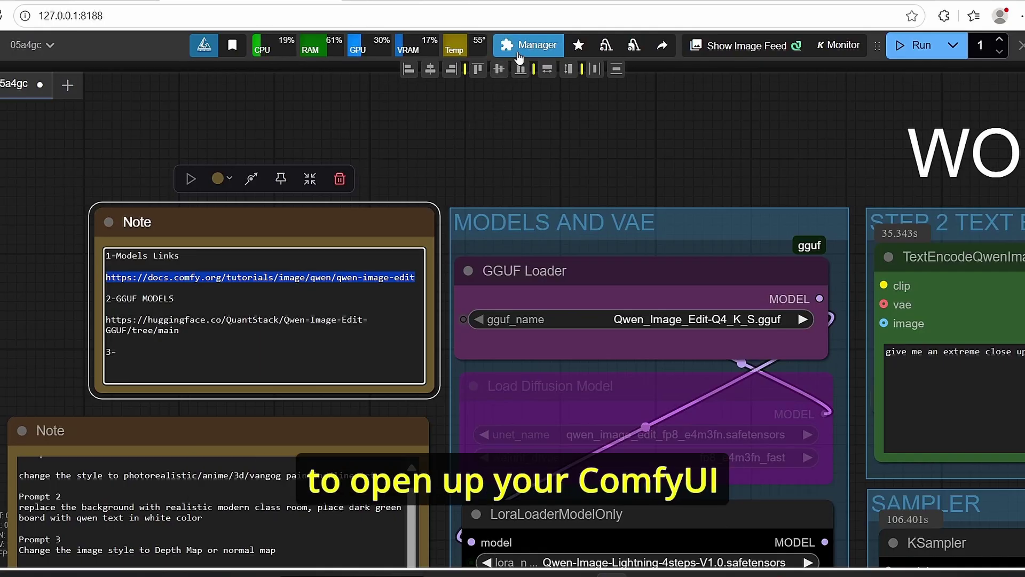
pyautogui.click(518, 48)
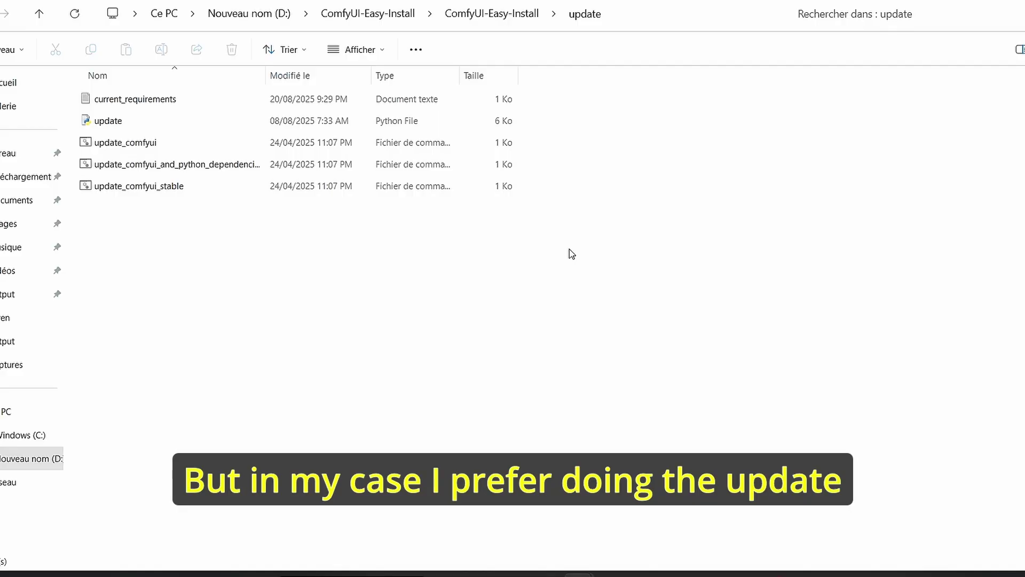
# - Select the update_comfyui script in the ComfyUI-Easy-Install update folder
pyautogui.click(180, 150)
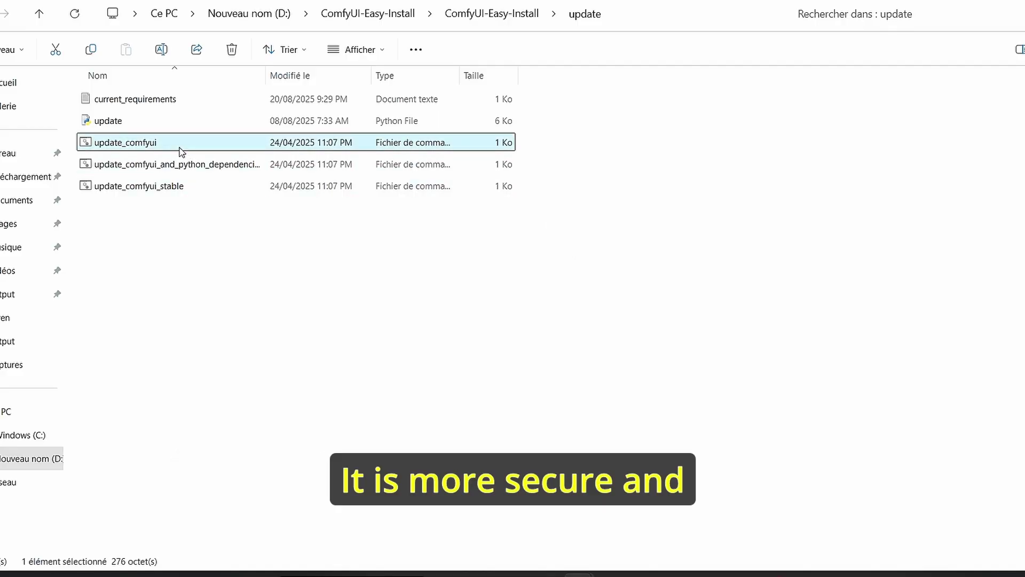
pyautogui.click(471, 283)
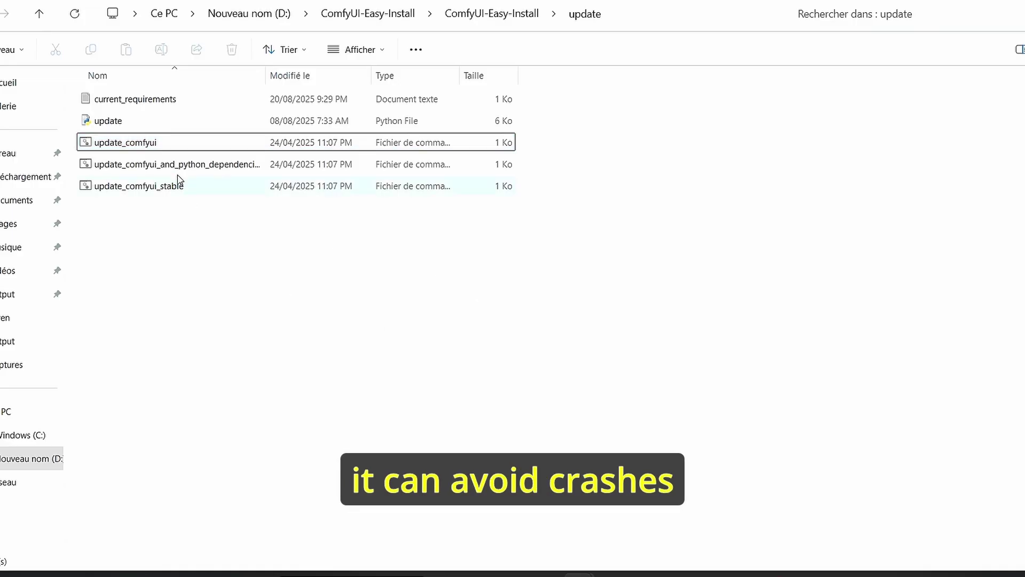
pyautogui.click(136, 144)
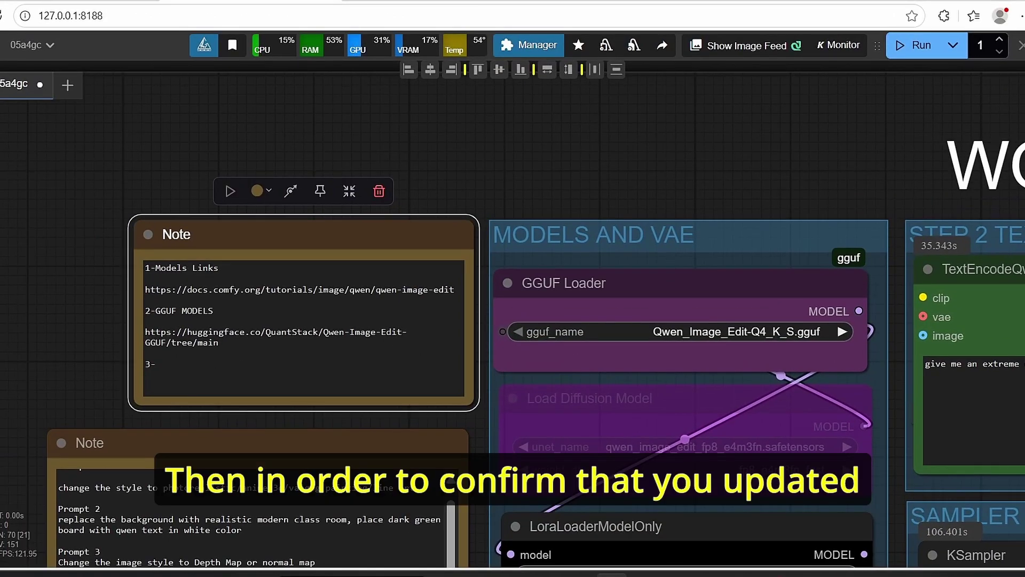
# - Load the Qwen Image Edit template from the Image category of the template browser
pyautogui.click(5, 45)
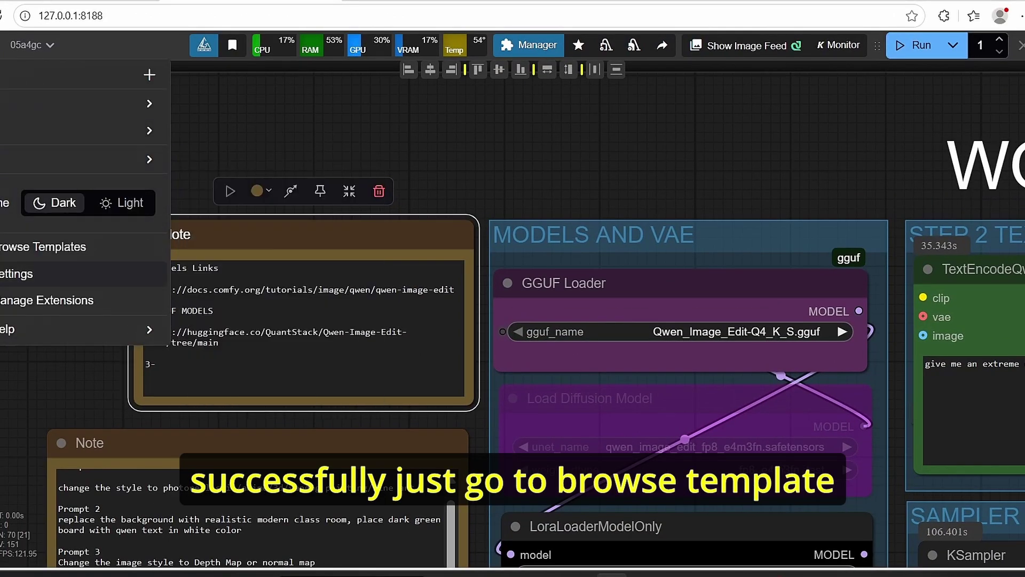
pyautogui.click(47, 248)
pyautogui.click(77, 292)
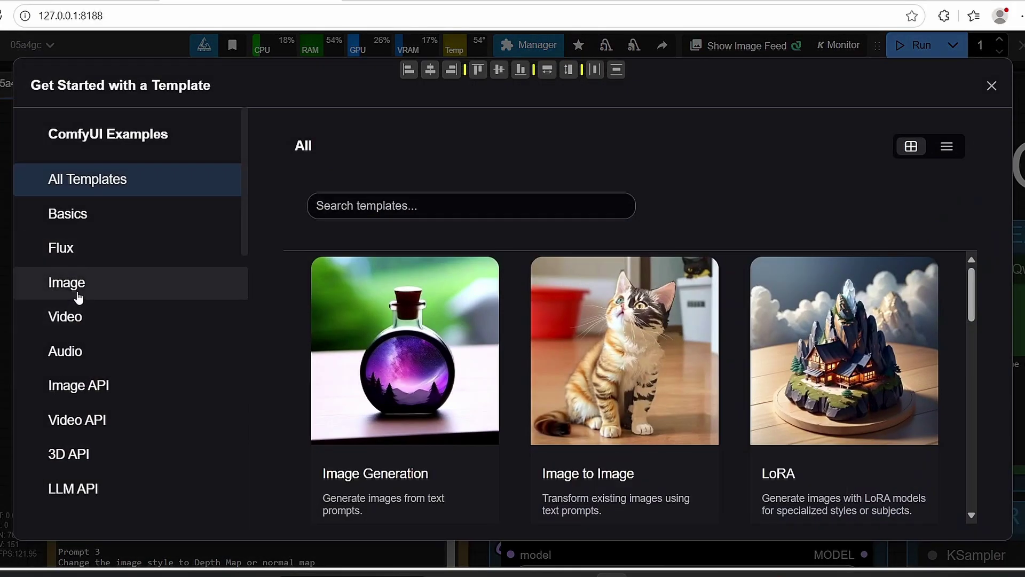
pyautogui.scroll(-3, 476, 343)
pyautogui.scroll(3, 476, 344)
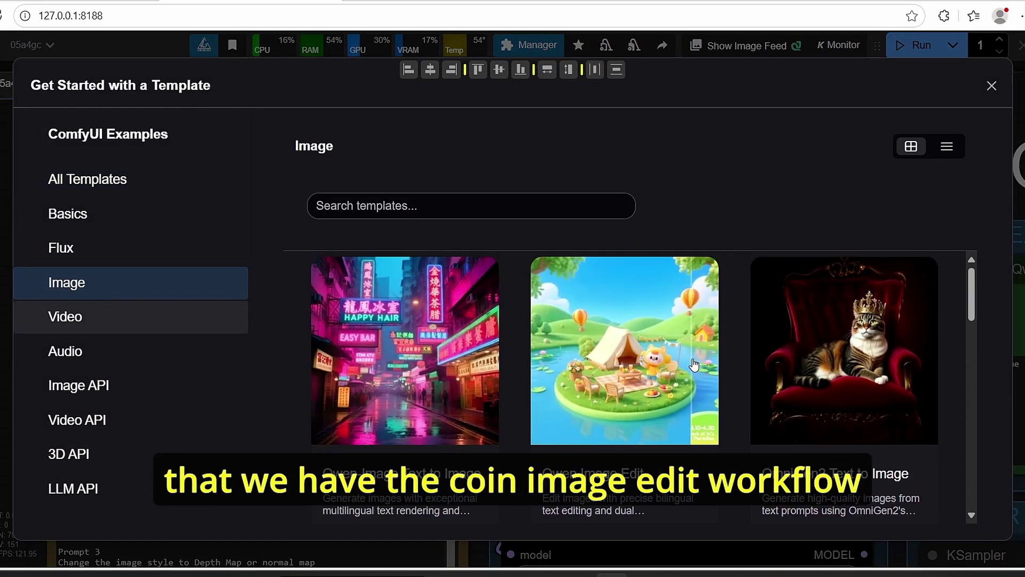
pyautogui.click(652, 382)
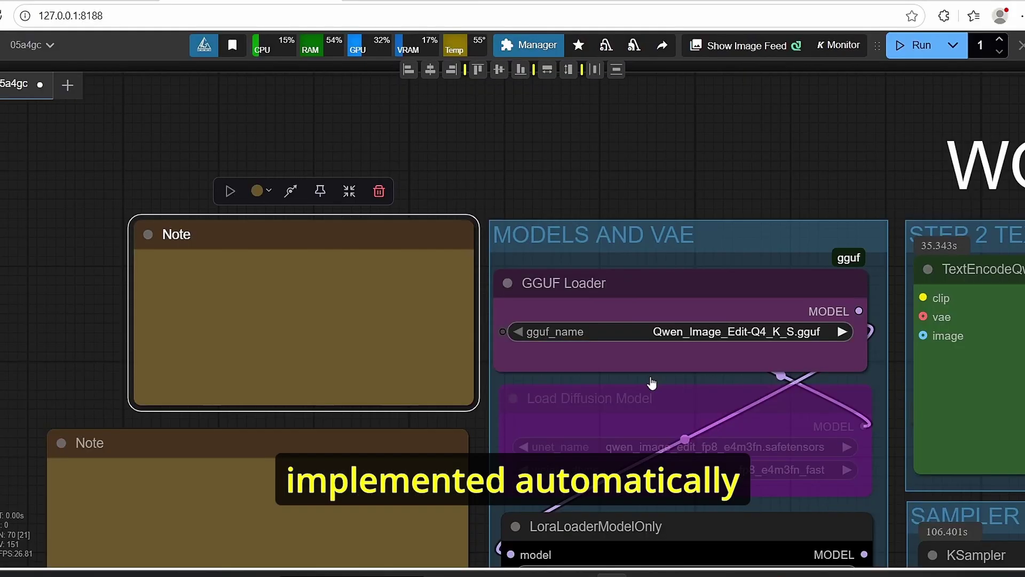
# - Dismiss the missing-models warning and zoom in on the Load Diffusion Model node
pyautogui.click(766, 182)
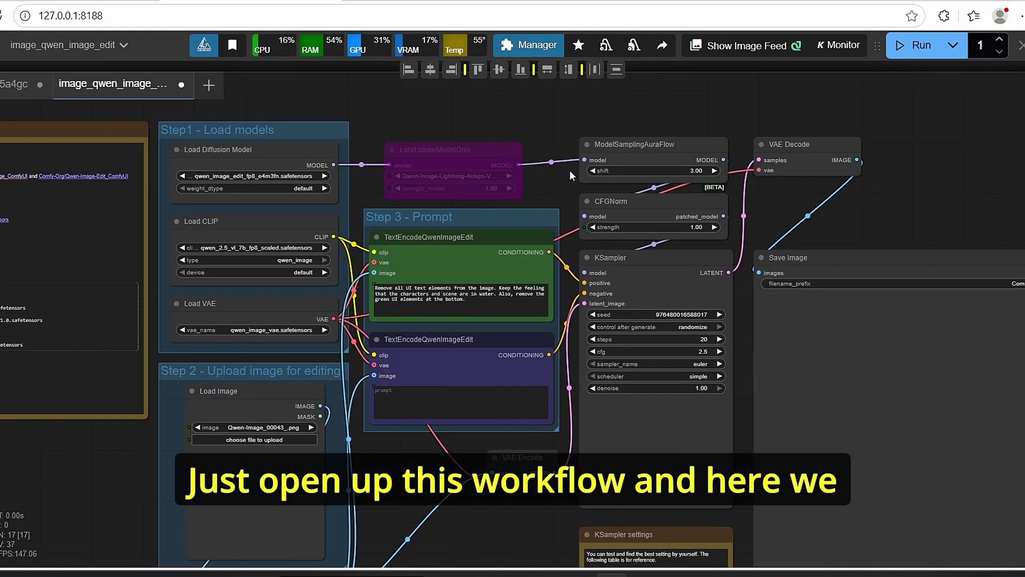
pyautogui.scroll(2, 570, 171)
pyautogui.moveTo(570, 172); pyautogui.dragTo(590, 165)
pyautogui.scroll(-3, 590, 165)
pyautogui.scroll(2, 590, 163)
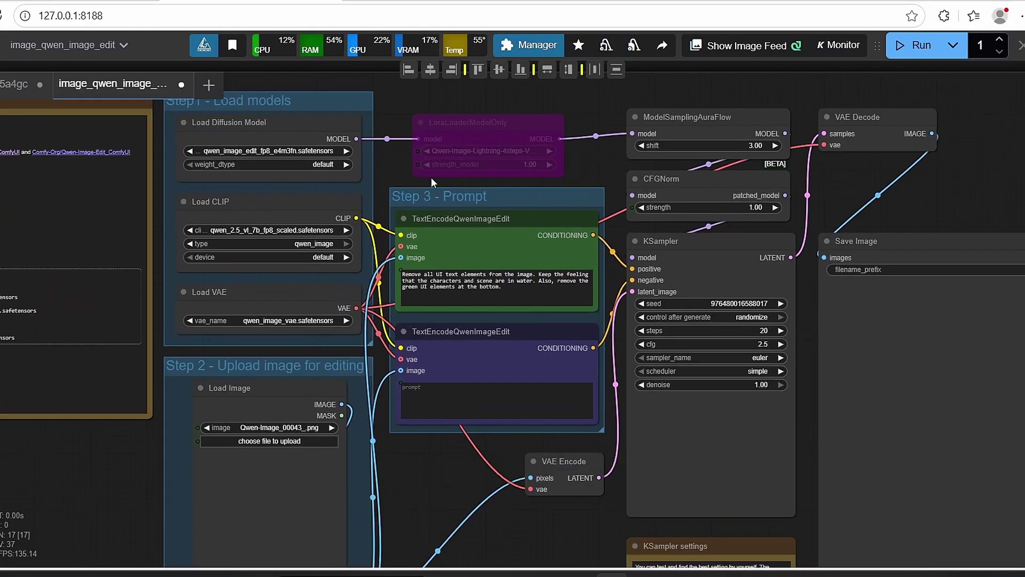
pyautogui.moveTo(329, 165); pyautogui.dragTo(587, 212)
pyautogui.scroll(3, 588, 212)
pyautogui.scroll(4, 587, 212)
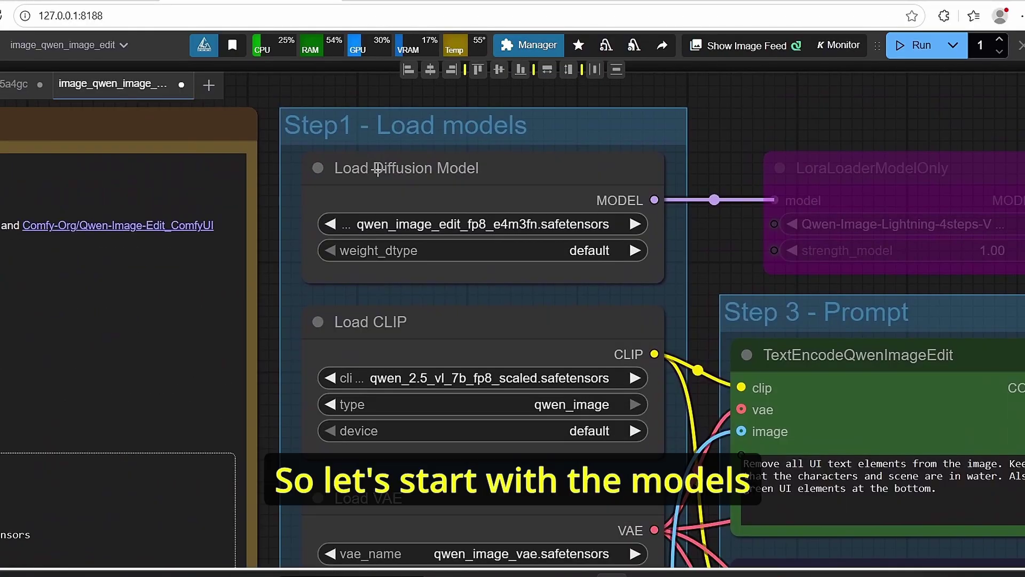
pyautogui.click(485, 198)
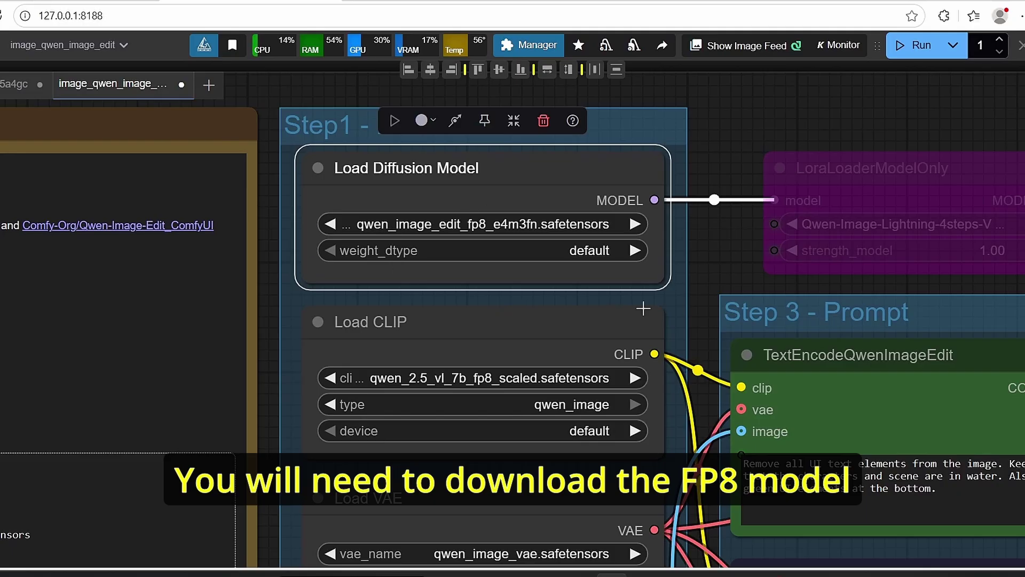
# - Review the Load CLIP, Load VAE and Step 2 Load Image nodes, returning to Load Diffusion Model
pyautogui.moveTo(707, 253); pyautogui.dragTo(715, 103)
pyautogui.scroll(3, 462, 232)
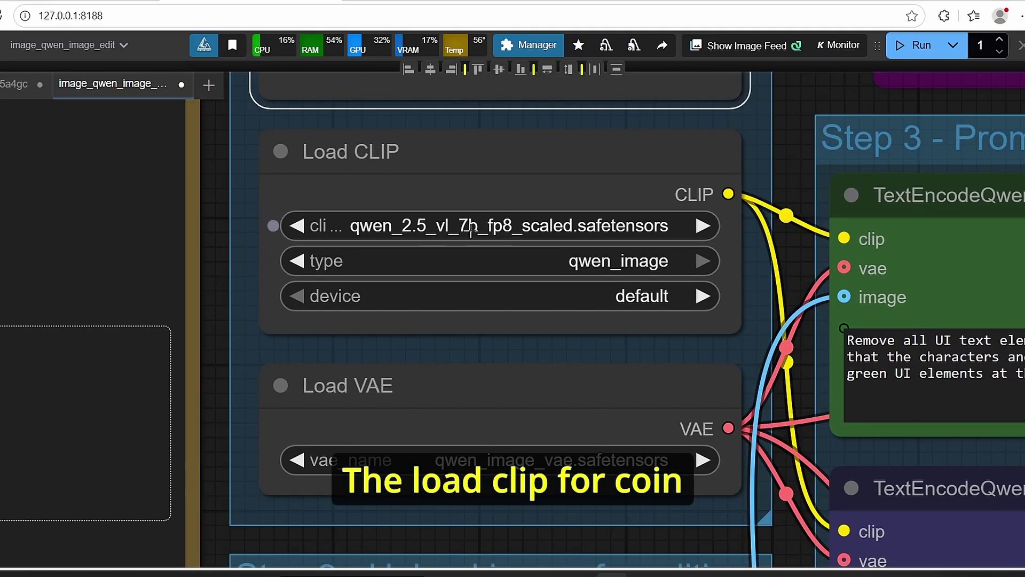
pyautogui.scroll(-5, 274, 226)
pyautogui.moveTo(313, 374); pyautogui.dragTo(310, 216)
pyautogui.scroll(-3, 541, 229)
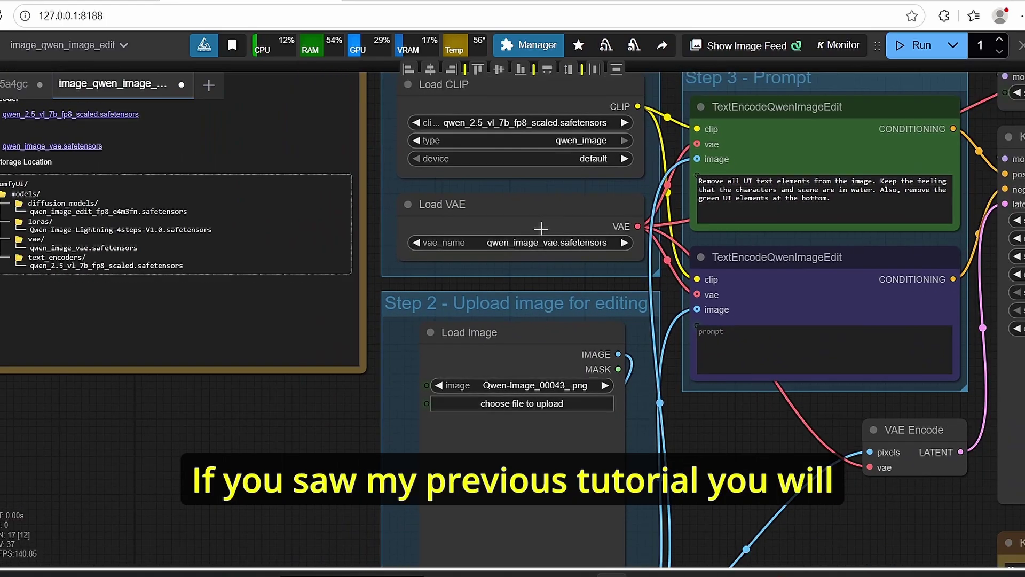
pyautogui.scroll(-1, 541, 229)
pyautogui.moveTo(570, 144); pyautogui.dragTo(566, 243)
pyautogui.scroll(1, 566, 243)
pyautogui.scroll(3, 579, 210)
pyautogui.moveTo(705, 156); pyautogui.dragTo(691, 289)
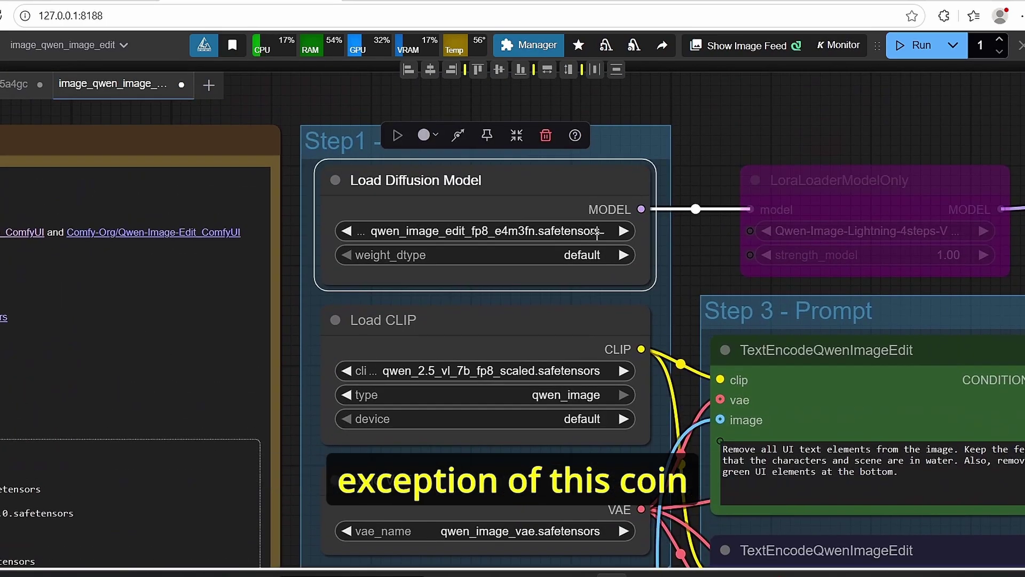
pyautogui.scroll(4, 510, 218)
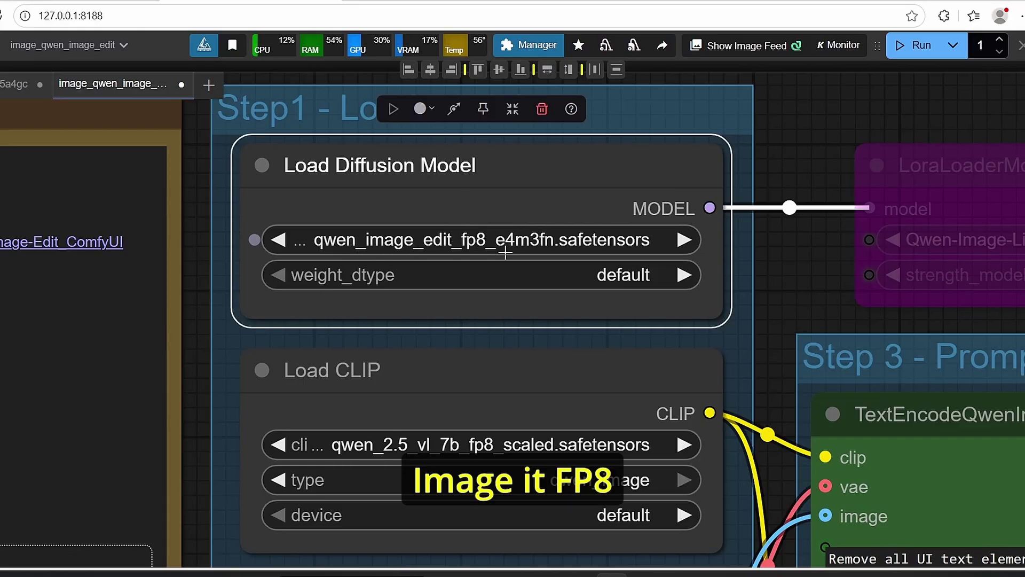
pyautogui.scroll(-5, 506, 253)
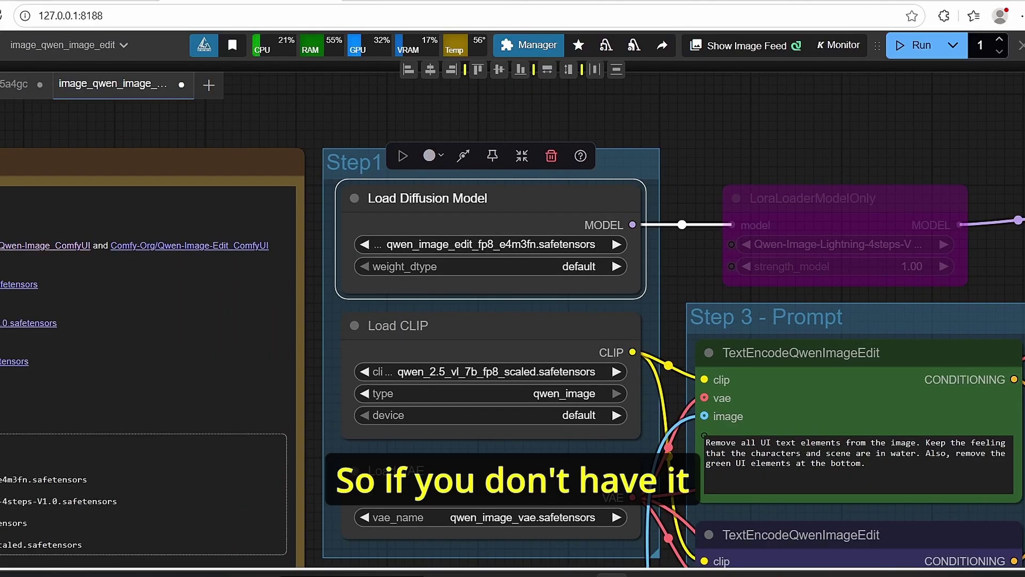
pyautogui.click(769, 1)
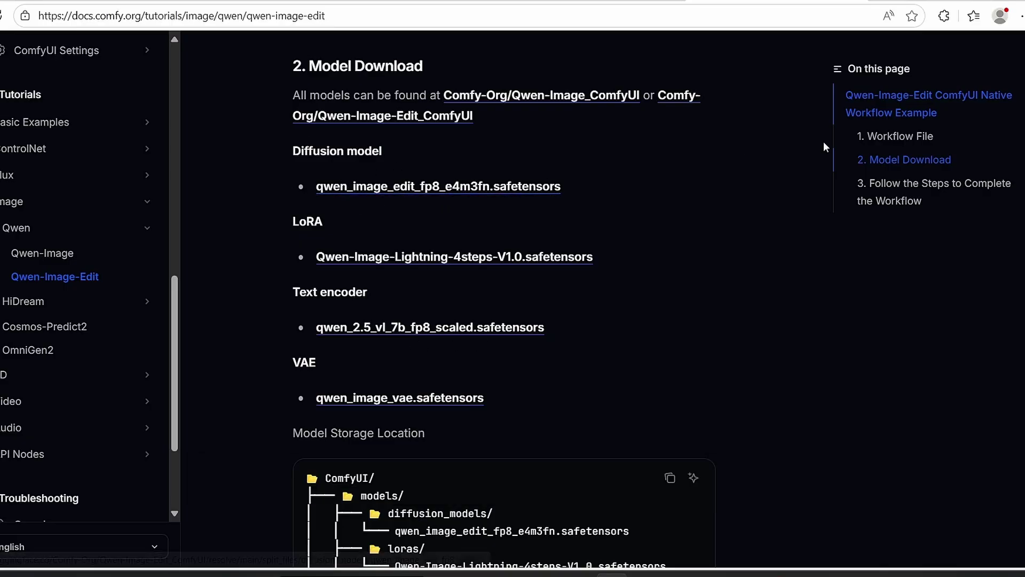
pyautogui.scroll(-1, 327, 199)
pyautogui.scroll(1, 386, 229)
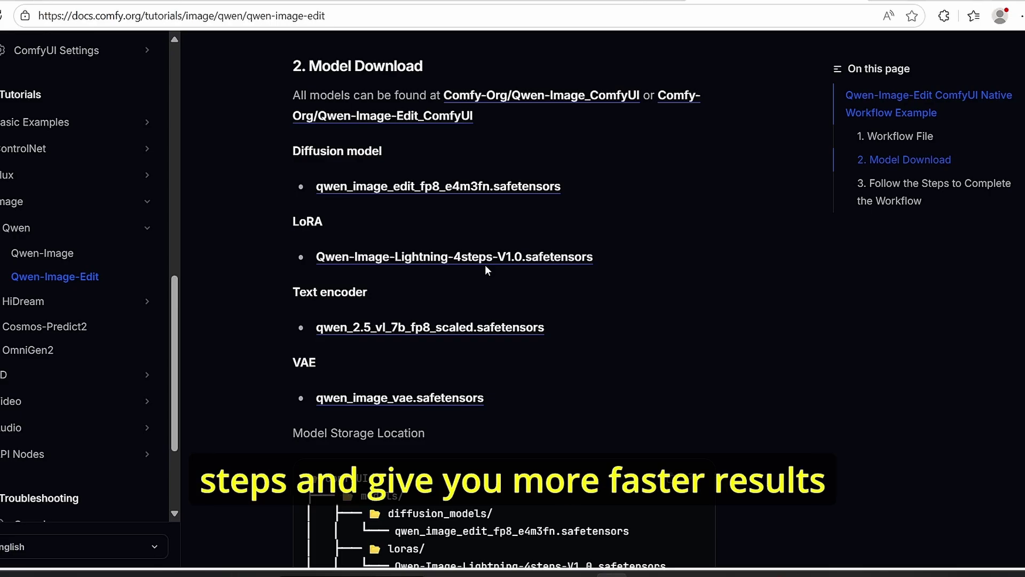
pyautogui.scroll(-5, 484, 264)
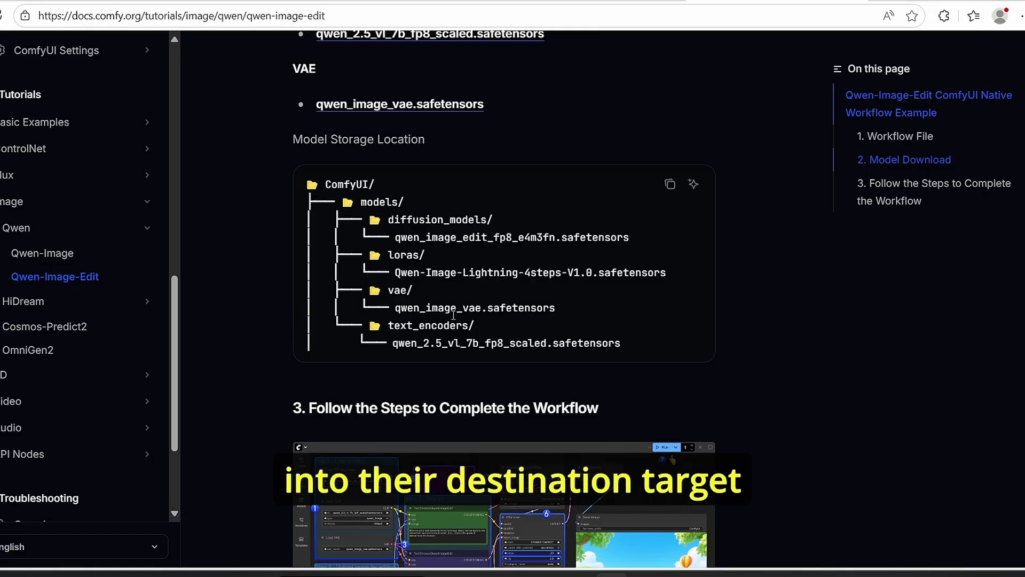
# - Find qwen_2.5_vl_7b_fp8_scaled in the clip folder, then check diffusion_models
pyautogui.scroll(5, 422, 314)
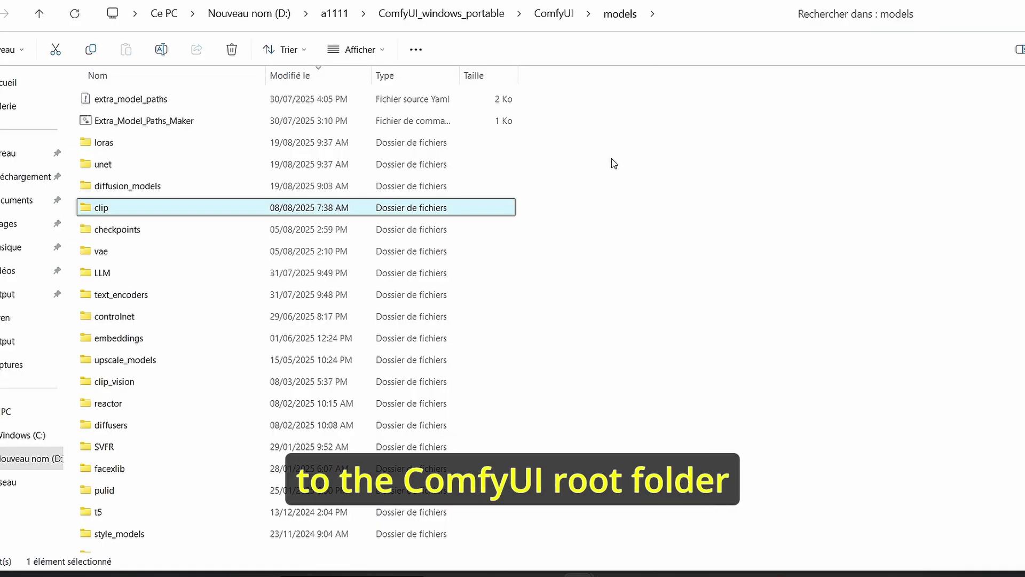
pyautogui.doubleClick(252, 213)
pyautogui.click(178, 106)
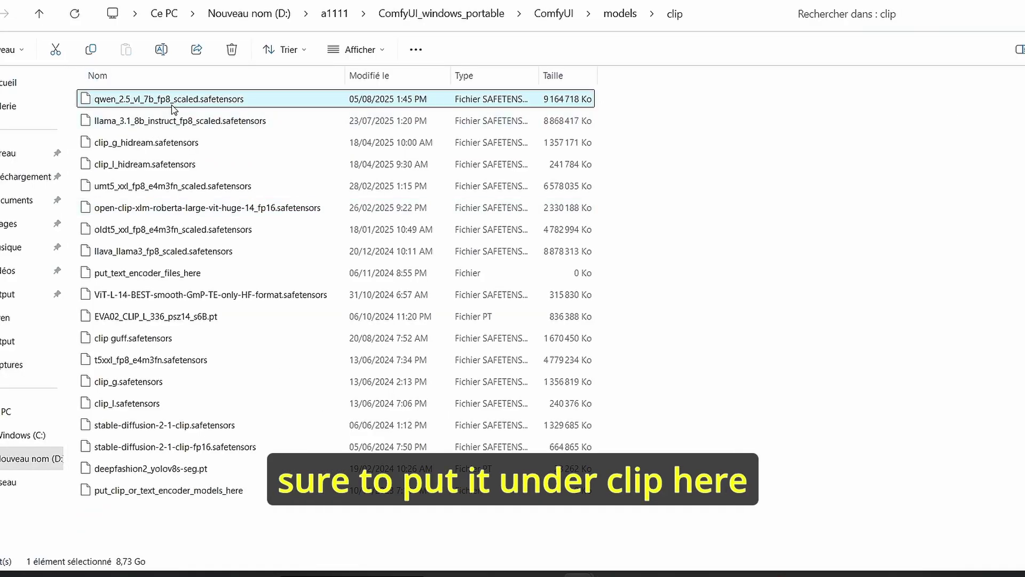
pyautogui.click(620, 13)
pyautogui.doubleClick(138, 187)
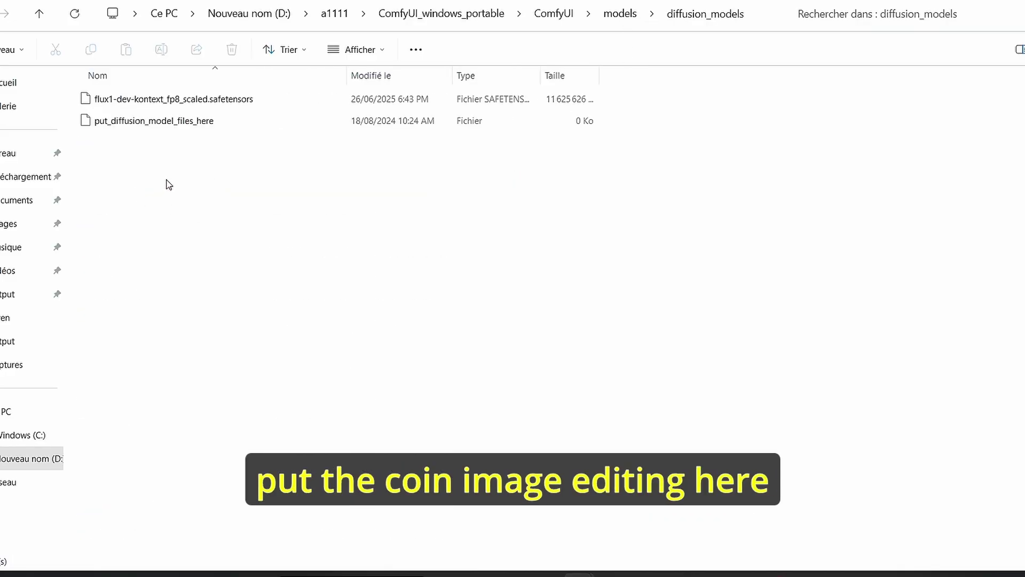
pyautogui.click(634, 12)
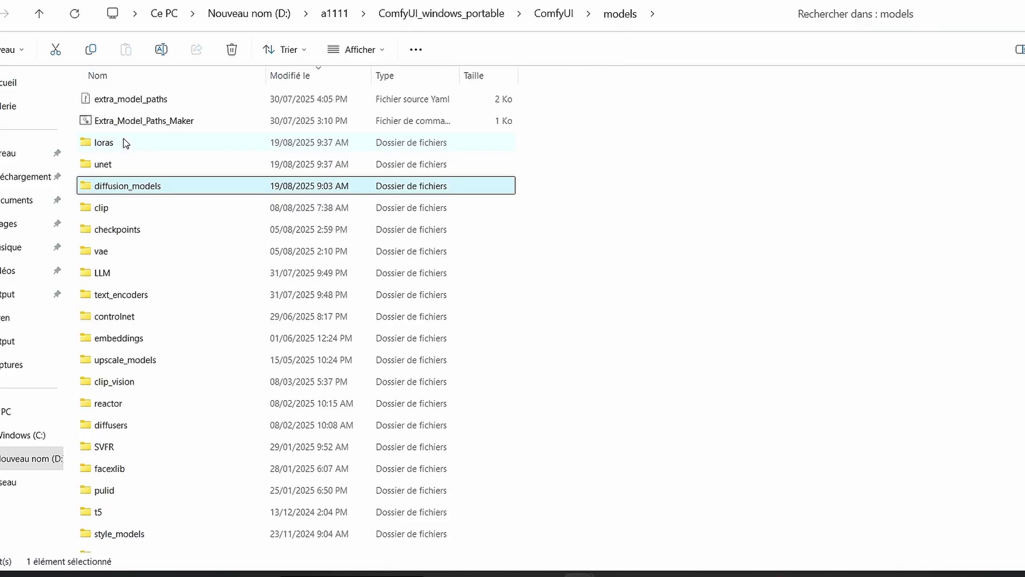
# - Check the loras folder, then select the Qwen GGUF model file in unet
pyautogui.doubleClick(123, 139)
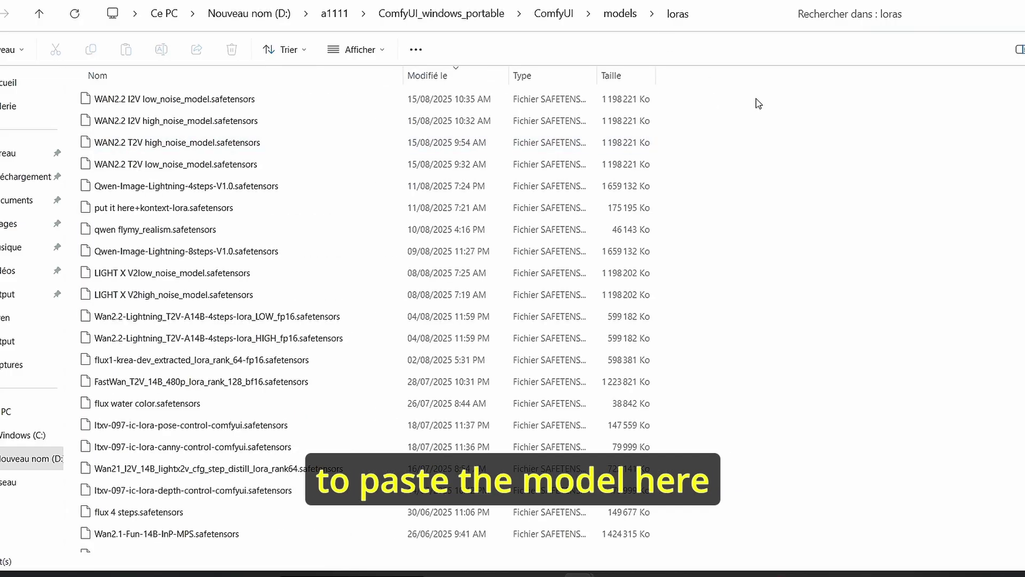
pyautogui.click(623, 17)
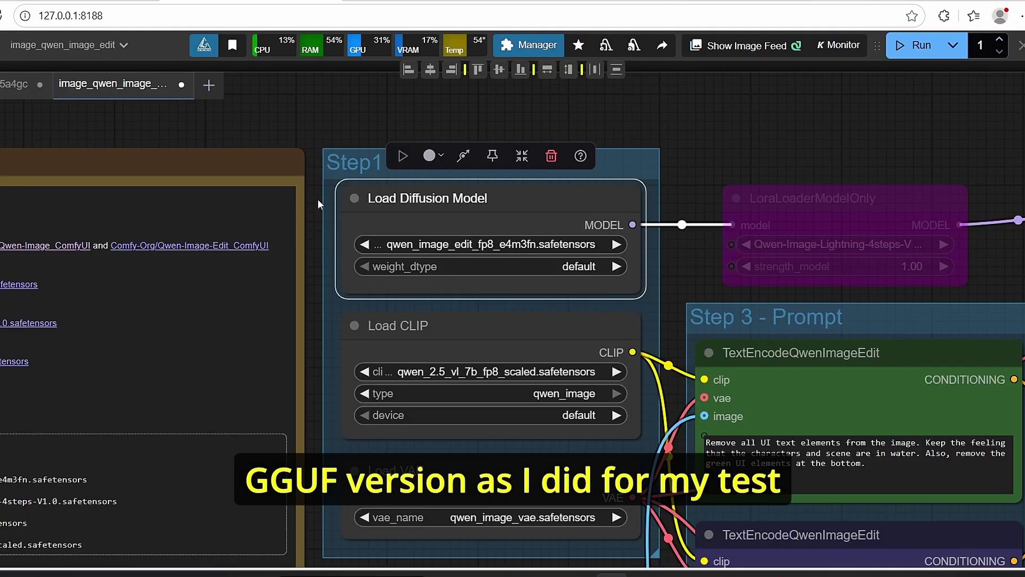
pyautogui.scroll(-2, 318, 200)
pyautogui.moveTo(229, 126); pyautogui.dragTo(350, 117)
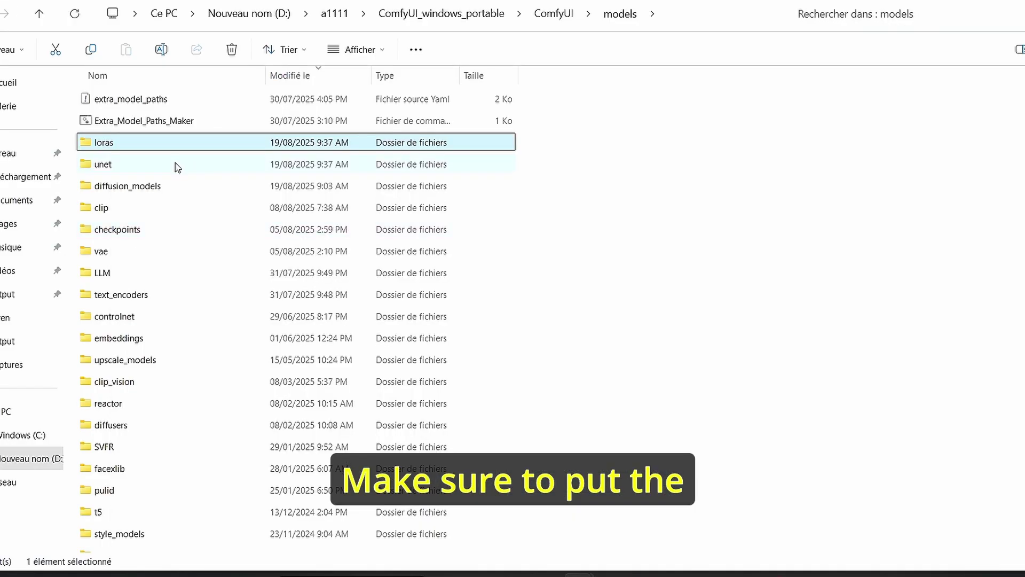
pyautogui.doubleClick(178, 167)
pyautogui.click(160, 185)
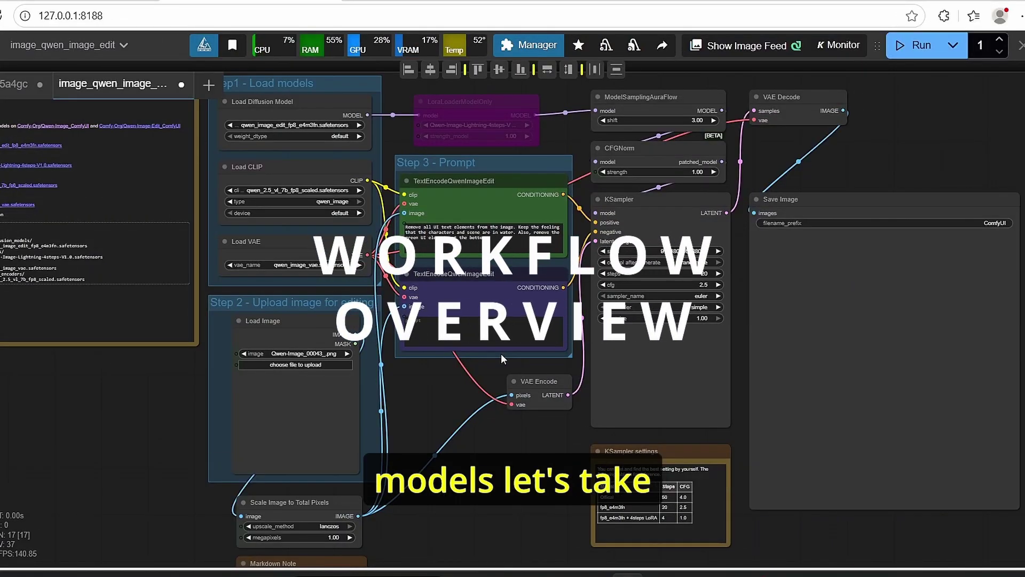
# - Upload qwen editing_00028_.png, the green sports car image, into the Step 2 Load Image node
pyautogui.moveTo(441, 391); pyautogui.dragTo(465, 446)
pyautogui.scroll(3, 427, 178)
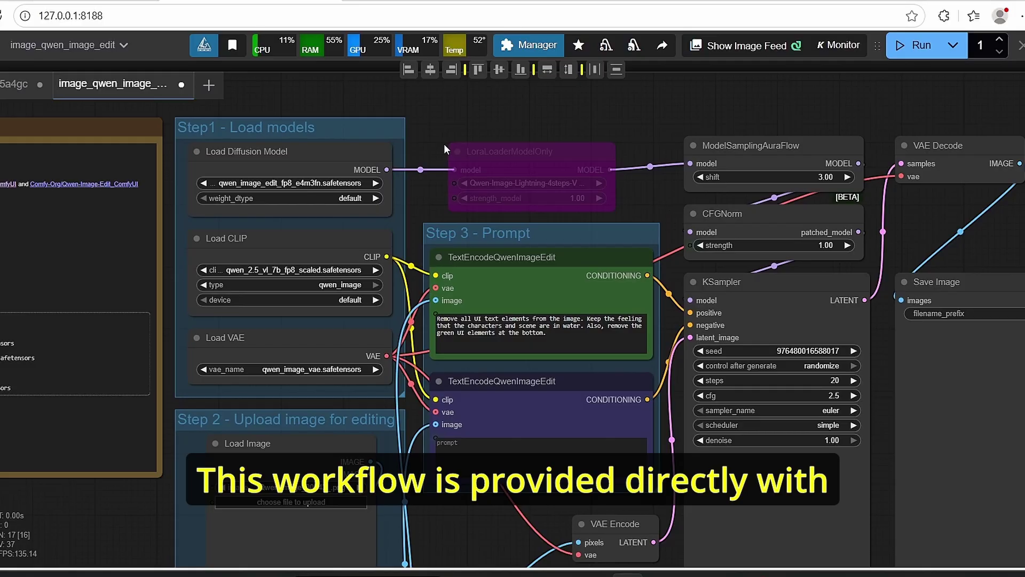
pyautogui.moveTo(432, 134); pyautogui.dragTo(425, 153)
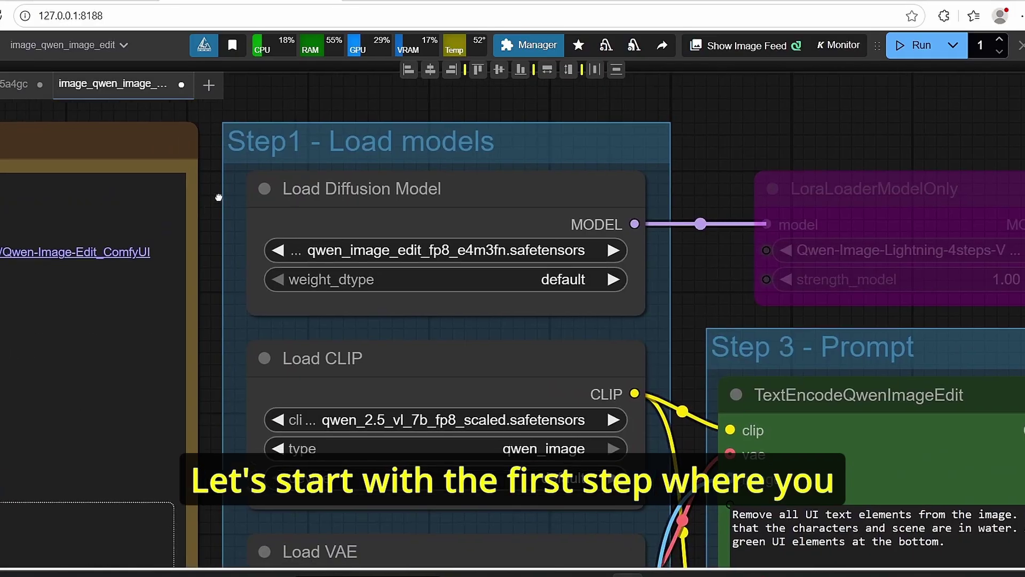
pyautogui.moveTo(219, 196); pyautogui.dragTo(243, 189)
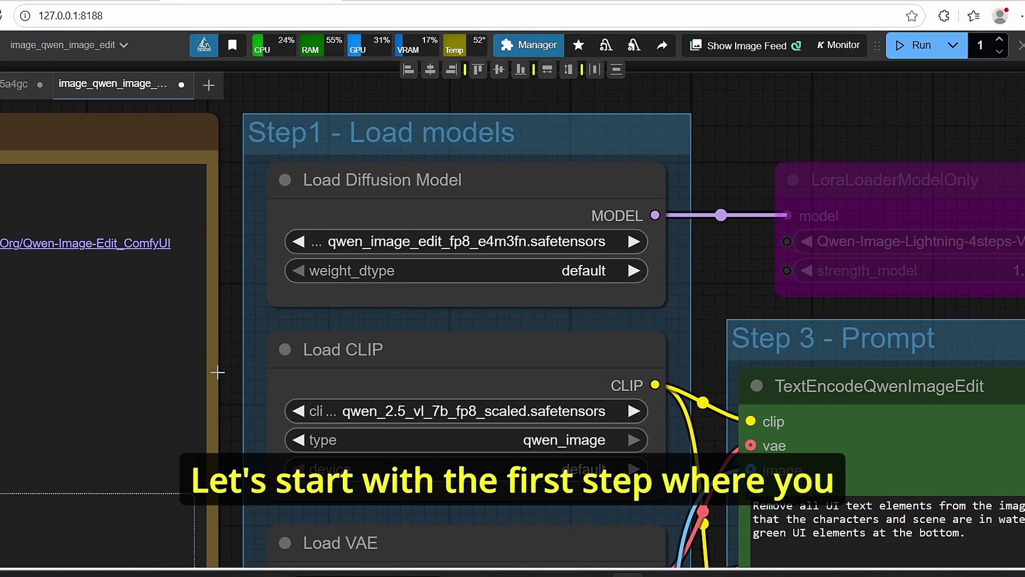
pyautogui.moveTo(219, 372); pyautogui.dragTo(231, 355)
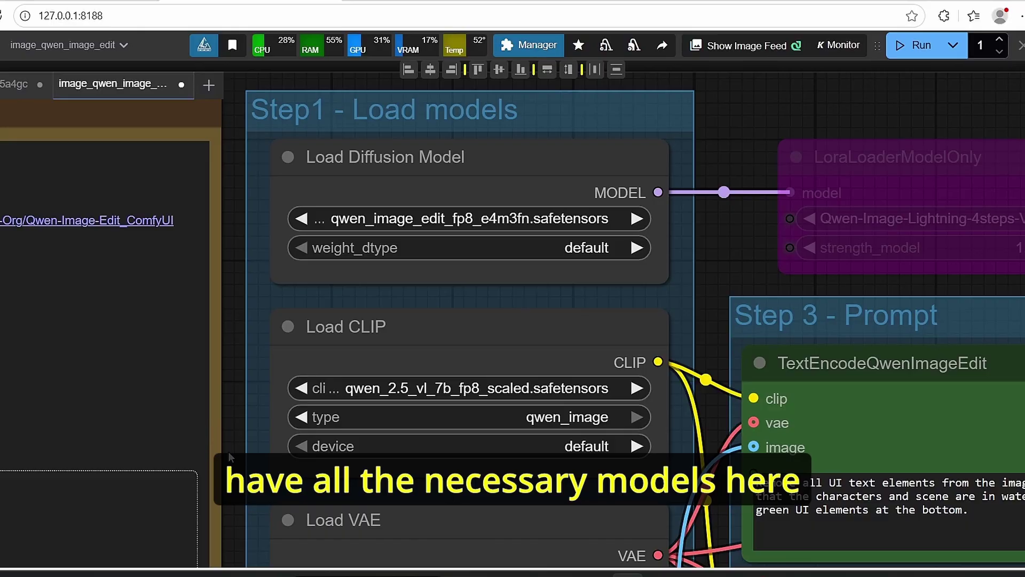
pyautogui.moveTo(229, 452); pyautogui.dragTo(220, 222)
pyautogui.scroll(-2, 220, 226)
pyautogui.moveTo(221, 272); pyautogui.dragTo(210, 140)
pyautogui.scroll(-4, 210, 140)
pyautogui.scroll(2, 283, 308)
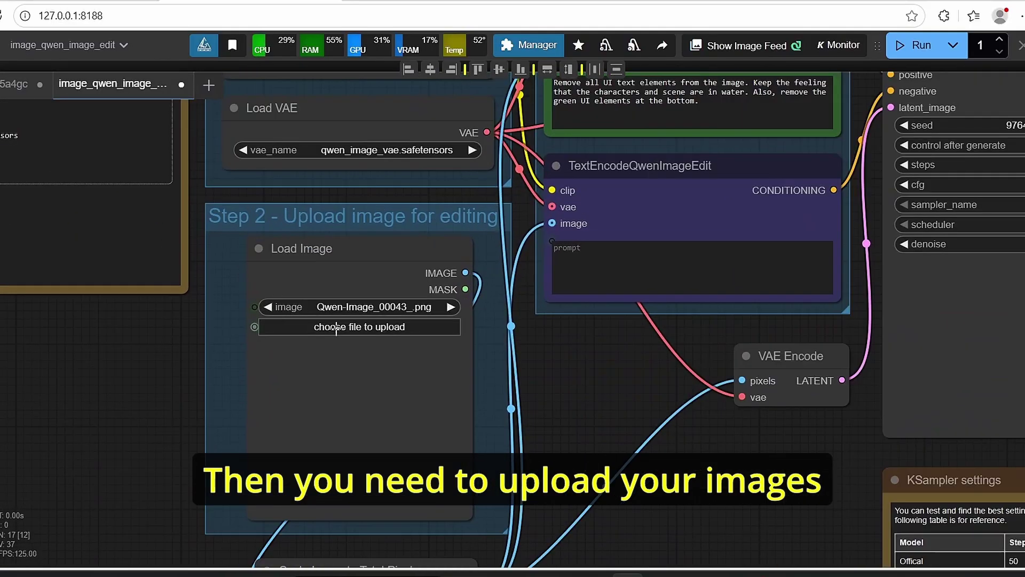
pyautogui.click(413, 329)
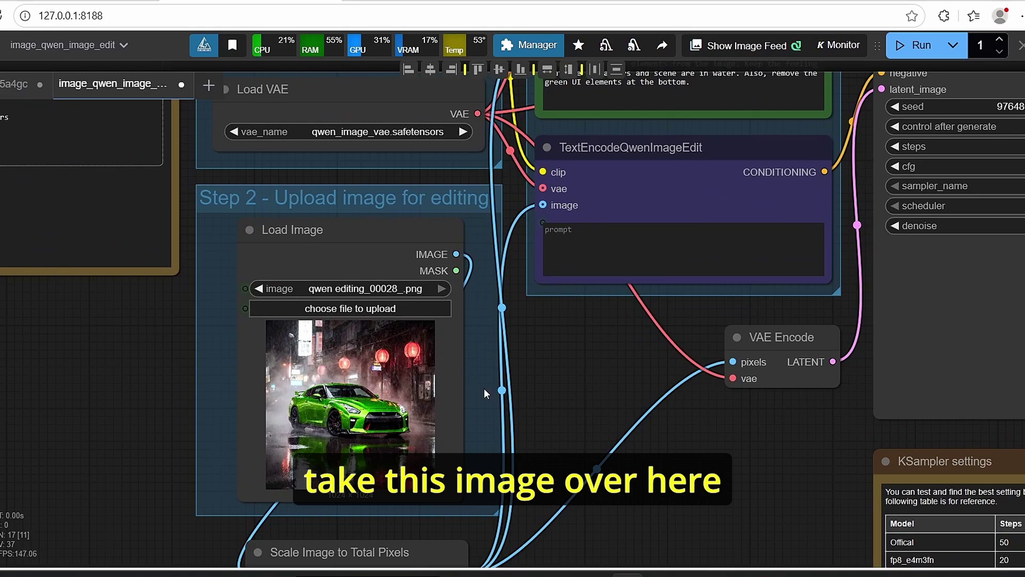
pyautogui.scroll(-4, 483, 387)
pyautogui.scroll(2, 515, 172)
pyautogui.scroll(3, 623, 179)
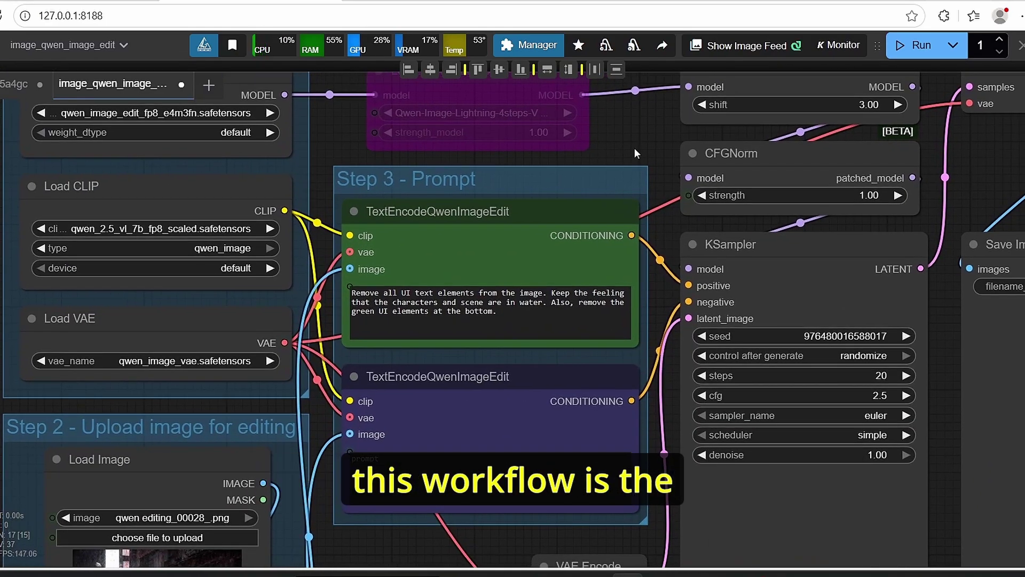
pyautogui.scroll(2, 493, 169)
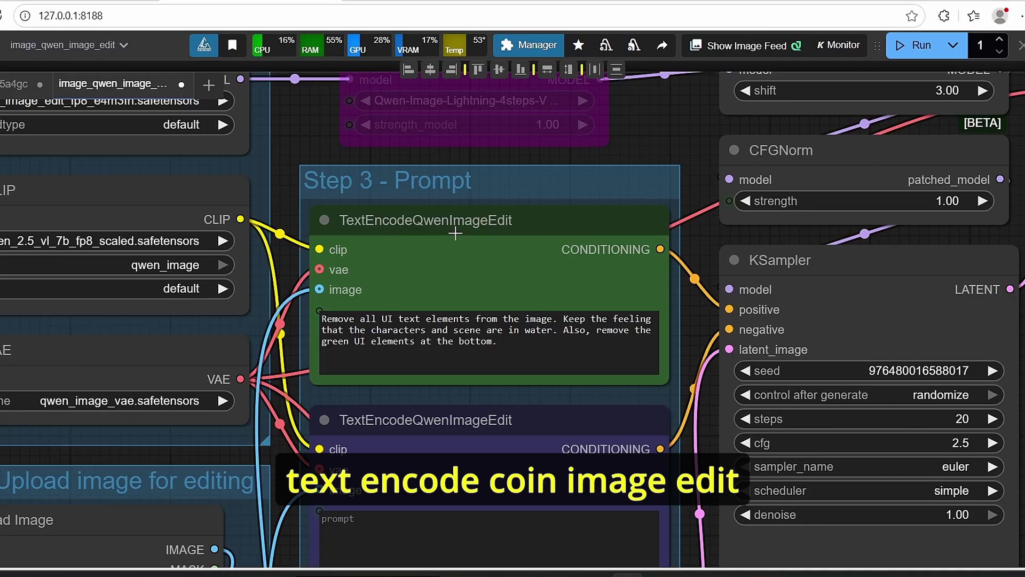
pyautogui.click(539, 268)
pyautogui.scroll(-1, 678, 332)
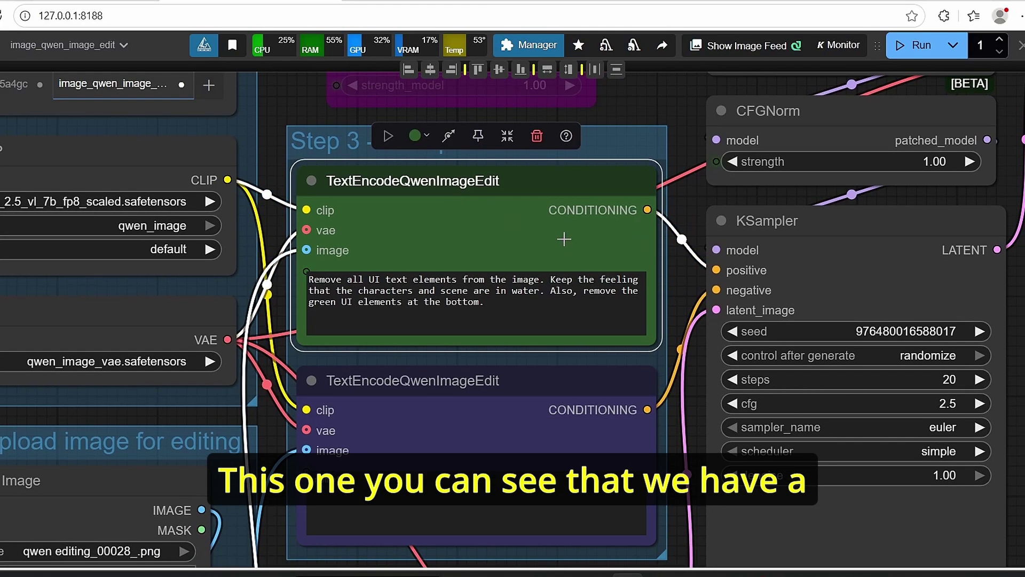
pyautogui.moveTo(676, 293); pyautogui.dragTo(683, 165)
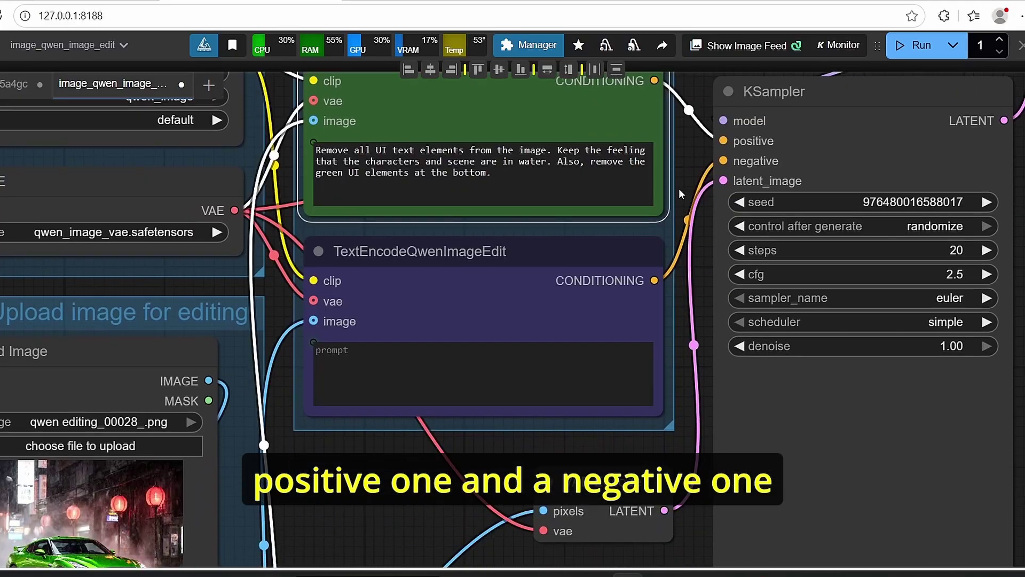
pyautogui.scroll(3, 579, 261)
pyautogui.click(540, 295)
pyautogui.scroll(-4, 540, 295)
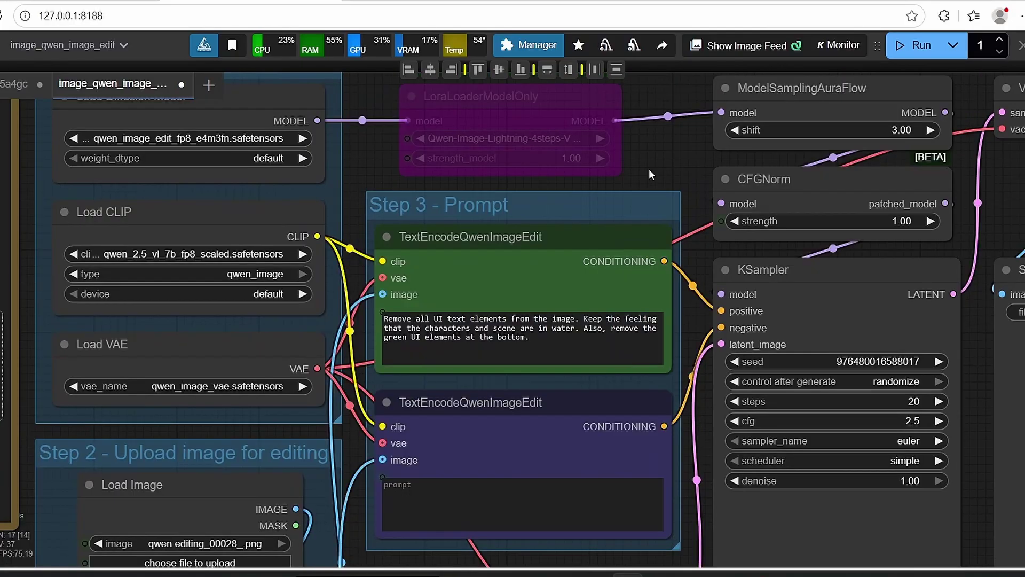
pyautogui.moveTo(649, 169); pyautogui.dragTo(663, 114)
pyautogui.scroll(2, 533, 290)
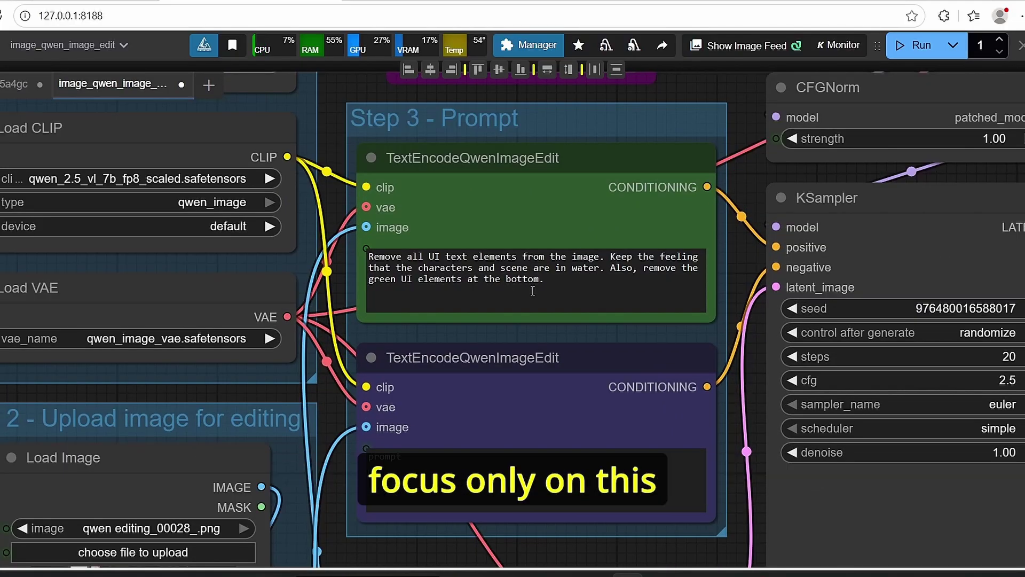
pyautogui.click(534, 280)
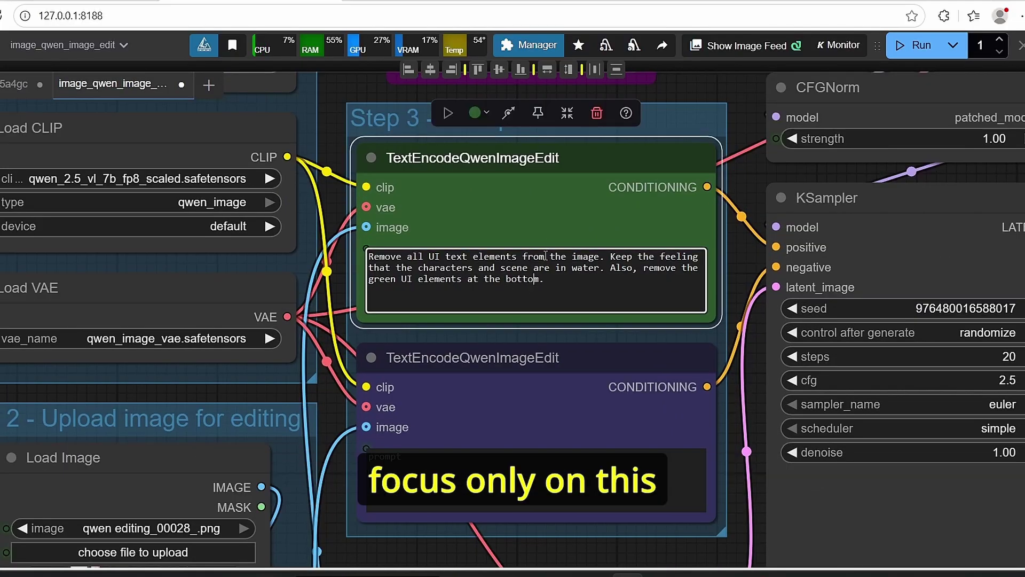
pyautogui.click(556, 209)
pyautogui.scroll(3, 595, 318)
pyautogui.click(526, 289)
pyautogui.scroll(-4, 526, 288)
pyautogui.moveTo(692, 275); pyautogui.dragTo(630, 243)
pyautogui.scroll(1, 467, 262)
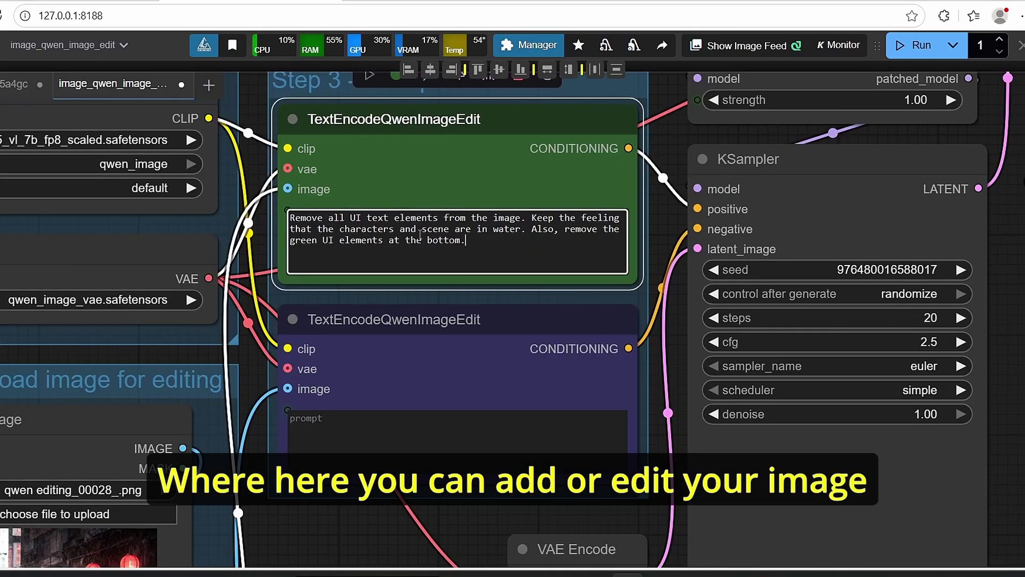
pyautogui.moveTo(263, 422); pyautogui.dragTo(246, 305)
pyautogui.scroll(-5, 246, 305)
pyautogui.scroll(-3, 476, 334)
pyautogui.scroll(6, 428, 185)
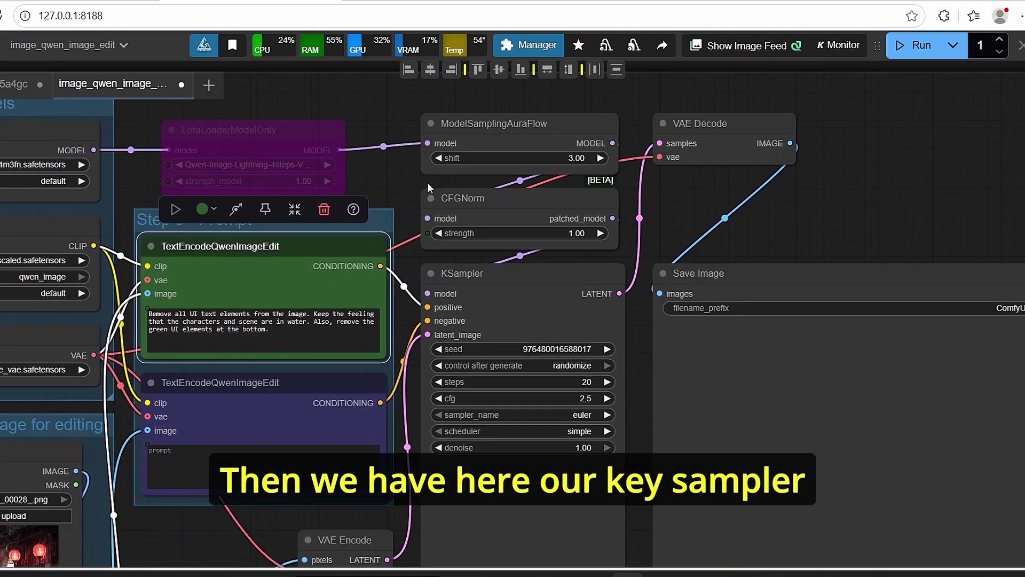
pyautogui.scroll(-2, 622, 326)
pyautogui.scroll(2, 626, 342)
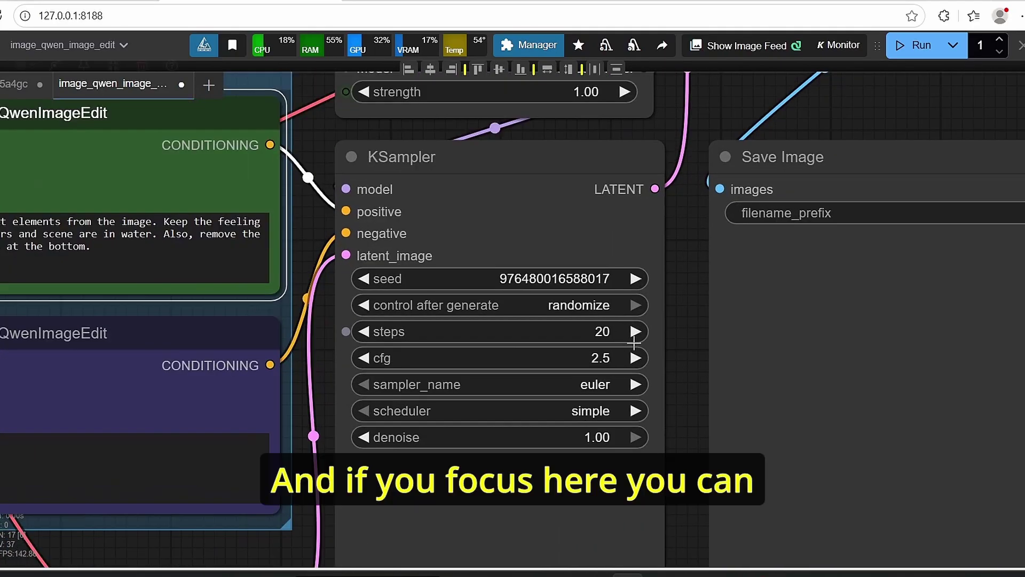
pyautogui.scroll(3, 588, 385)
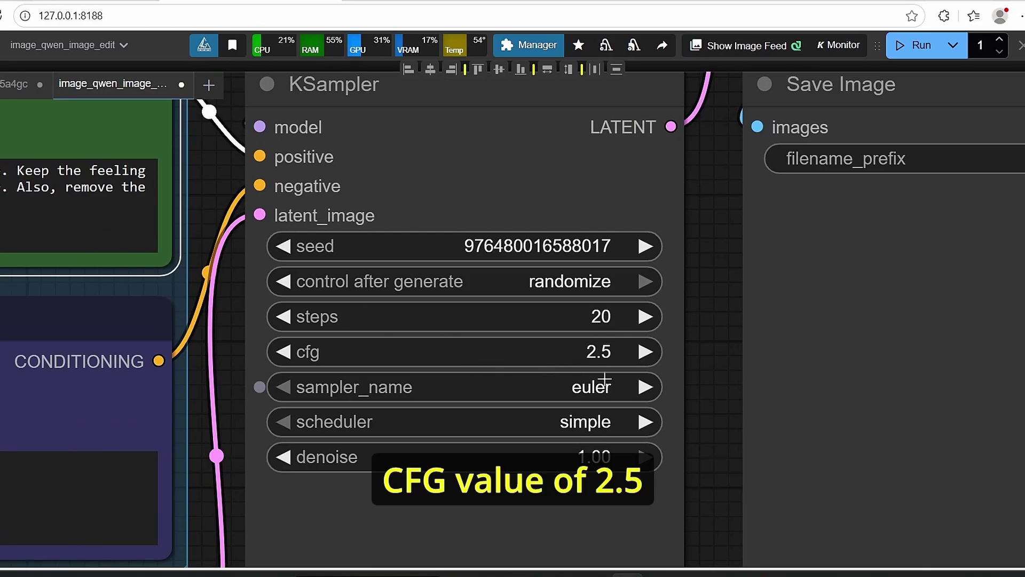
pyautogui.scroll(-2, 675, 382)
pyautogui.scroll(3, 402, 366)
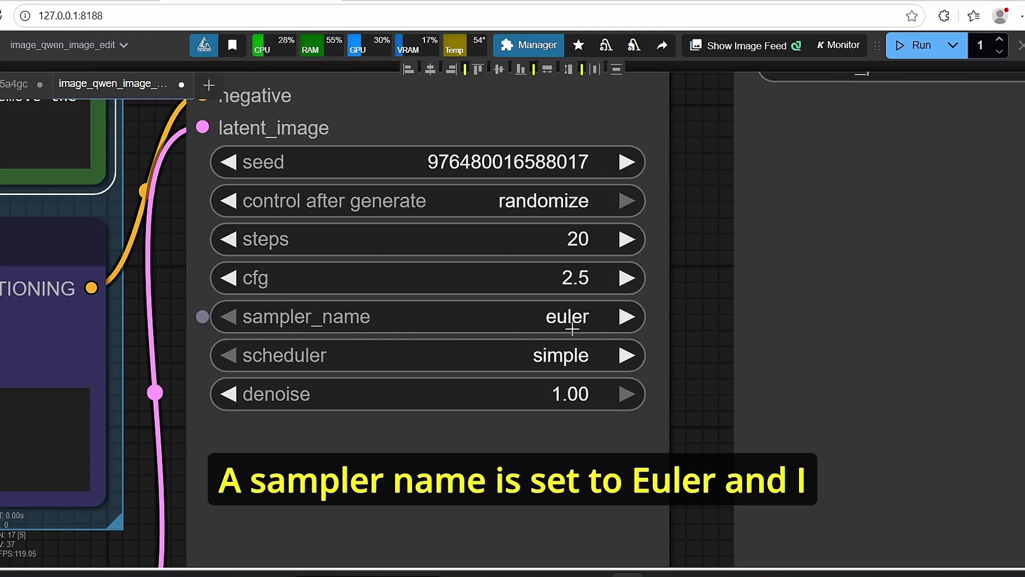
pyautogui.moveTo(571, 329)
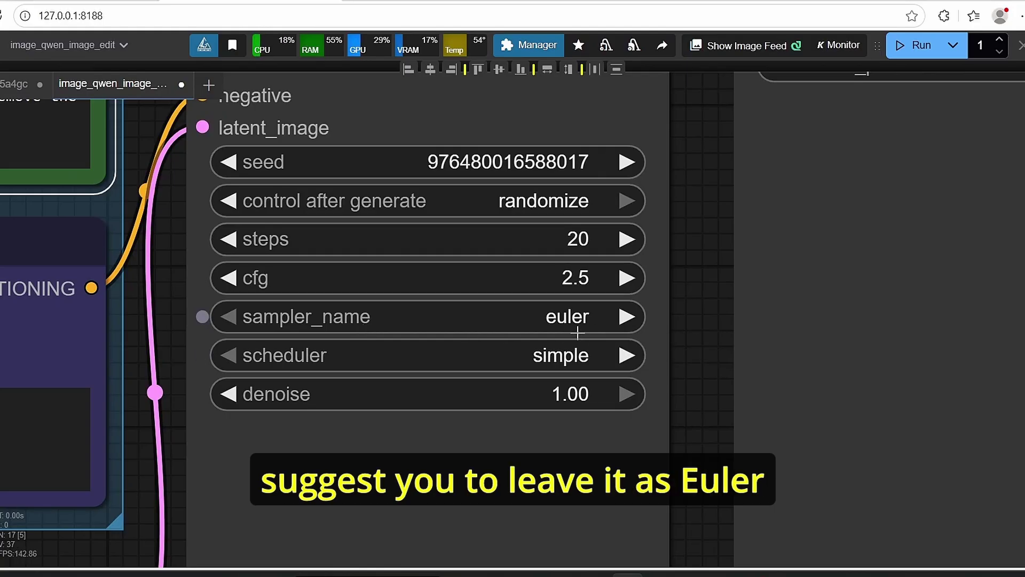
pyautogui.moveTo(691, 376); pyautogui.dragTo(688, 312)
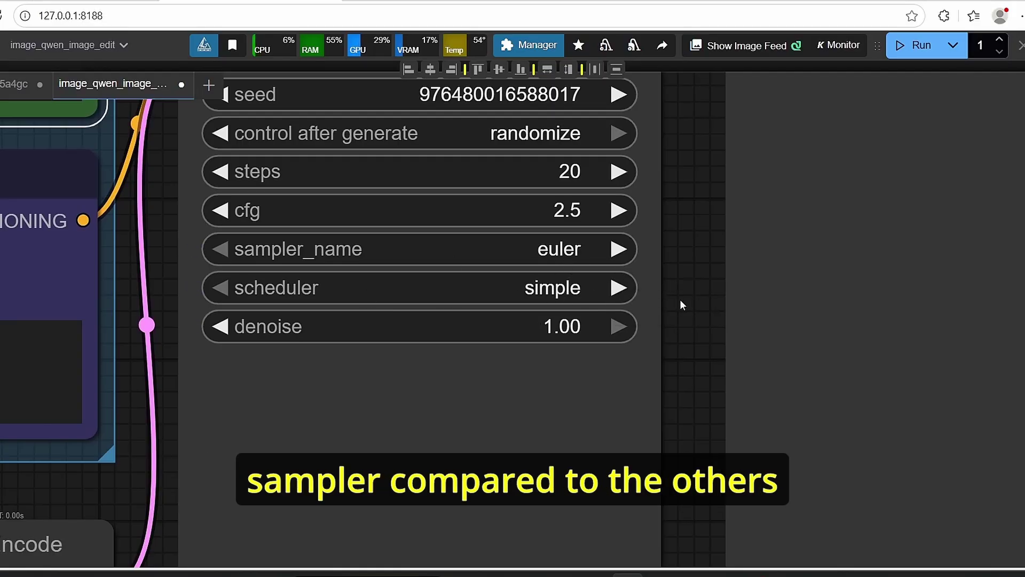
pyautogui.moveTo(661, 402); pyautogui.dragTo(662, 336)
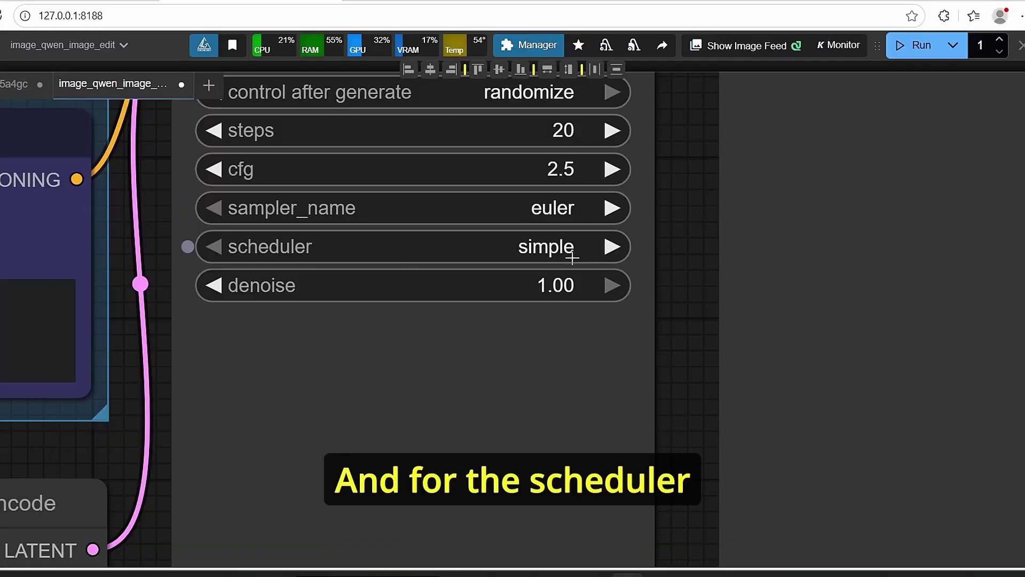
pyautogui.scroll(-5, 577, 255)
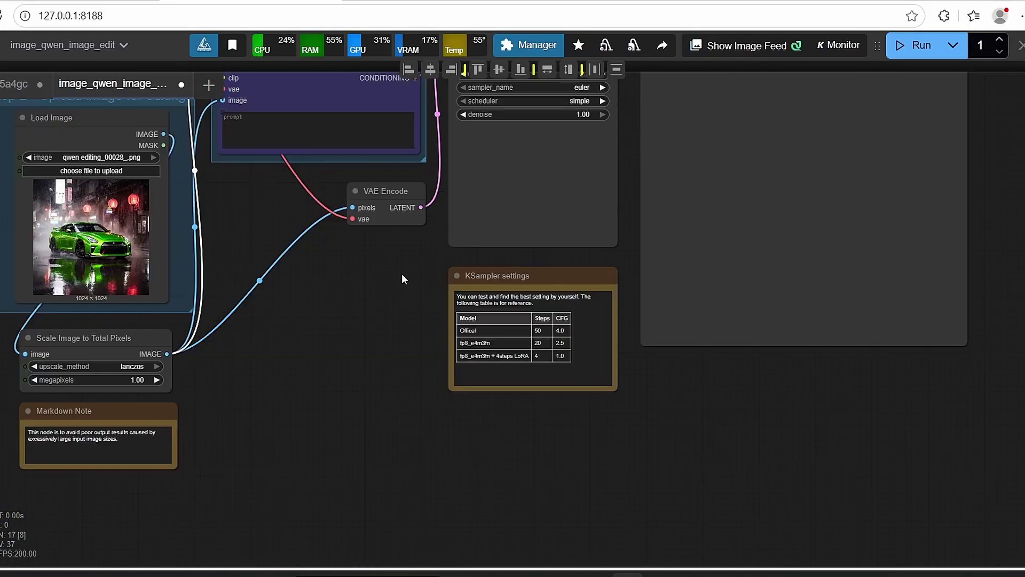
pyautogui.scroll(5, 401, 279)
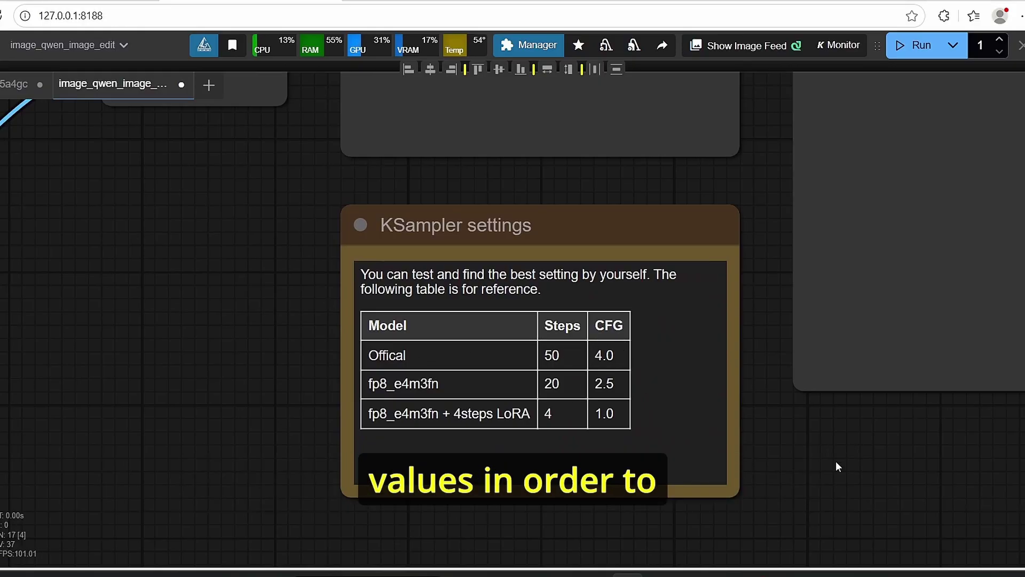
pyautogui.scroll(-2, 768, 447)
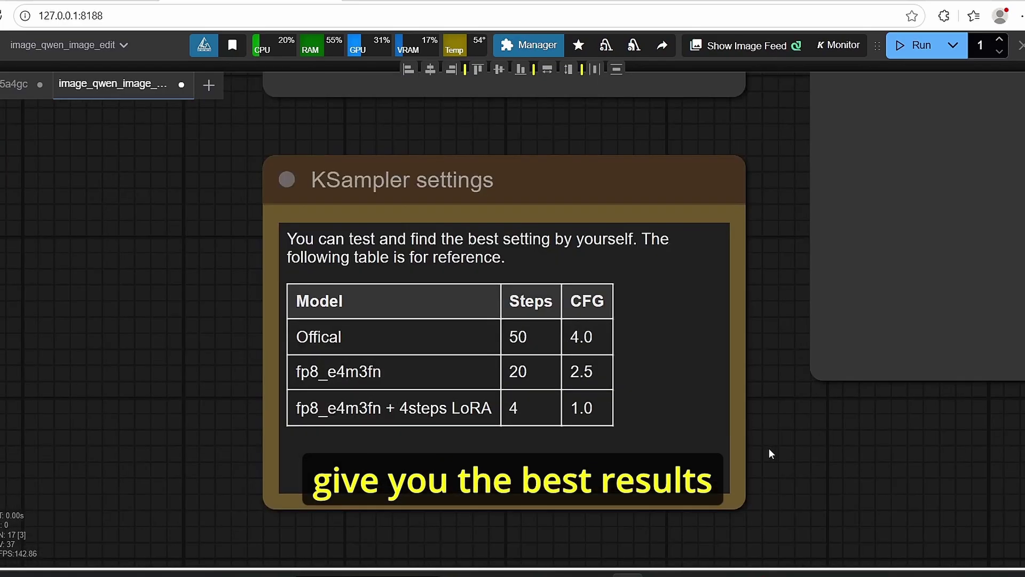
pyautogui.scroll(4, 768, 448)
pyautogui.scroll(-4, 767, 447)
pyautogui.moveTo(407, 442); pyautogui.dragTo(226, 370)
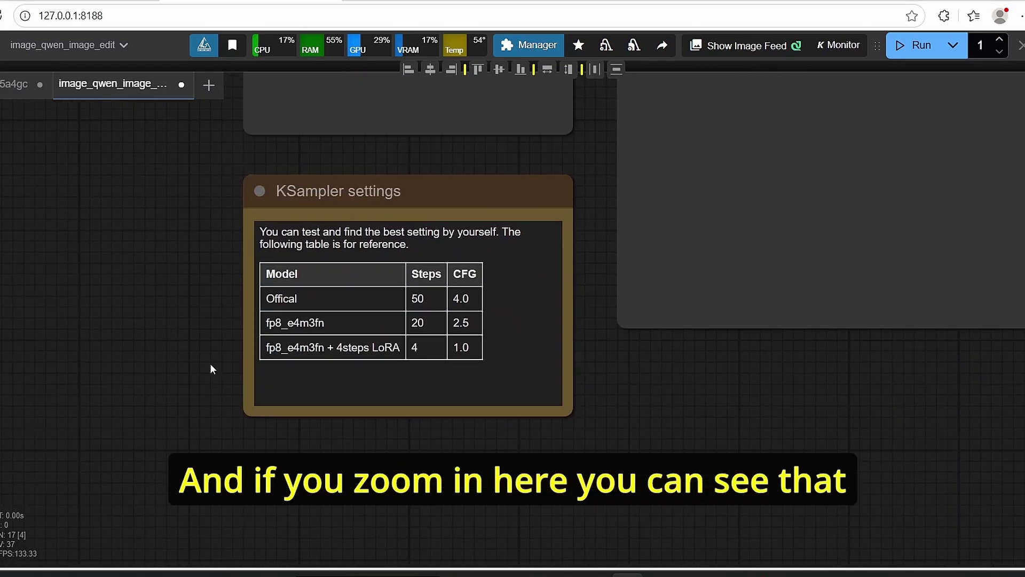
pyautogui.scroll(6, 227, 369)
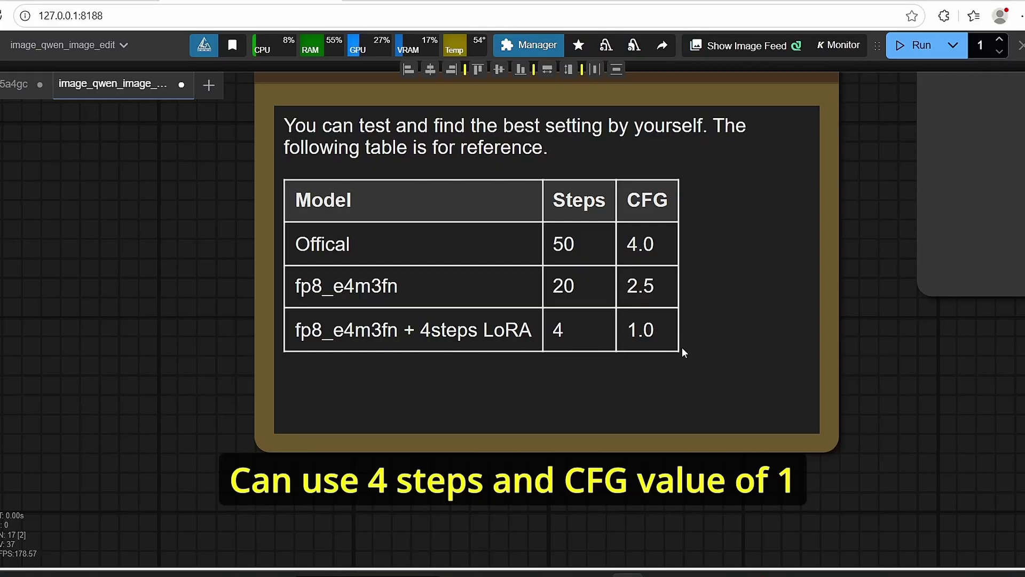
# - Drag the Load Image node out of the Step 2 upload group
pyautogui.scroll(-5, 911, 396)
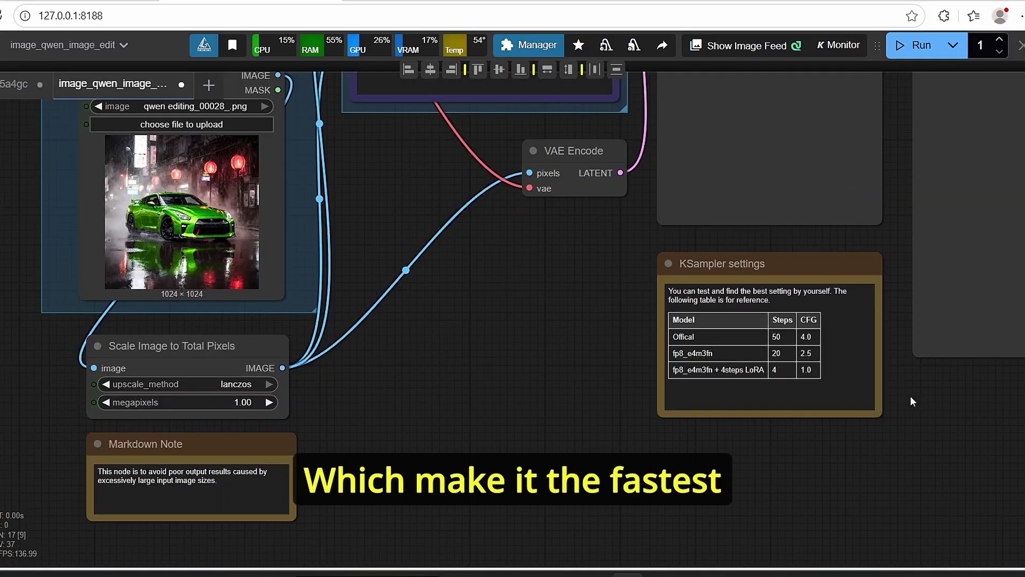
pyautogui.moveTo(911, 397); pyautogui.dragTo(911, 414)
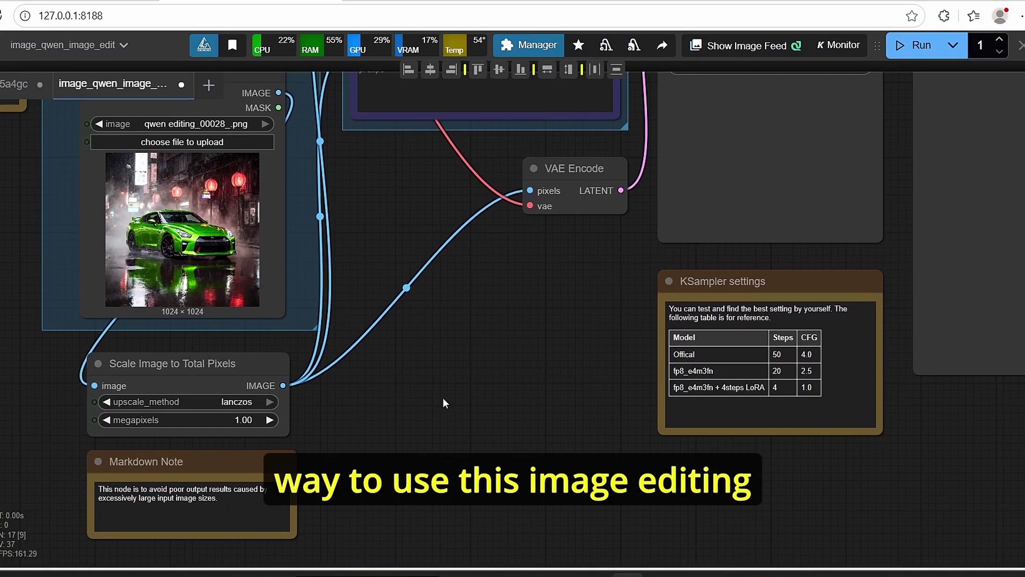
pyautogui.moveTo(443, 398); pyautogui.dragTo(594, 395)
pyautogui.scroll(-3, 595, 395)
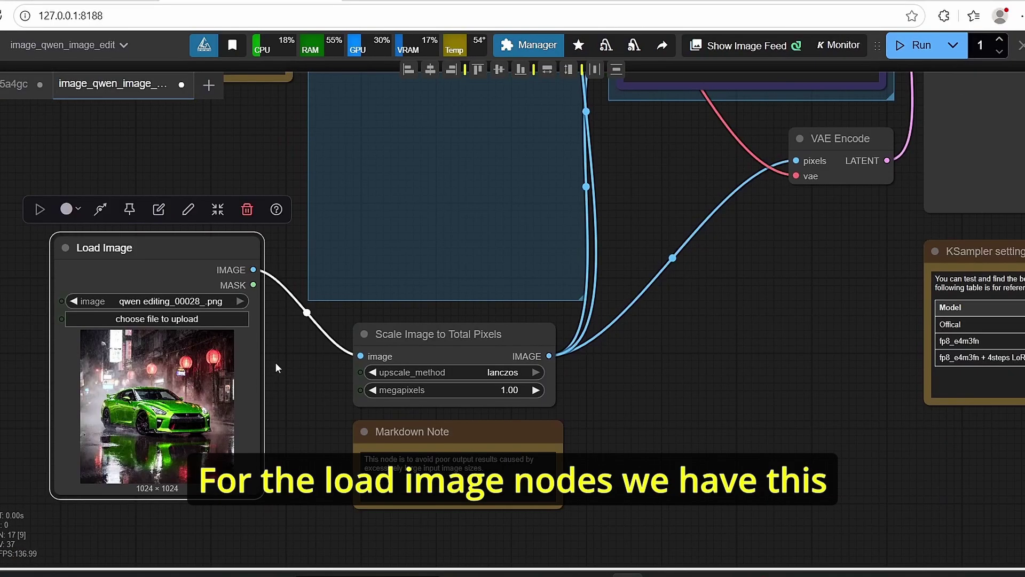
pyautogui.scroll(2, 274, 362)
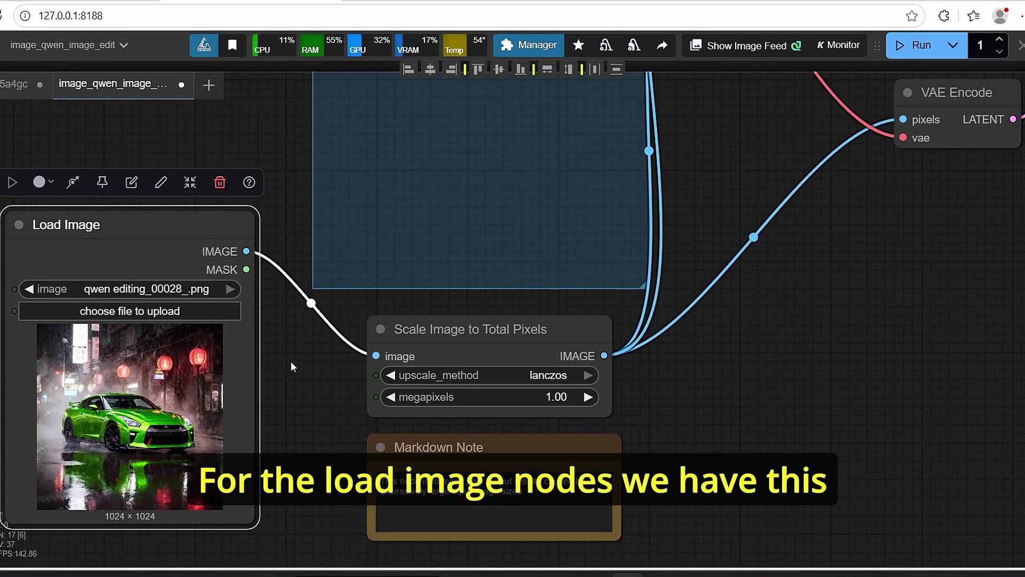
pyautogui.moveTo(292, 368); pyautogui.dragTo(263, 373)
# - Inspect the Scale Image to Total Pixels node set to 1.00 megapixels with lanczos
pyautogui.click(419, 350)
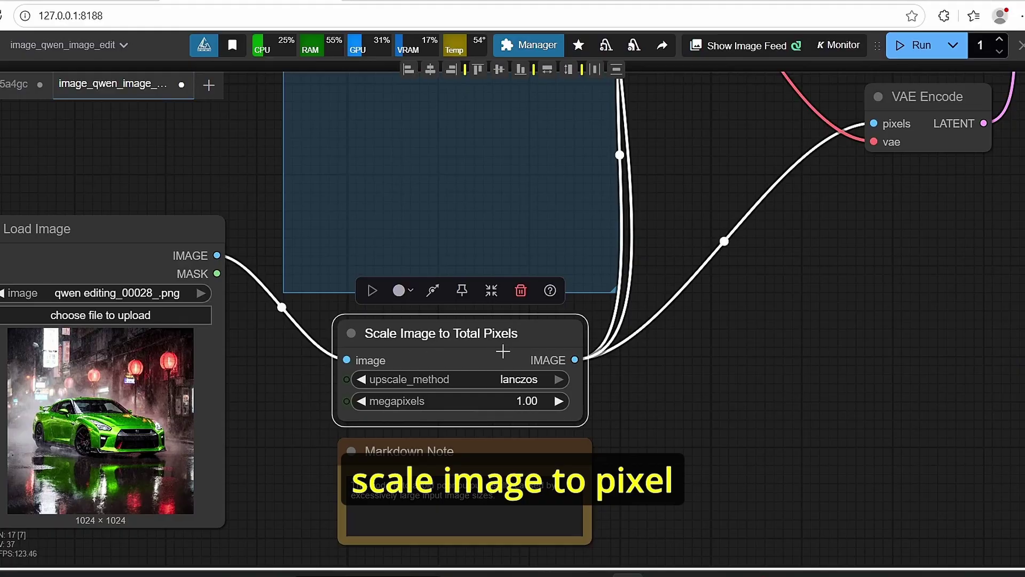
pyautogui.scroll(-4, 504, 352)
pyautogui.click(621, 310)
pyautogui.scroll(3, 589, 424)
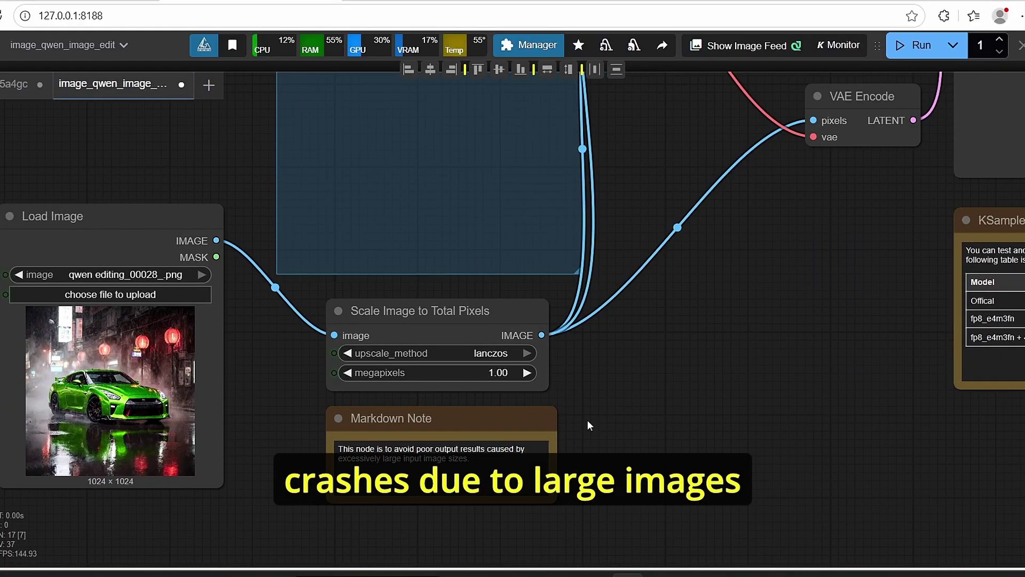
pyautogui.scroll(-4, 629, 361)
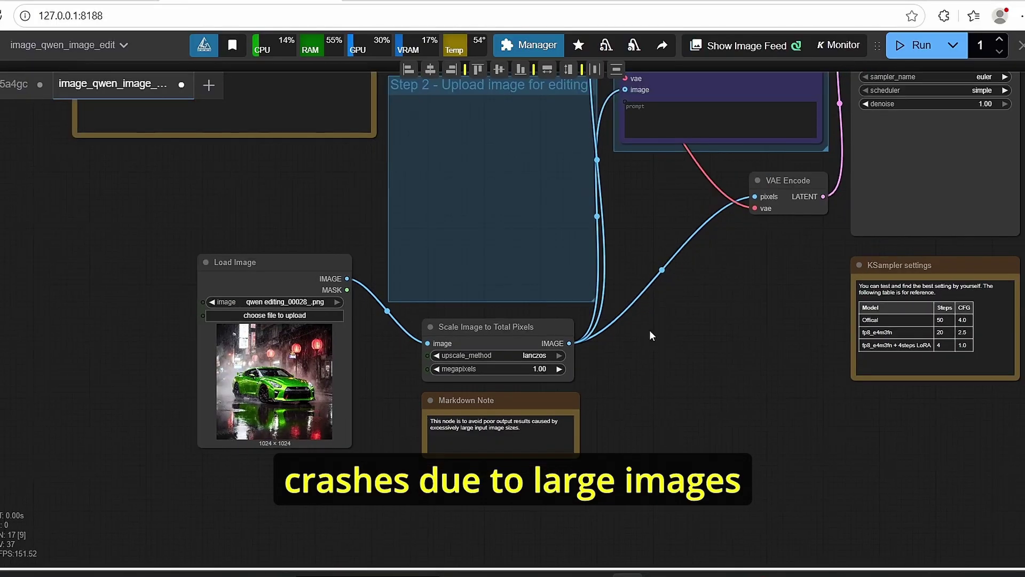
# - Trace the VAE Encode node's links to the Load VAE node
pyautogui.moveTo(733, 272); pyautogui.dragTo(630, 372)
pyautogui.scroll(3, 630, 372)
pyautogui.moveTo(683, 338); pyautogui.dragTo(613, 429)
pyautogui.scroll(3, 638, 339)
pyautogui.moveTo(650, 311); pyautogui.dragTo(575, 355)
pyautogui.click(564, 431)
pyautogui.scroll(-4, 565, 430)
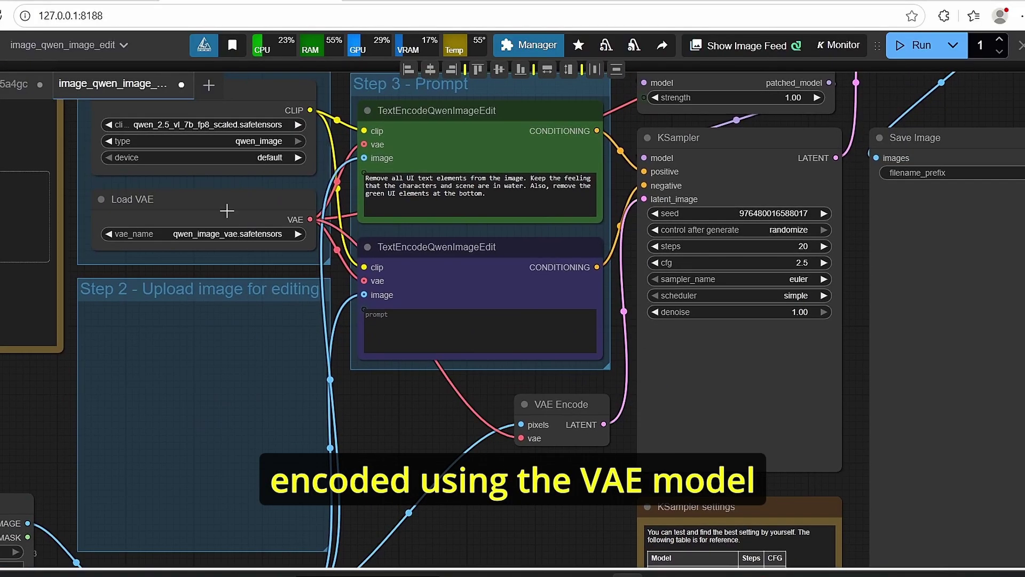
pyautogui.click(225, 209)
# - Inspect the KSampler node, then bring the whole Save Image node into view
pyautogui.moveTo(671, 278); pyautogui.dragTo(498, 360)
pyautogui.scroll(2, 633, 298)
pyautogui.moveTo(504, 314); pyautogui.dragTo(470, 331)
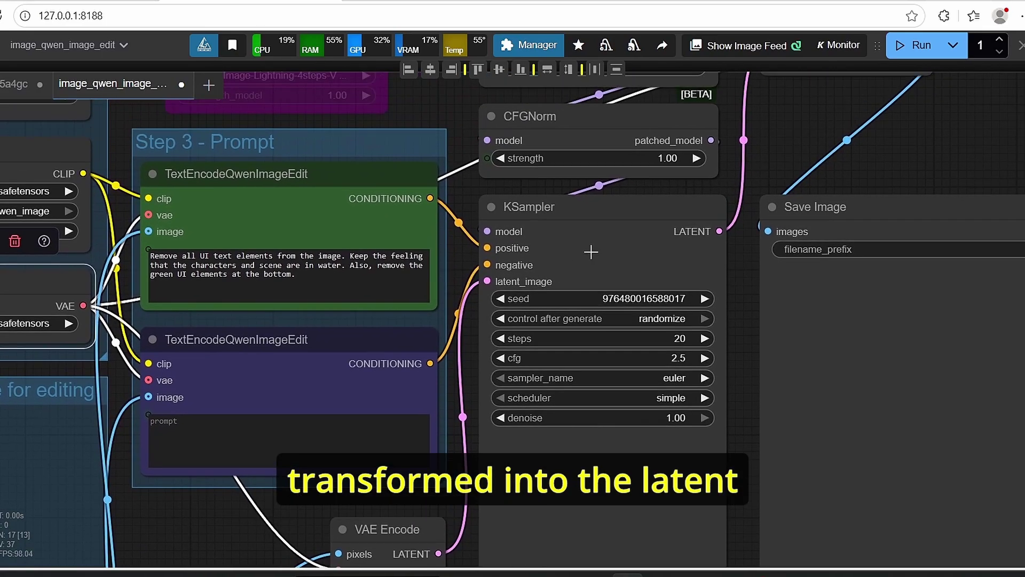
pyautogui.click(619, 258)
pyautogui.scroll(-3, 620, 257)
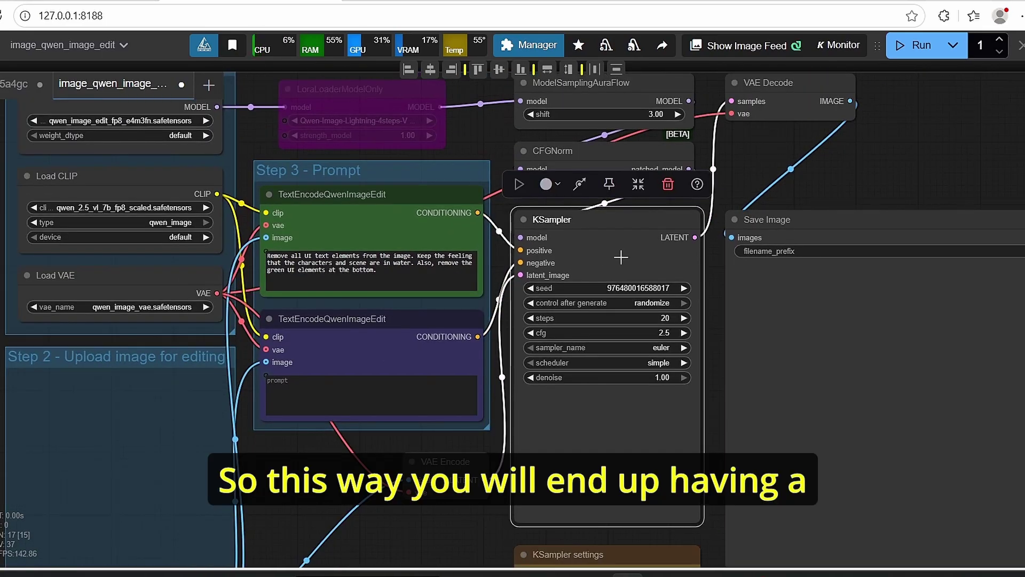
pyautogui.moveTo(486, 446); pyautogui.dragTo(312, 396)
pyautogui.moveTo(533, 367); pyautogui.dragTo(518, 223)
# - Re-enable the bypassed LoraLoaderModelOnly node with Ctrl+B and deselect it
pyautogui.moveTo(165, 417); pyautogui.dragTo(322, 382)
pyautogui.moveTo(267, 430); pyautogui.dragTo(417, 472)
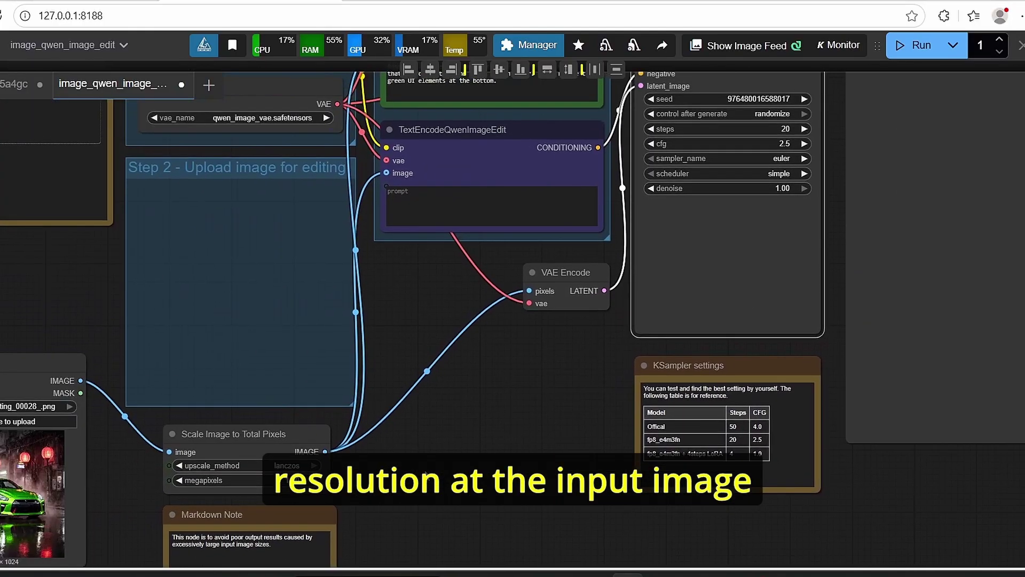
pyautogui.moveTo(129, 501); pyautogui.dragTo(339, 397)
pyautogui.scroll(-5, 417, 413)
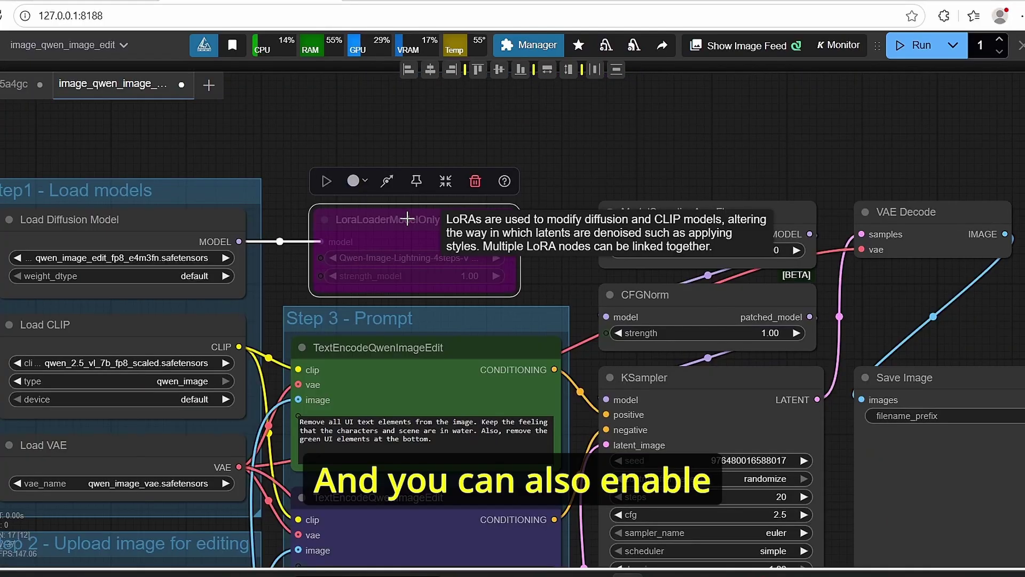
pyautogui.hotkey('ctrl', 'b')
pyautogui.click(602, 154)
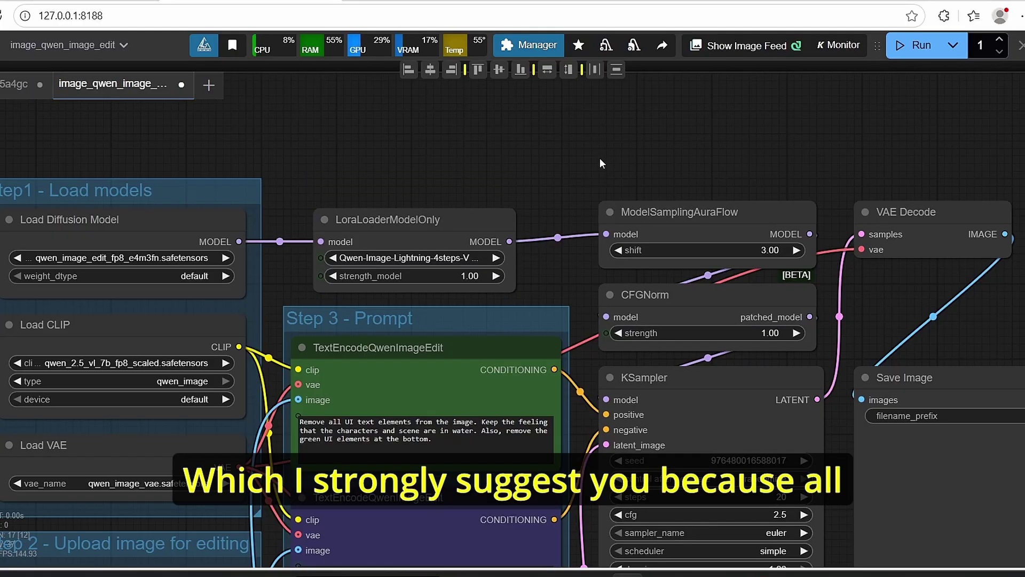
# - Pan across the Load models group over to VAE Decode and KSampler
pyautogui.moveTo(600, 158); pyautogui.dragTo(510, 162)
pyautogui.scroll(3, 510, 162)
pyautogui.scroll(-3, 429, 177)
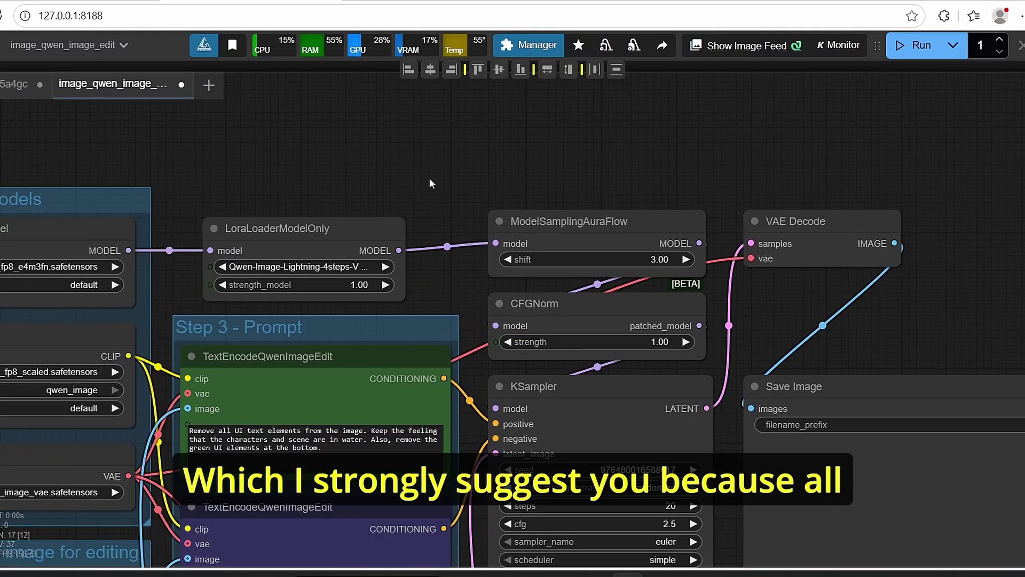
pyautogui.moveTo(292, 192); pyautogui.dragTo(706, 176)
pyautogui.scroll(3, 479, 236)
pyautogui.moveTo(794, 137); pyautogui.dragTo(303, 232)
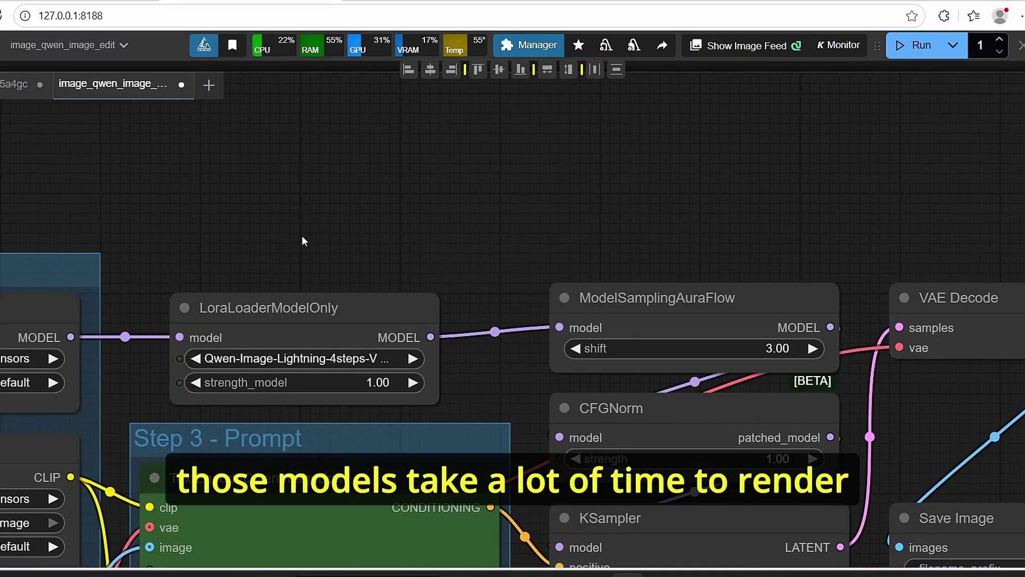
pyautogui.scroll(-3, 502, 202)
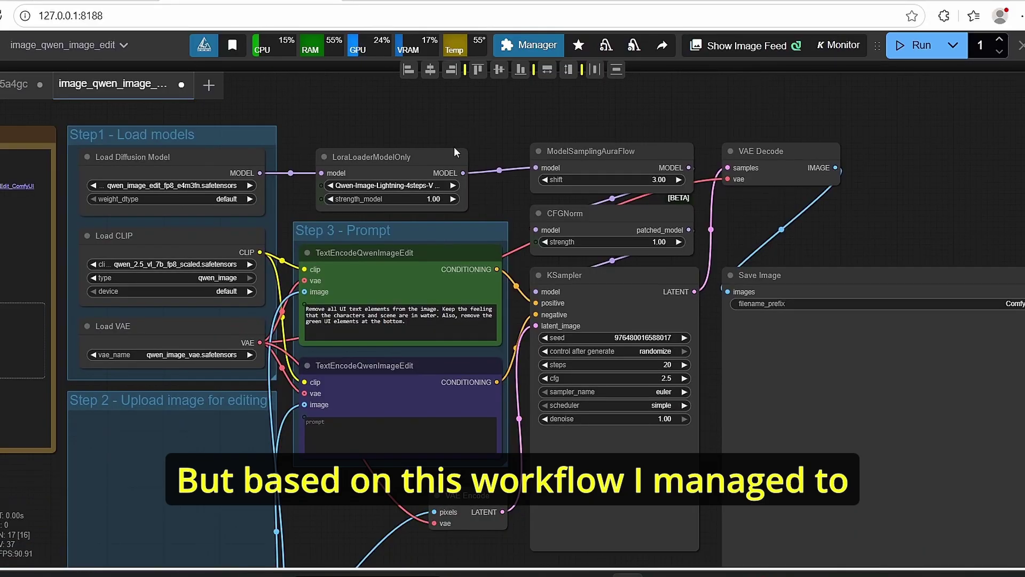
# - Switch to the CGPixel workflow and zoom out to see its whole layout, including RESULTS
pyautogui.click(21, 87)
pyautogui.scroll(-3, 761, 183)
pyautogui.scroll(-4, 546, 179)
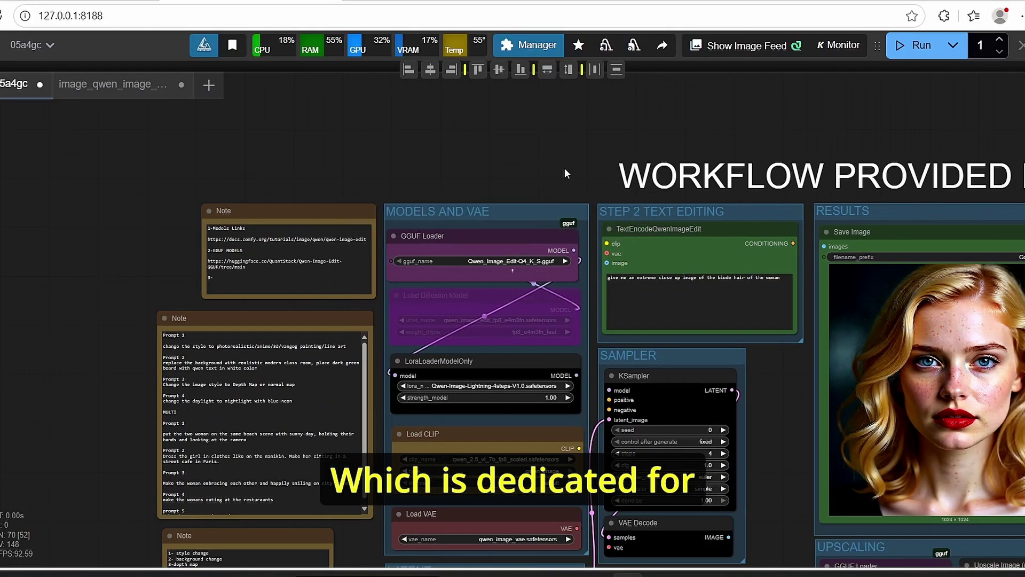
pyautogui.scroll(-3, 604, 165)
pyautogui.moveTo(604, 165); pyautogui.dragTo(435, 146)
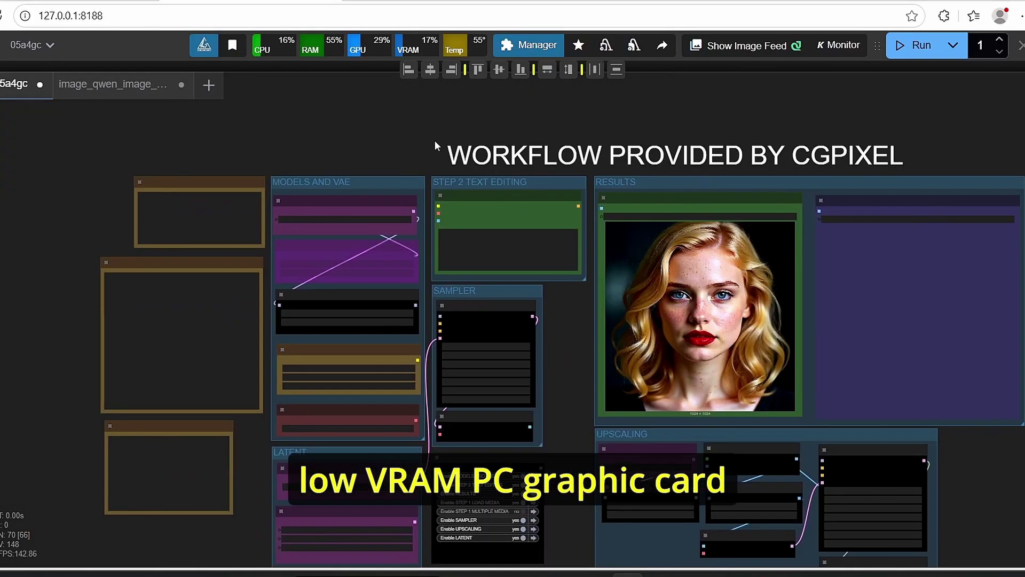
pyautogui.scroll(4, 571, 392)
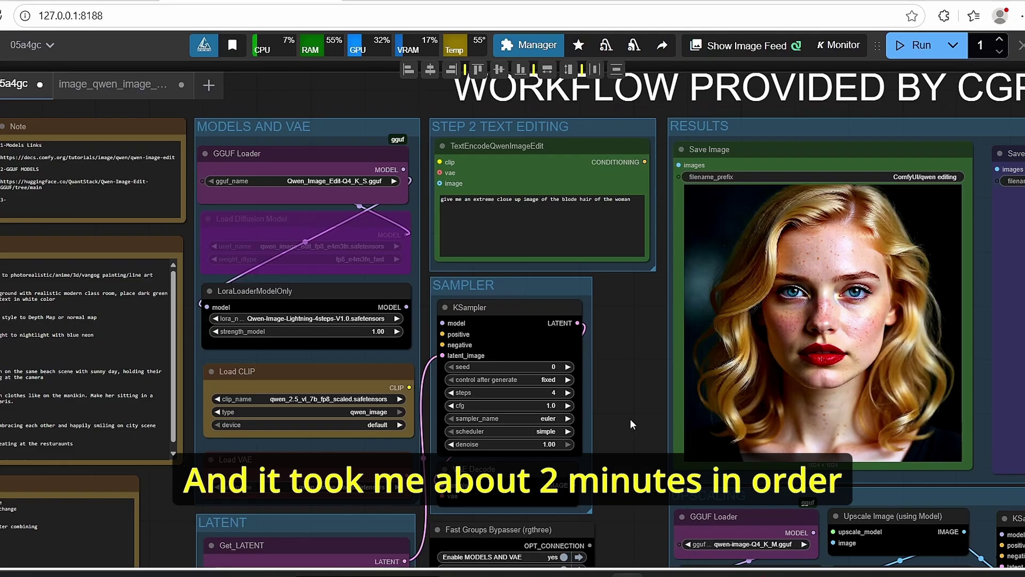
pyautogui.scroll(-6, 630, 419)
pyautogui.scroll(7, 601, 427)
pyautogui.scroll(-5, 579, 418)
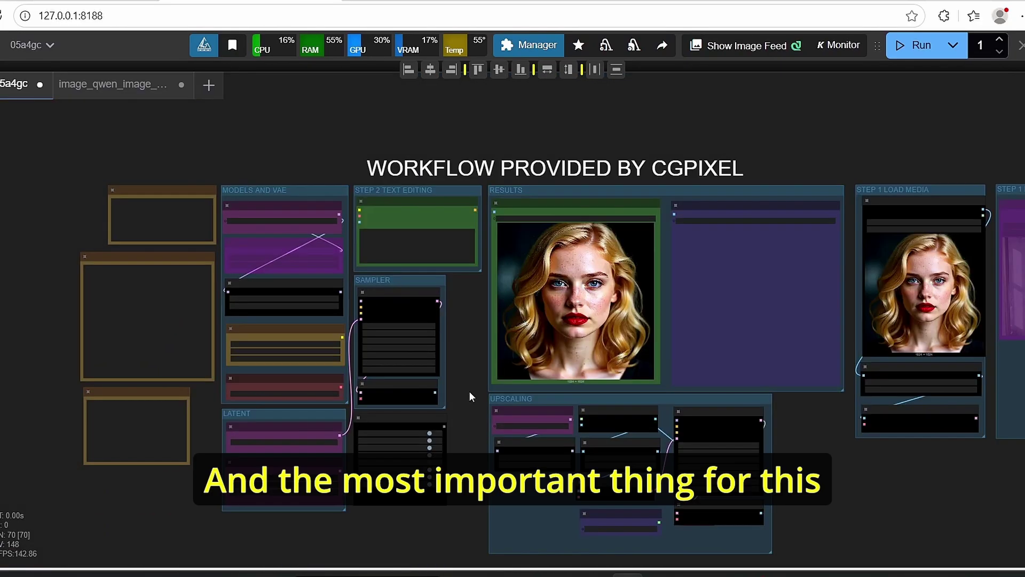
pyautogui.scroll(3, 483, 427)
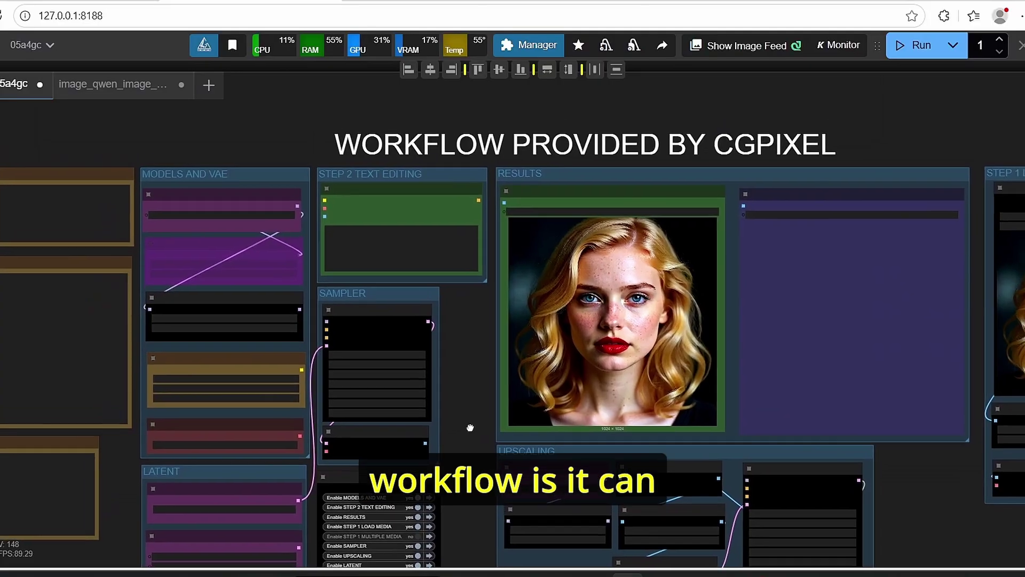
pyautogui.scroll(5, 571, 435)
# - Center the view on the STEP 1 LOAD MEDIA nodes
pyautogui.moveTo(572, 435); pyautogui.dragTo(448, 398)
pyautogui.scroll(-6, 448, 398)
pyautogui.moveTo(798, 460); pyautogui.dragTo(464, 458)
pyautogui.scroll(5, 545, 263)
pyautogui.scroll(-5, 546, 262)
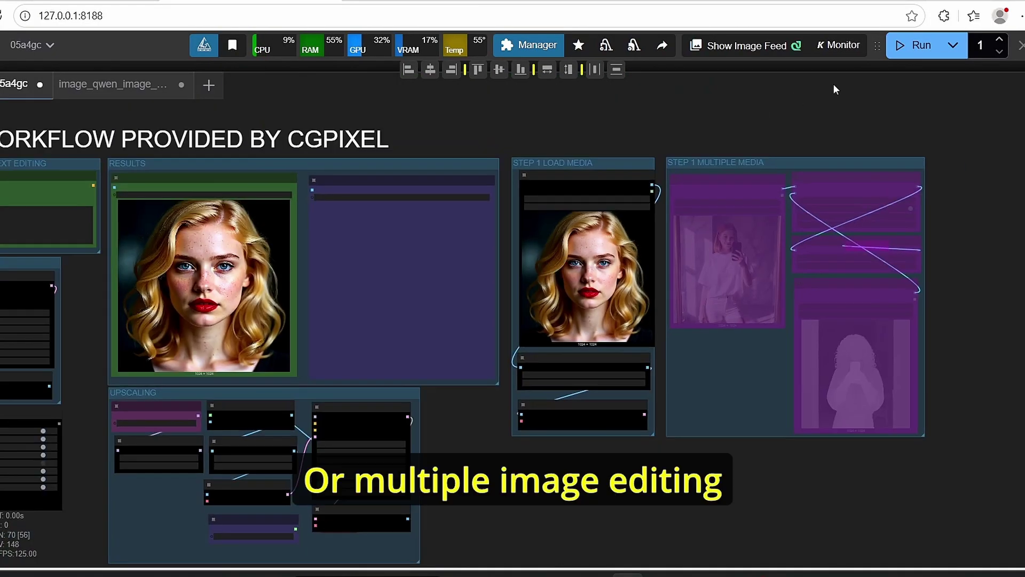
# - Pan over the STEP 1 MULTIPLE MEDIA group and its image loaders
pyautogui.moveTo(856, 111); pyautogui.dragTo(655, 140)
pyautogui.scroll(4, 679, 194)
pyautogui.moveTo(703, 414); pyautogui.dragTo(747, 306)
pyautogui.scroll(3, 575, 254)
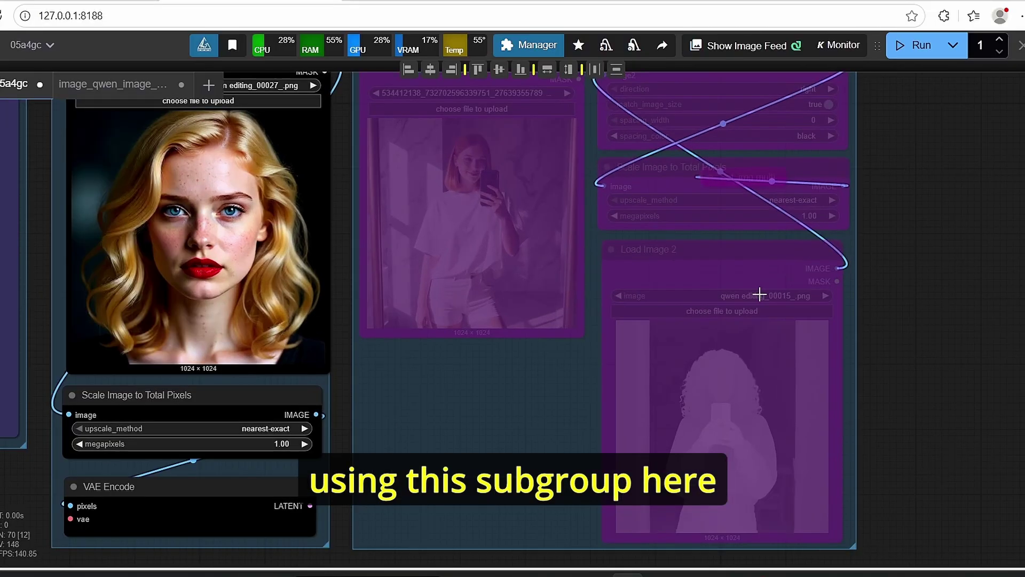
pyautogui.scroll(-4, 948, 308)
pyautogui.scroll(-5, 662, 149)
pyautogui.scroll(8, 441, 353)
# - Zoom in on the group toggles and the UPSCALING group's nodes
pyautogui.moveTo(108, 342); pyautogui.dragTo(348, 348)
pyautogui.scroll(2, 343, 393)
pyautogui.scroll(2, 341, 406)
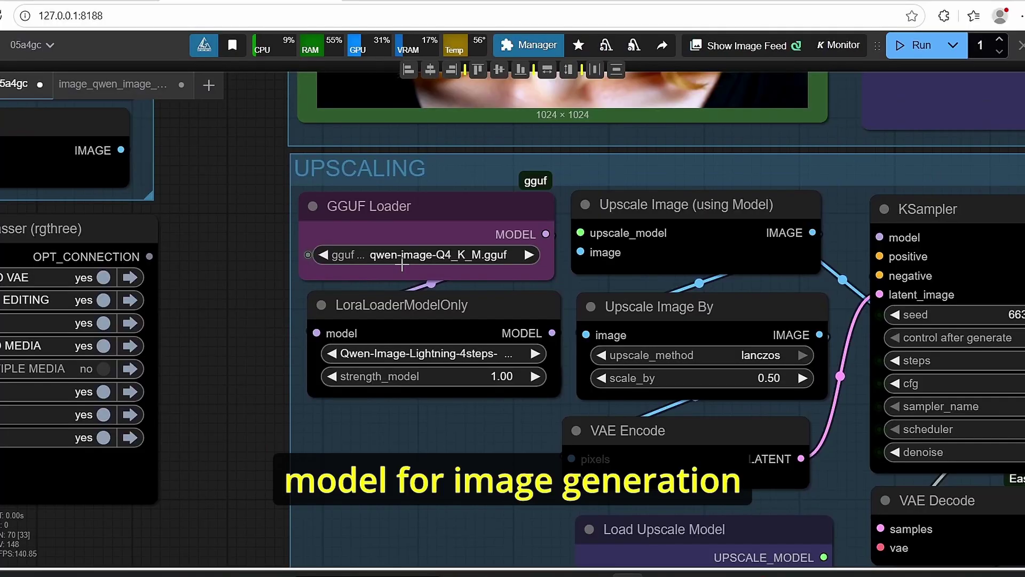
# - Inspect the UPSCALING group's loaders and KSampler beneath the result image
pyautogui.moveTo(197, 427); pyautogui.dragTo(183, 379)
pyautogui.scroll(3, 229, 401)
pyautogui.moveTo(565, 259); pyautogui.dragTo(558, 263)
pyautogui.scroll(-4, 377, 417)
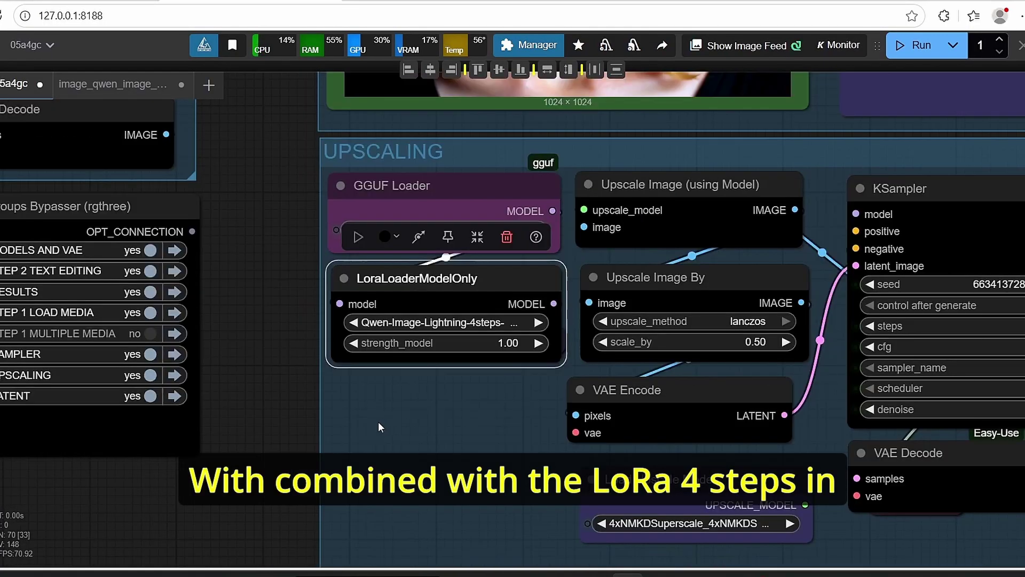
pyautogui.moveTo(341, 430); pyautogui.dragTo(232, 444)
pyautogui.scroll(-3, 235, 445)
pyautogui.moveTo(901, 367); pyautogui.dragTo(860, 489)
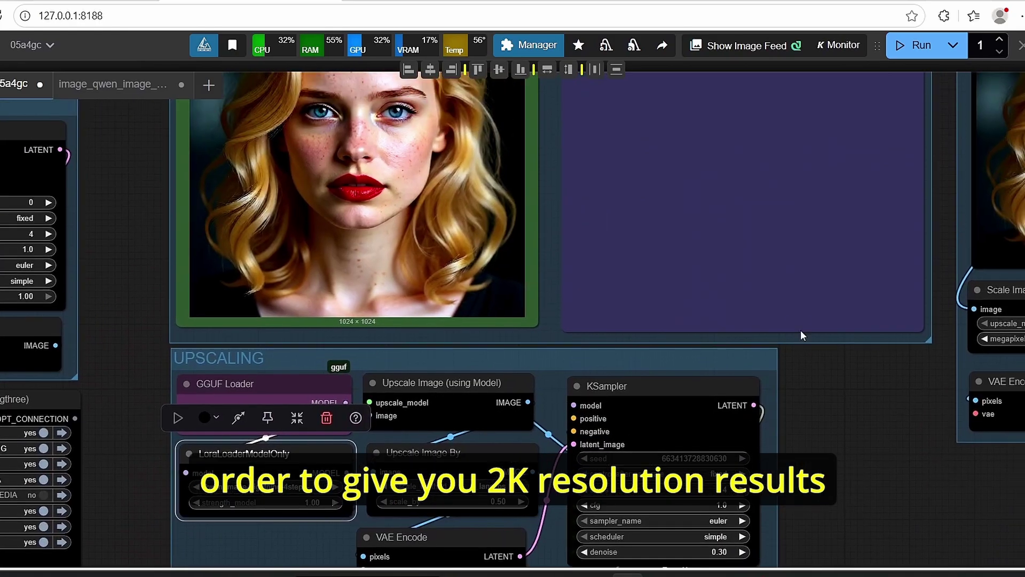
pyautogui.scroll(4, 780, 441)
pyautogui.moveTo(790, 461); pyautogui.dragTo(843, 304)
# - Pan past the SAMPLER group back to the prompt notes and MODELS AND VAE nodes
pyautogui.scroll(-4, 855, 314)
pyautogui.scroll(-5, 854, 314)
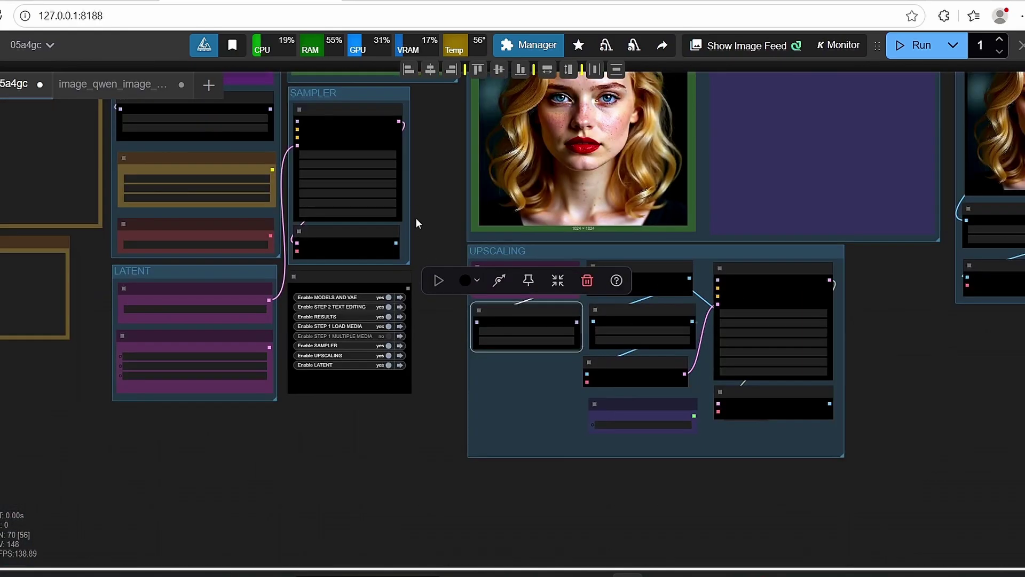
pyautogui.moveTo(430, 190); pyautogui.dragTo(457, 356)
pyautogui.scroll(4, 457, 356)
pyautogui.moveTo(495, 286); pyautogui.dragTo(403, 345)
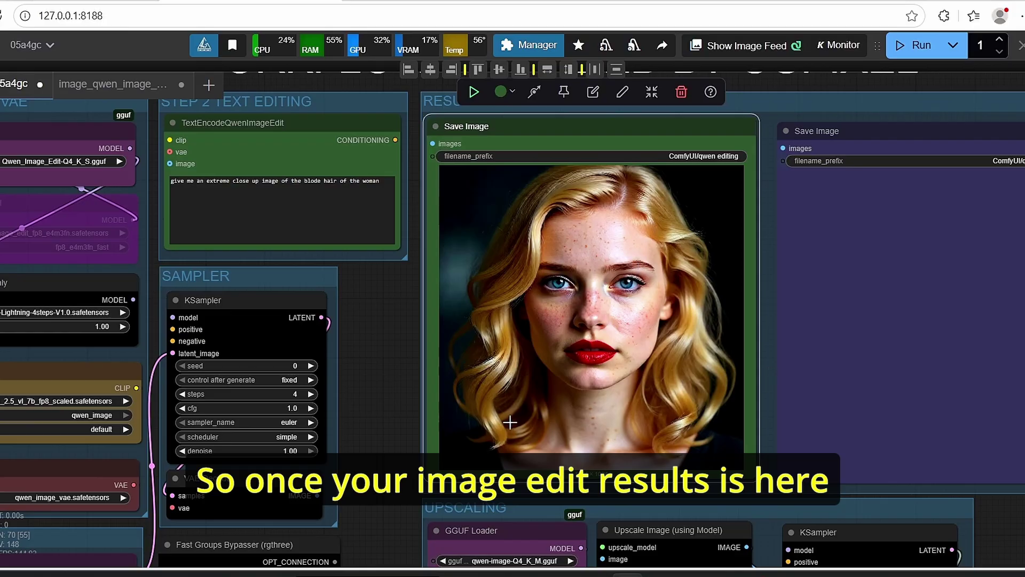
pyautogui.moveTo(320, 384); pyautogui.dragTo(245, 121)
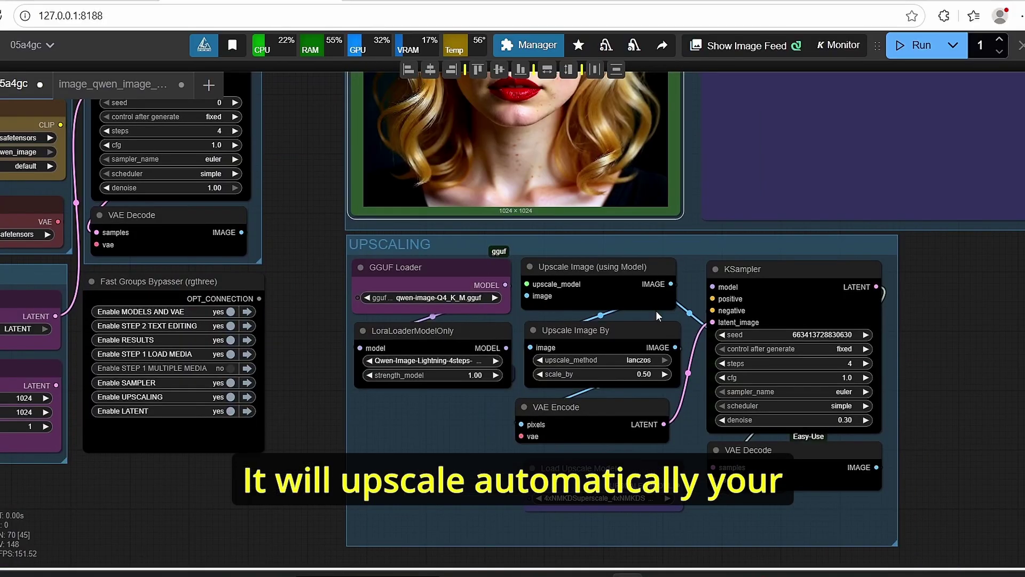
pyautogui.moveTo(961, 270); pyautogui.dragTo(854, 408)
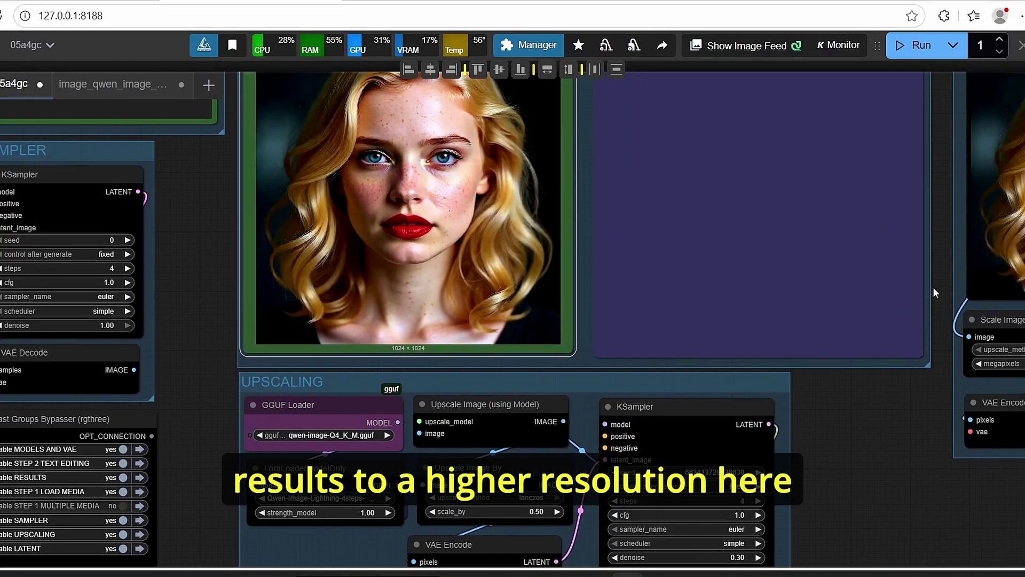
pyautogui.scroll(2, 933, 292)
pyautogui.scroll(-3, 942, 270)
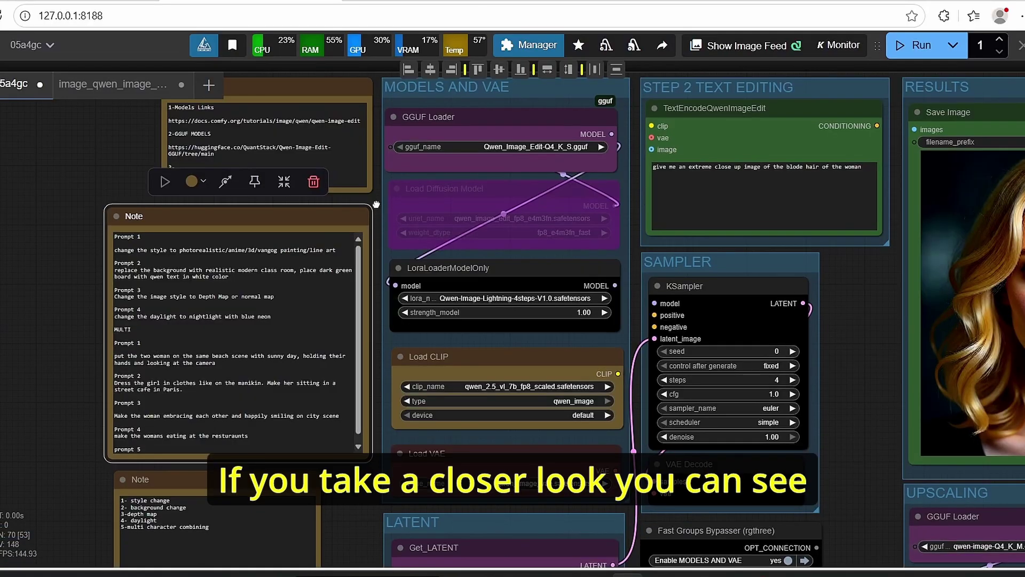
pyautogui.moveTo(376, 209); pyautogui.dragTo(396, 260)
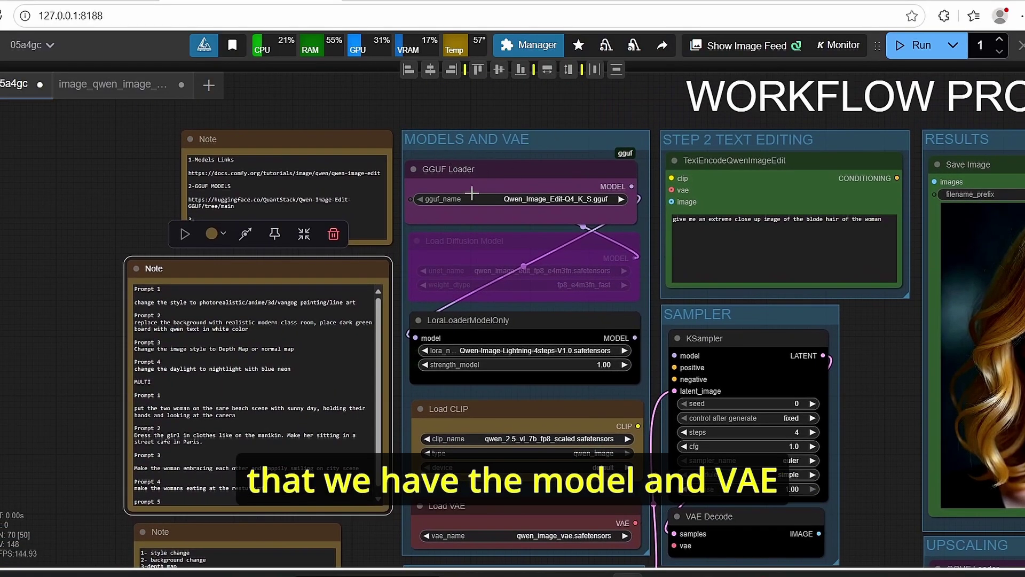
pyautogui.scroll(3, 450, 155)
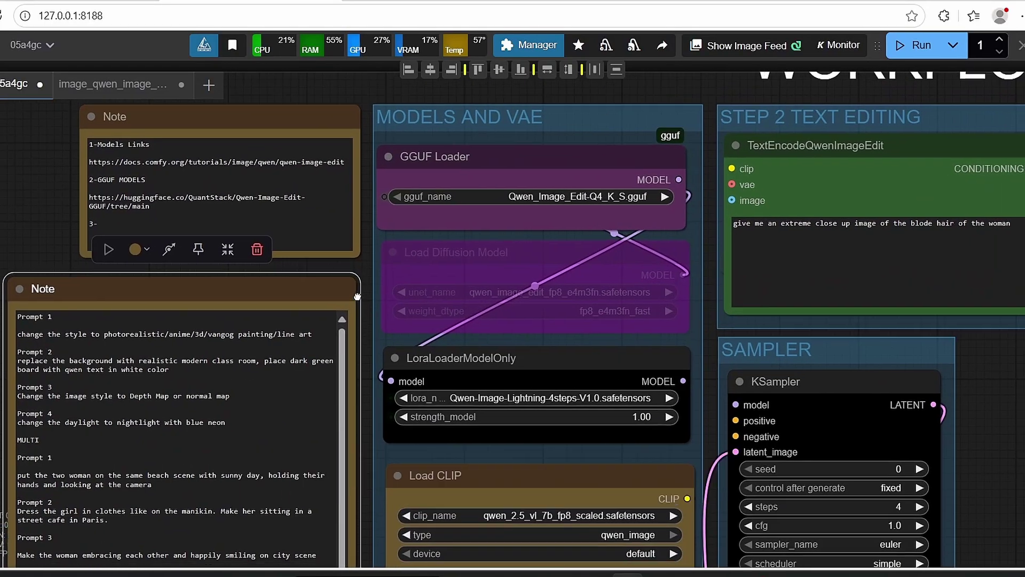
pyautogui.click(529, 157)
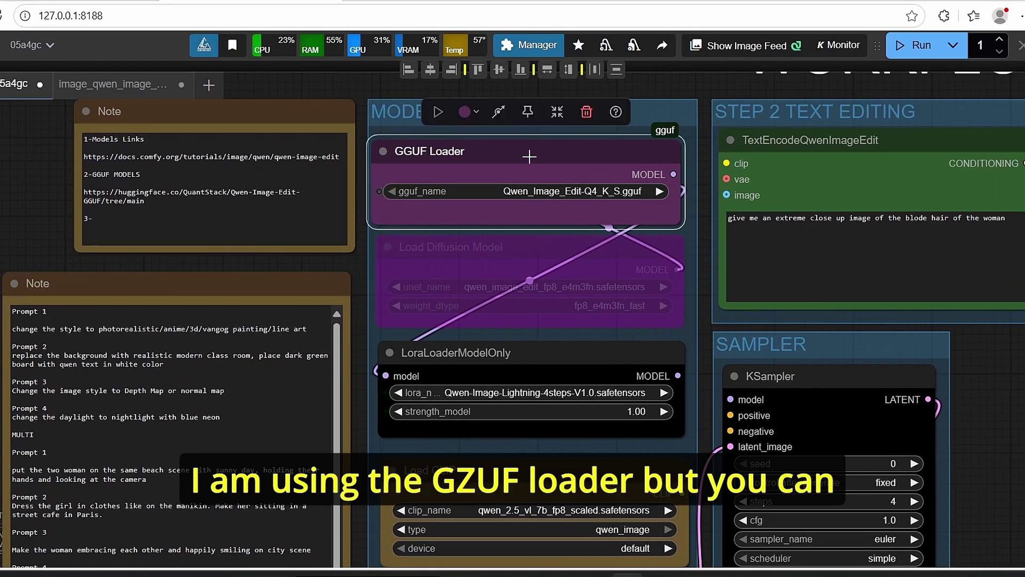
pyautogui.click(512, 249)
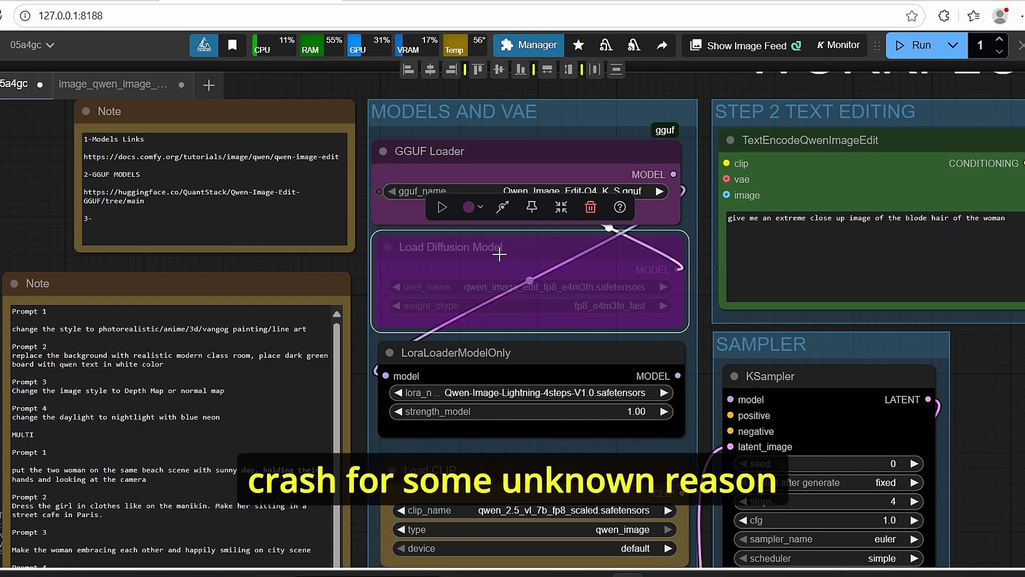
pyautogui.click(360, 273)
pyautogui.moveTo(335, 113); pyautogui.dragTo(324, 113)
pyautogui.scroll(-1, 364, 224)
pyautogui.moveTo(372, 275); pyautogui.dragTo(360, 241)
pyautogui.click(473, 305)
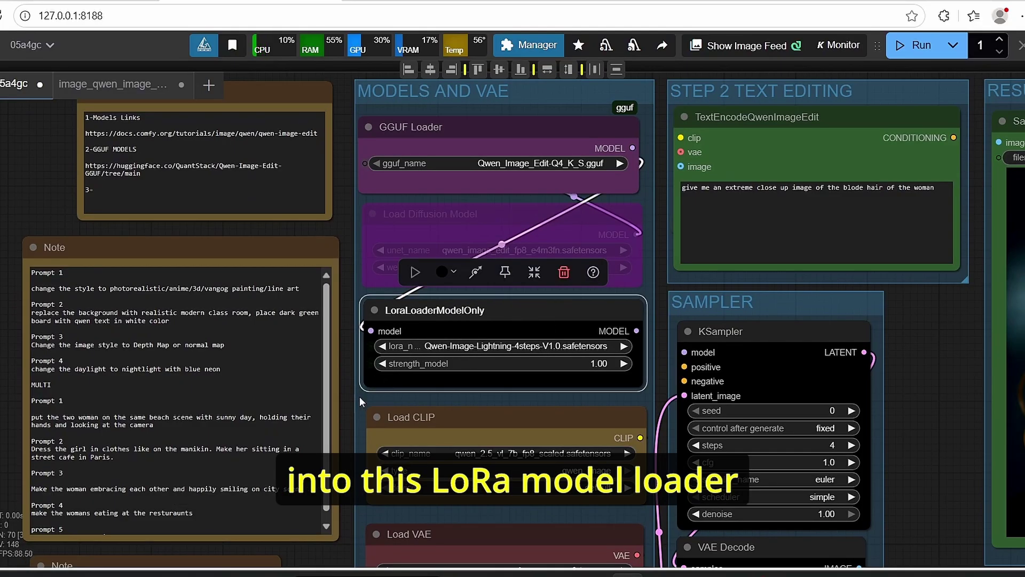
# - Frame the LATENT group and the group toggles on the canvas
pyautogui.scroll(-2, 349, 410)
pyautogui.moveTo(354, 465); pyautogui.dragTo(335, 295)
pyautogui.scroll(3, 335, 292)
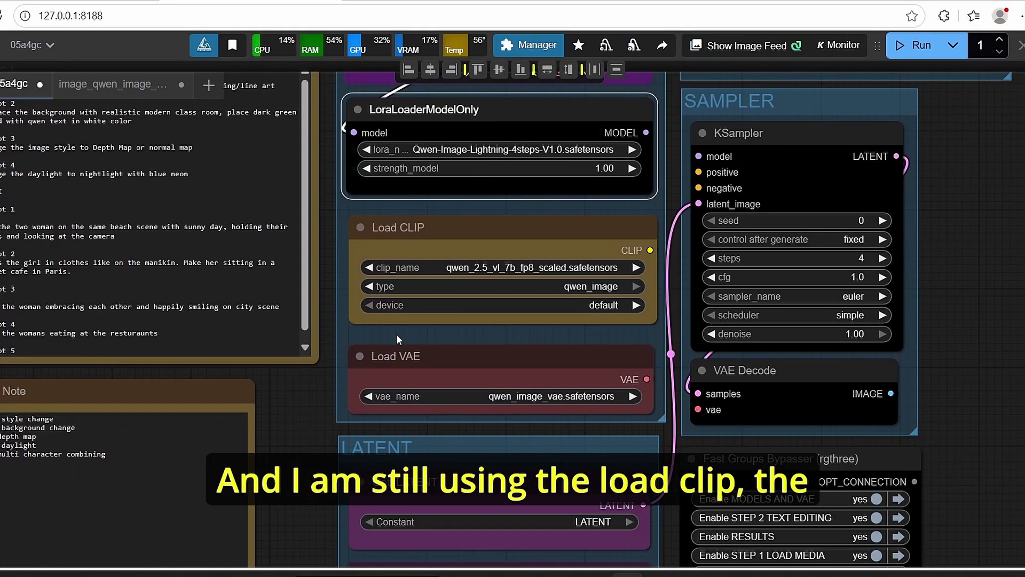
pyautogui.moveTo(304, 454); pyautogui.dragTo(303, 287)
pyautogui.scroll(-2, 303, 288)
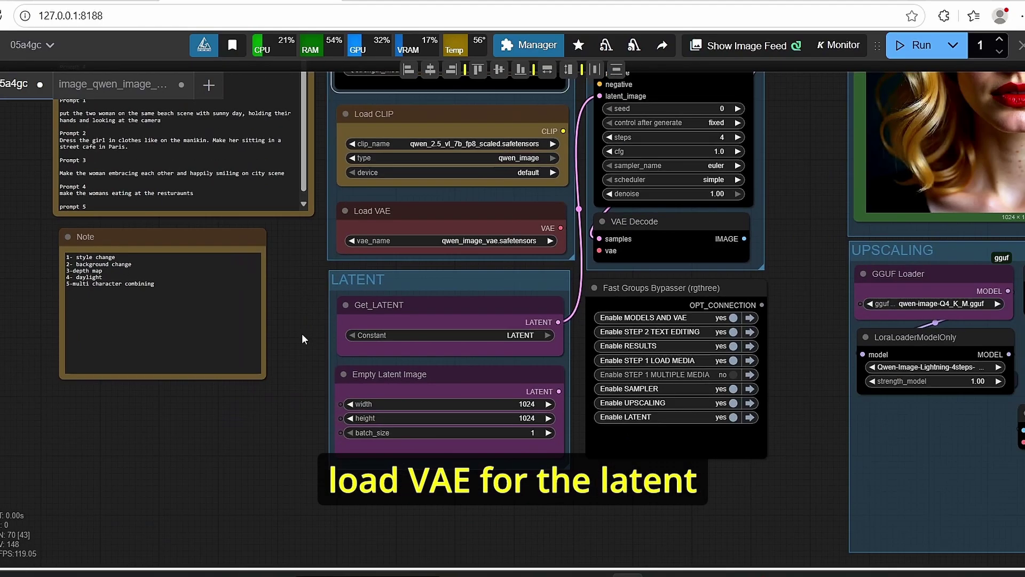
pyautogui.scroll(1, 277, 307)
pyautogui.moveTo(302, 345); pyautogui.dragTo(235, 404)
pyautogui.scroll(-3, 279, 307)
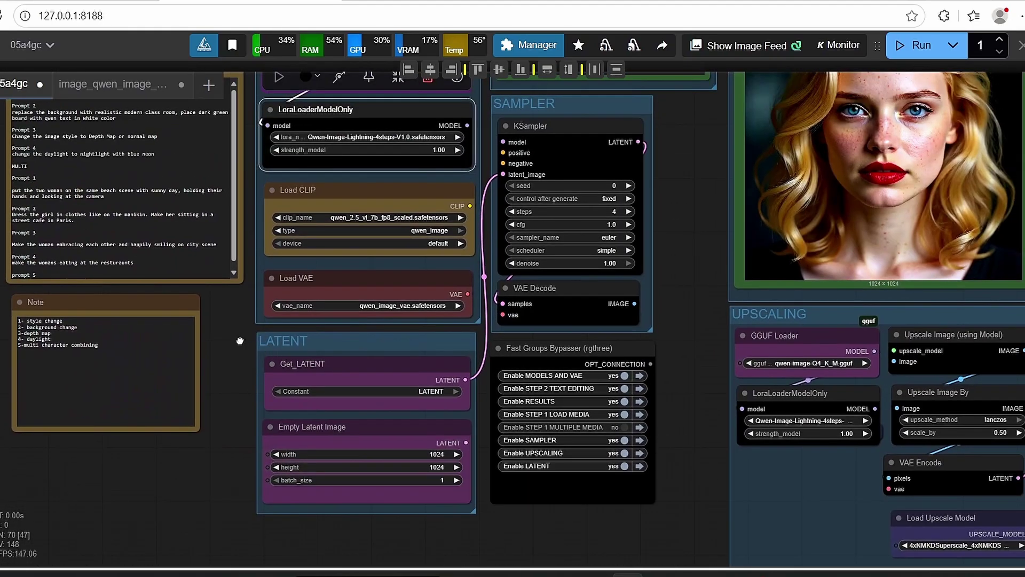
pyautogui.scroll(2, 235, 346)
pyautogui.moveTo(243, 345); pyautogui.dragTo(109, 364)
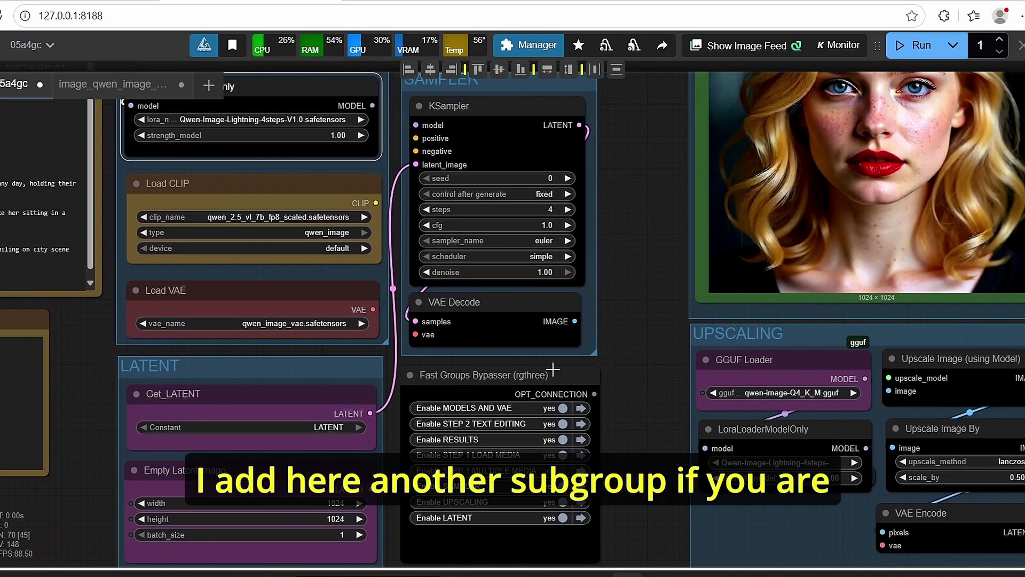
# - Select Get_LATENT to trace its link to KSampler, then select Empty Latent Image
pyautogui.click(662, 393)
pyautogui.click(334, 404)
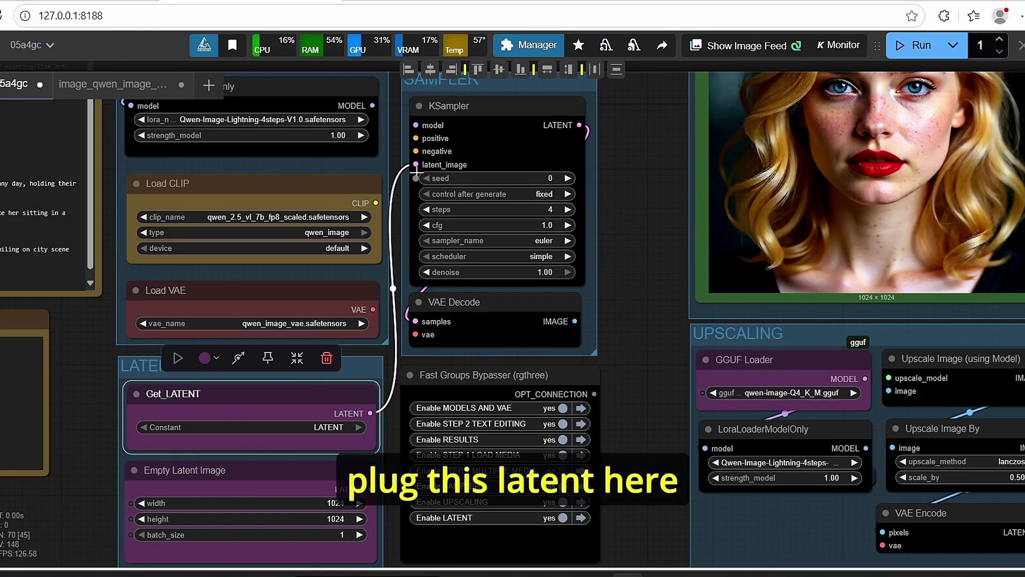
pyautogui.moveTo(661, 501); pyautogui.dragTo(641, 400)
pyautogui.scroll(-1, 640, 400)
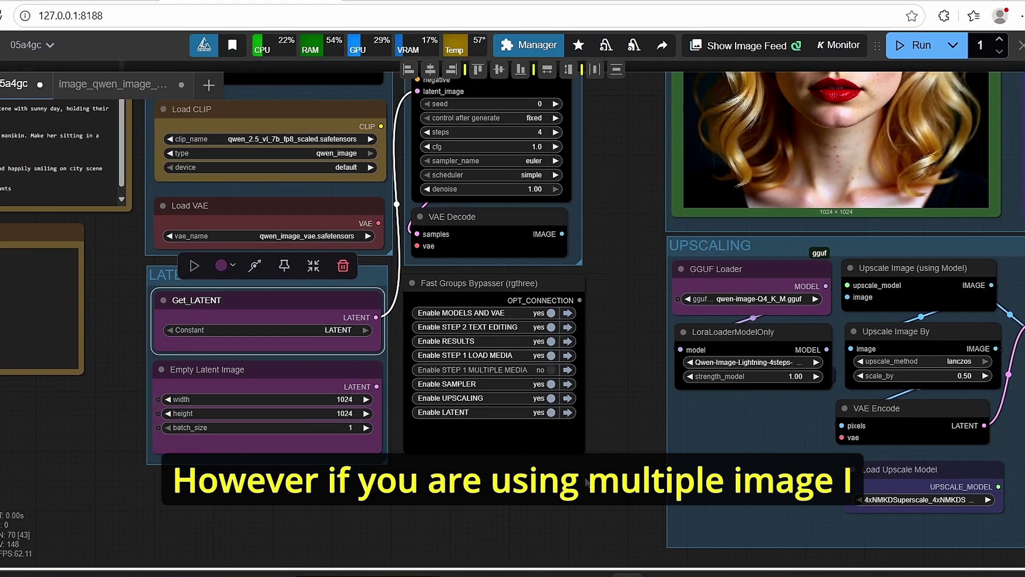
pyautogui.scroll(2, 340, 394)
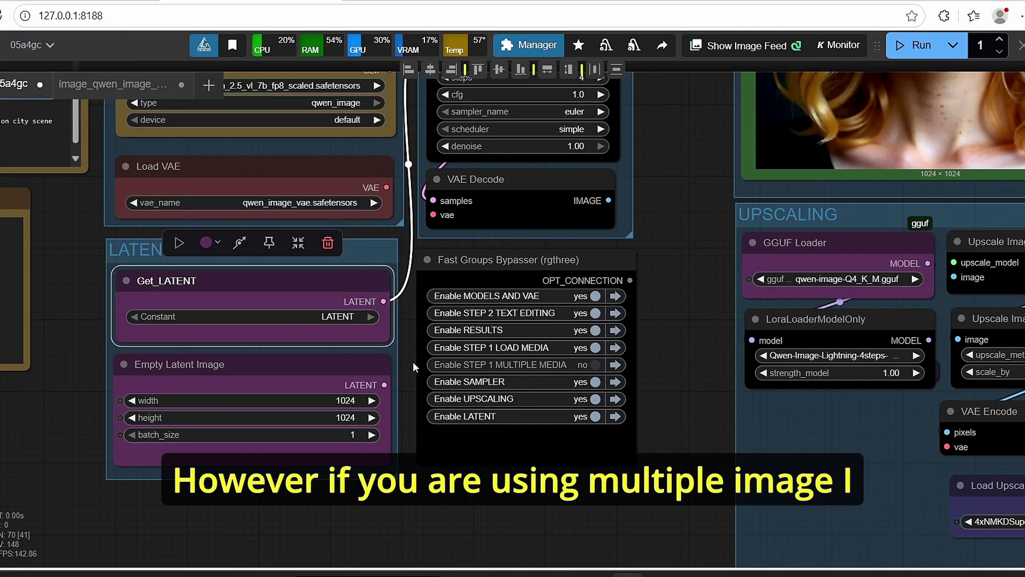
pyautogui.moveTo(409, 368); pyautogui.dragTo(431, 120)
pyautogui.click(201, 449)
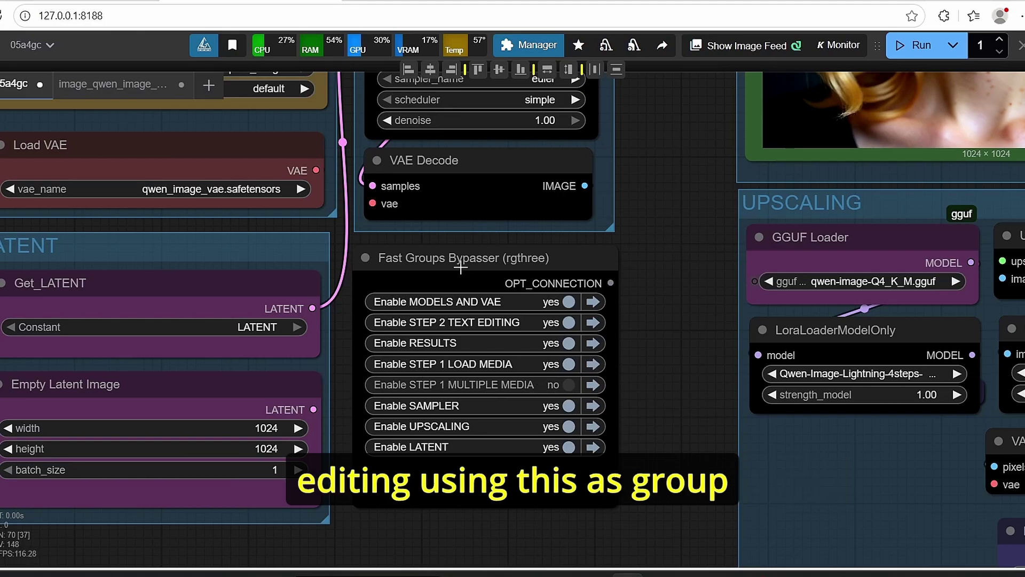
# - Toggle Enable STEP 1 LOAD MEDIA off and on, then select TextEncodeQwenImageEdit
pyautogui.click(567, 368)
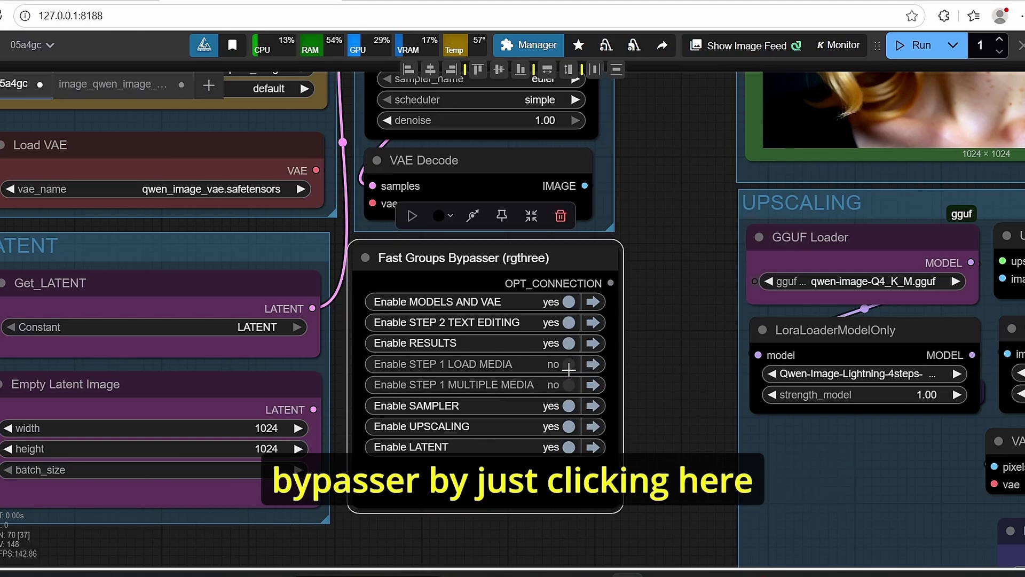
pyautogui.click(567, 368)
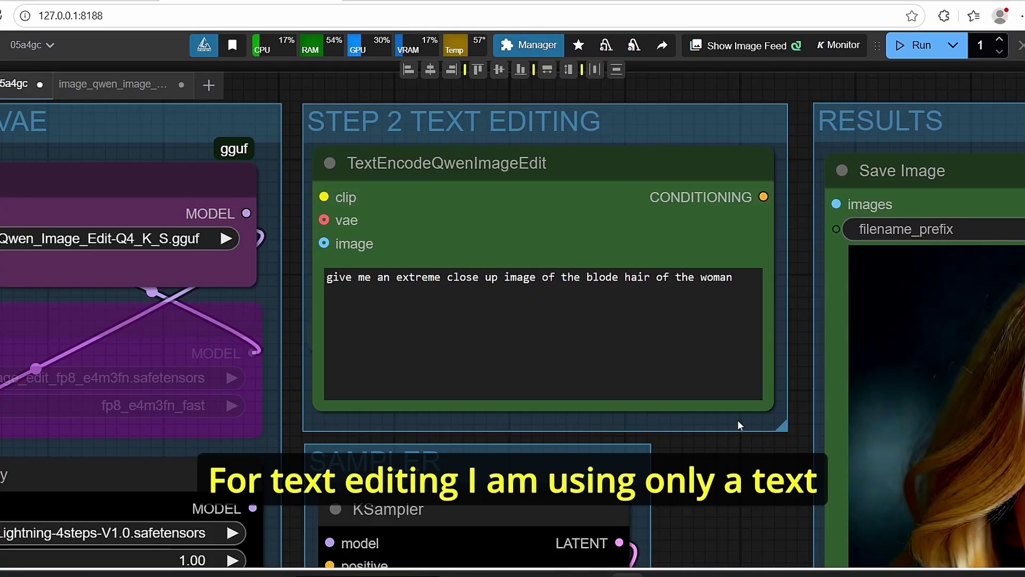
pyautogui.scroll(2, 389, 208)
pyautogui.click(439, 222)
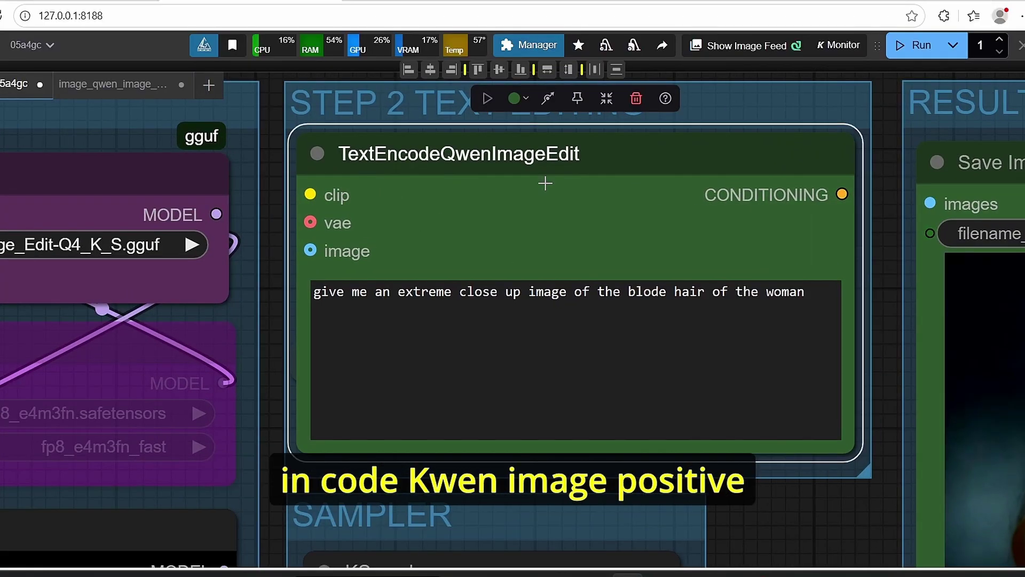
# - Select the KSampler node and then the Qwen image-edit prompt node
pyautogui.scroll(-2, 570, 222)
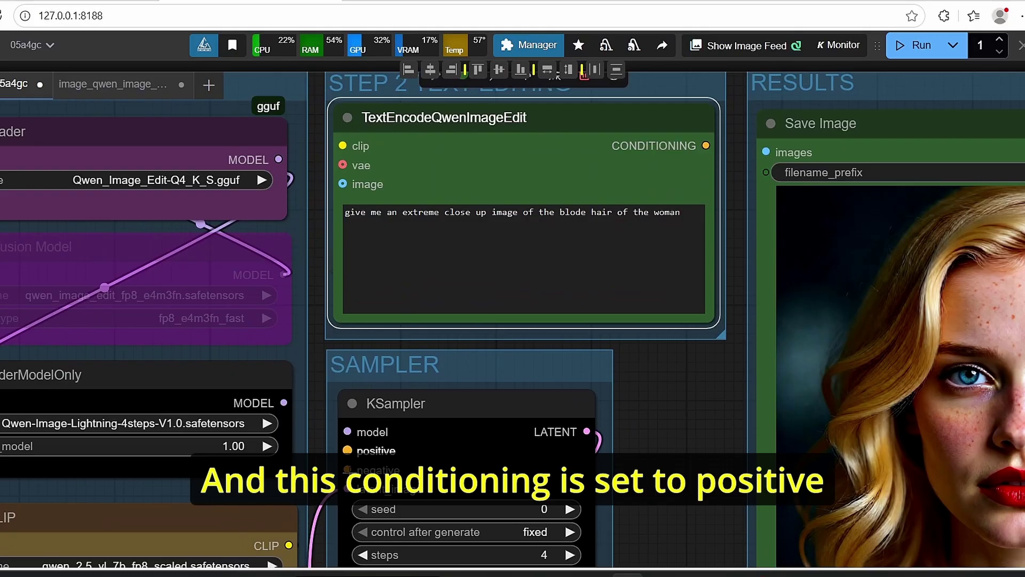
pyautogui.click(405, 478)
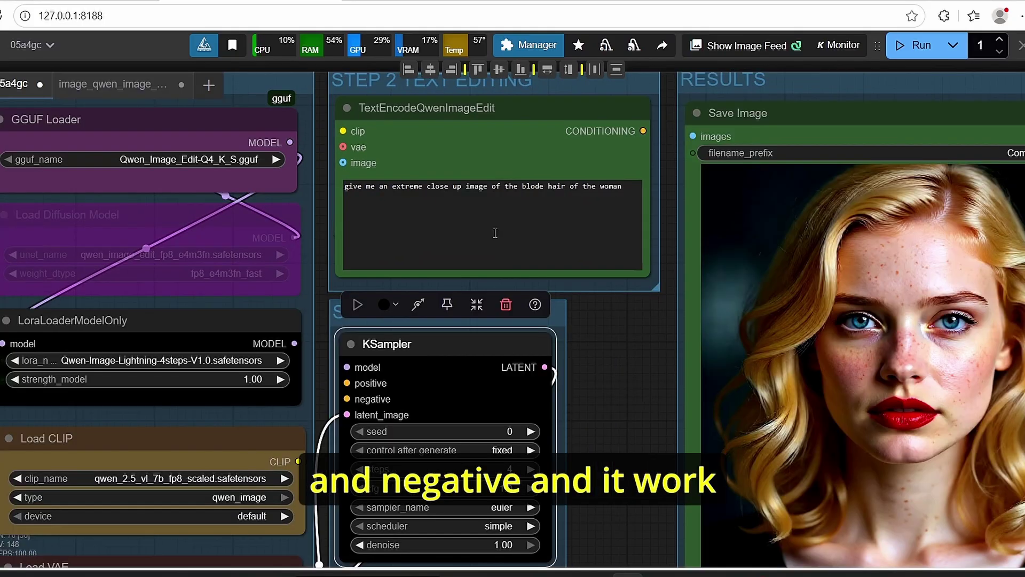
pyautogui.click(495, 161)
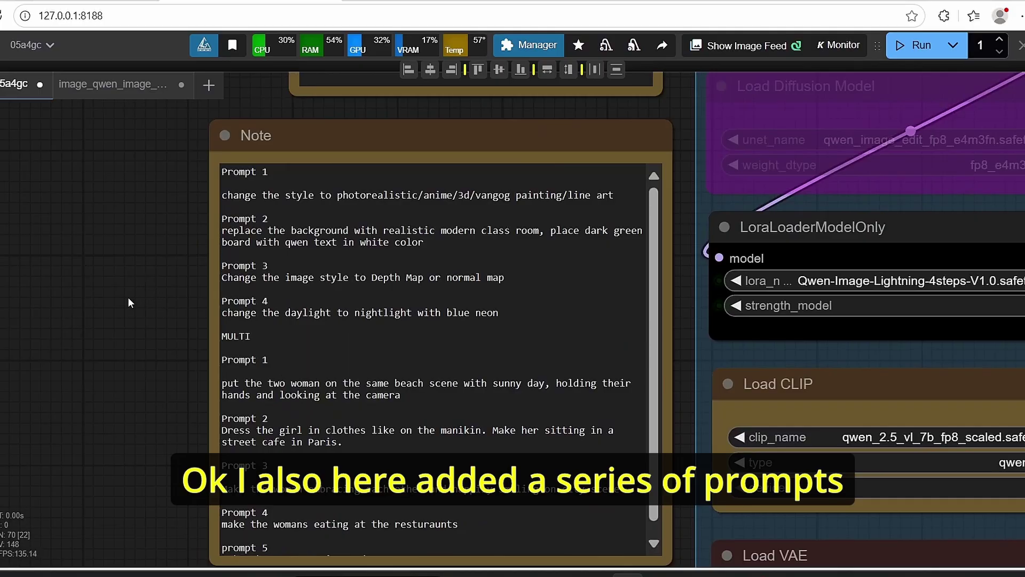
# - Bring the Note nodes listing single- and multi-image prompts beside SAMPLER and LATENT into view
pyautogui.scroll(-1, 433, 377)
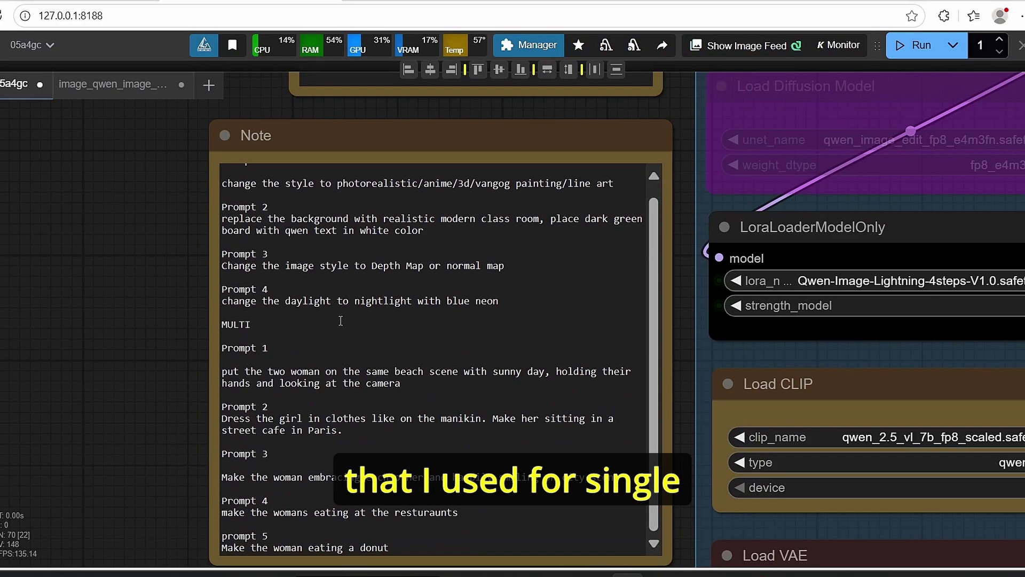
pyautogui.scroll(1, 340, 317)
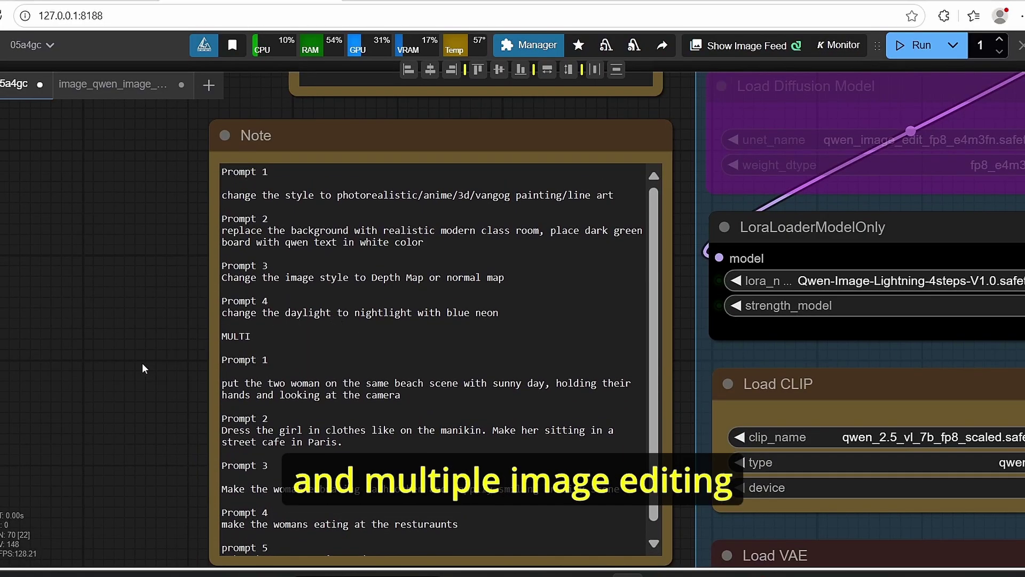
pyautogui.scroll(-1, 131, 368)
pyautogui.scroll(-1, 128, 369)
pyautogui.moveTo(136, 278); pyautogui.dragTo(208, 112)
pyautogui.scroll(-3, 208, 112)
pyautogui.moveTo(205, 296); pyautogui.dragTo(181, 322)
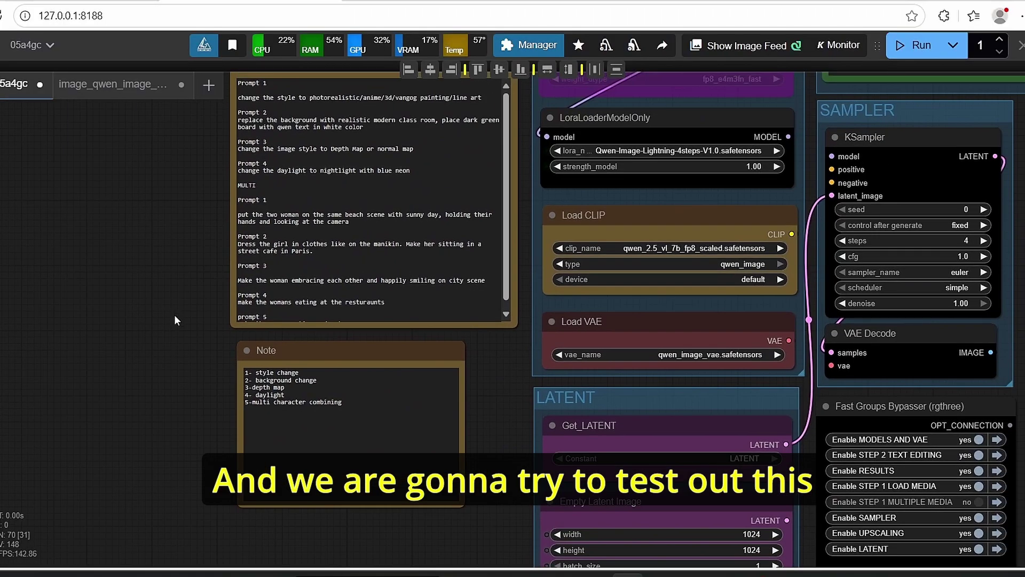
pyautogui.moveTo(518, 416); pyautogui.dragTo(485, 405)
pyautogui.scroll(1, 558, 386)
pyautogui.scroll(-3, 496, 412)
pyautogui.scroll(2, 510, 404)
pyautogui.scroll(2, 485, 404)
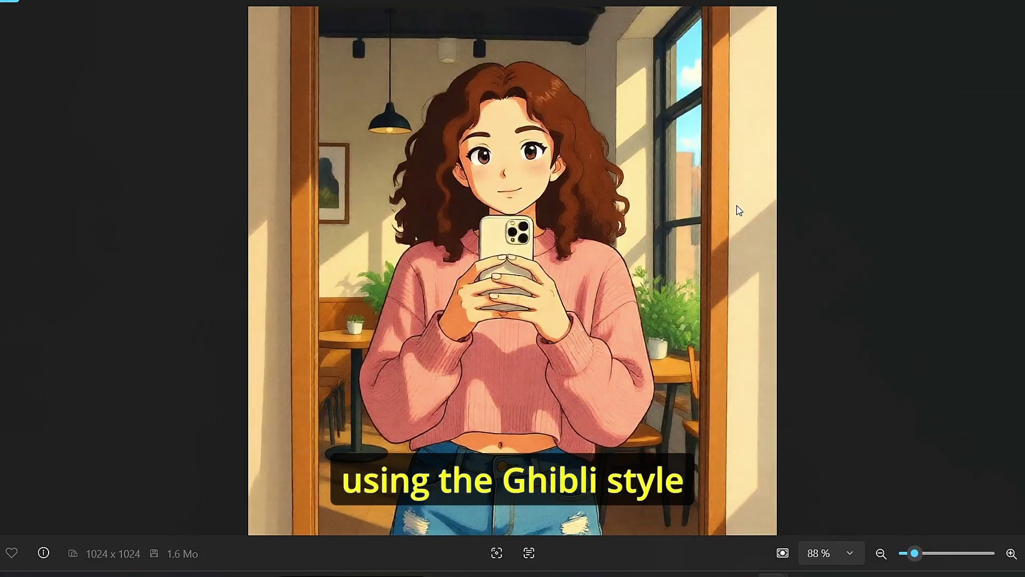
# - Step past the Van Gogh painting and black-and-white sketch results to the green sports car
pyautogui.press('Right')
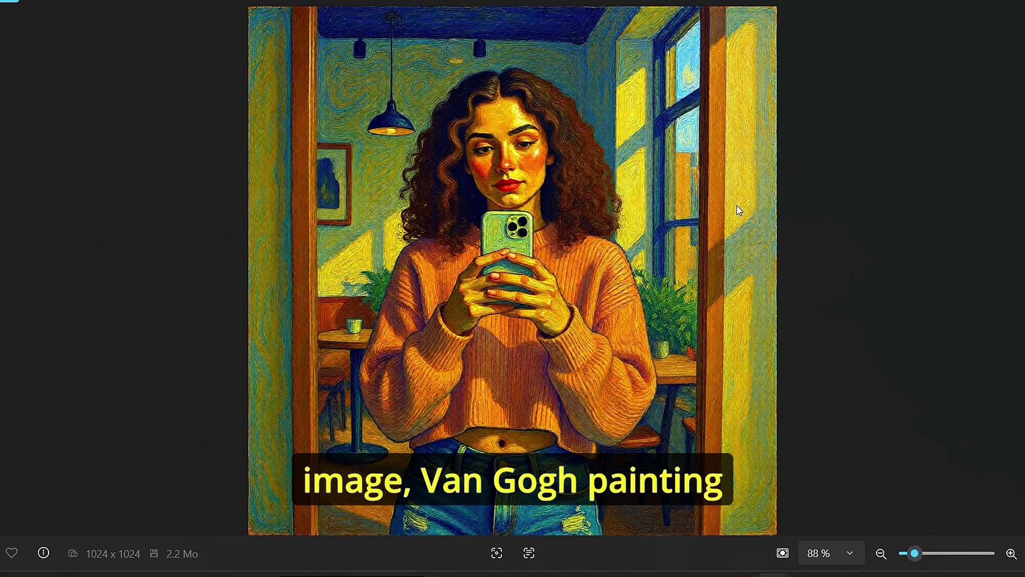
pyautogui.press('Right')
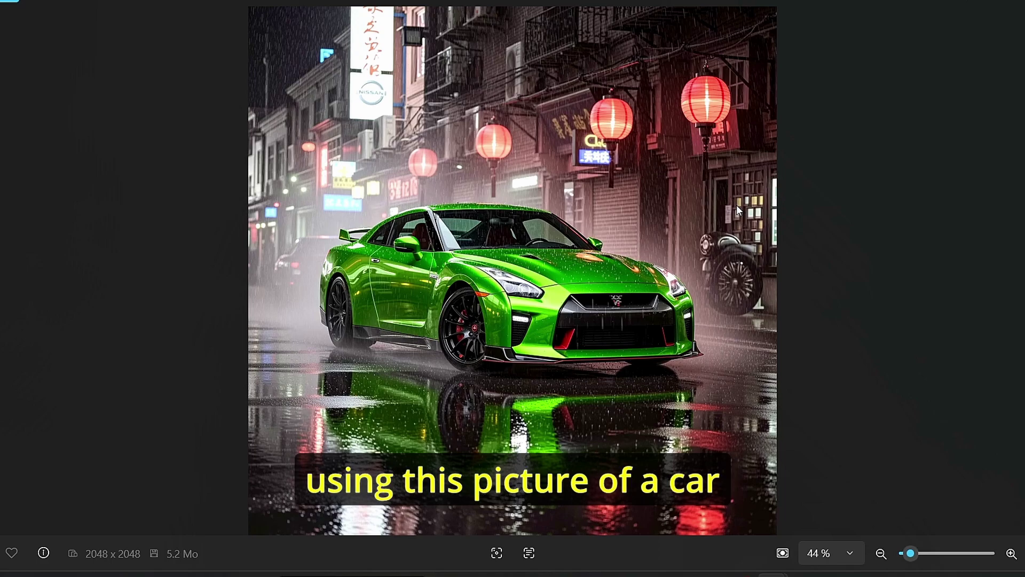
# - Compare the green car with its gold version, then the red-haired portrait with its blonde recolour
pyautogui.press('Right')
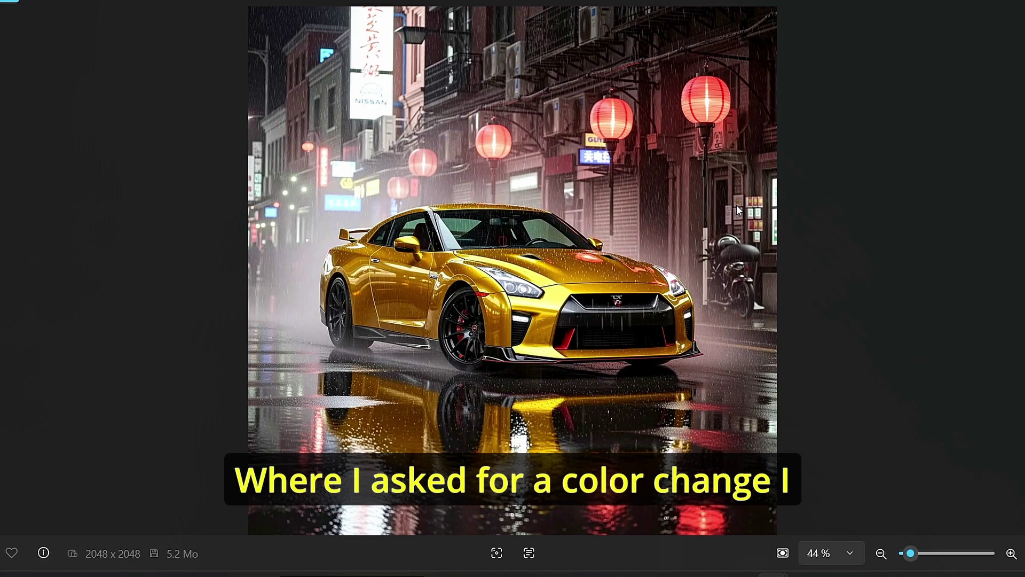
pyautogui.press('Left')
pyautogui.press('Right')
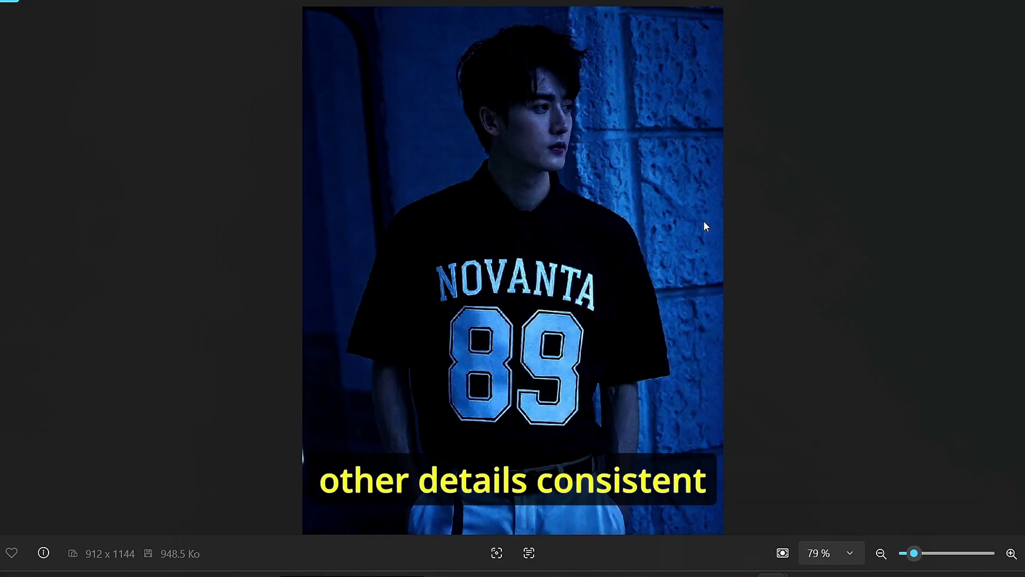
pyautogui.press('Right')
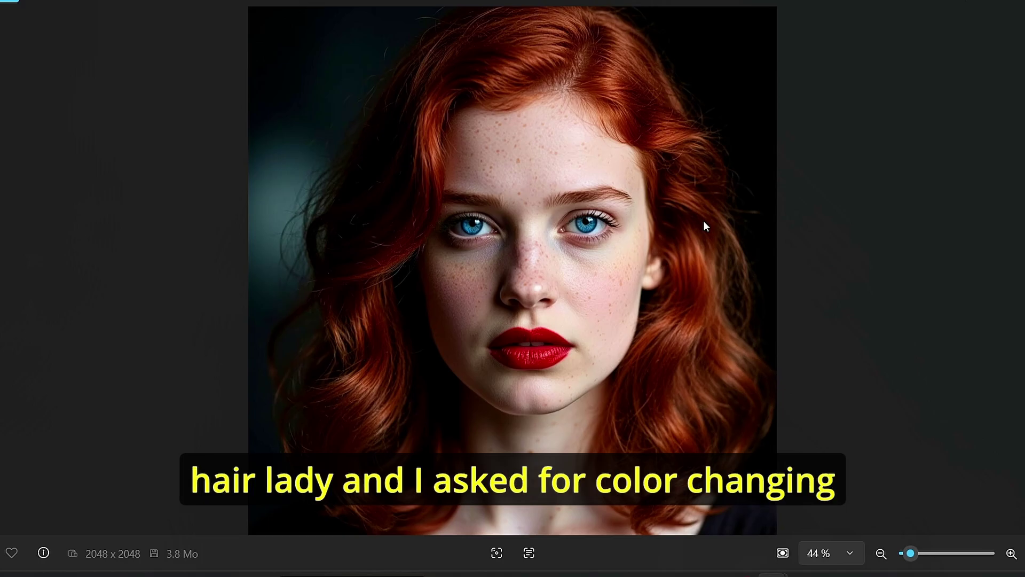
pyautogui.press('Right')
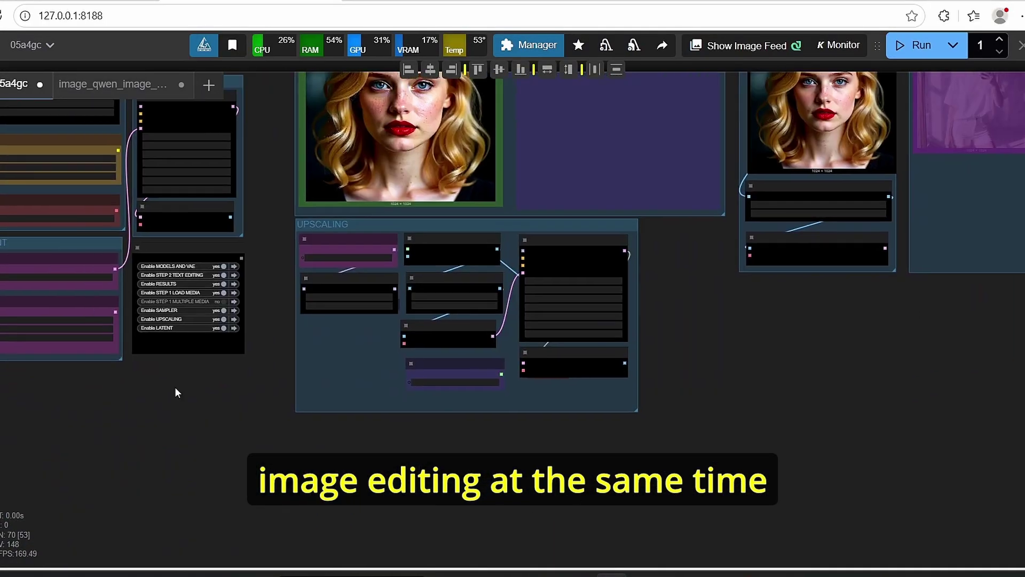
# - Set Enable STEP 1 LOAD MEDIA to no and Enable STEP 1 MULTIPLE MEDIA to yes
pyautogui.moveTo(164, 386); pyautogui.dragTo(258, 404)
pyautogui.scroll(7, 311, 373)
pyautogui.scroll(3, 328, 255)
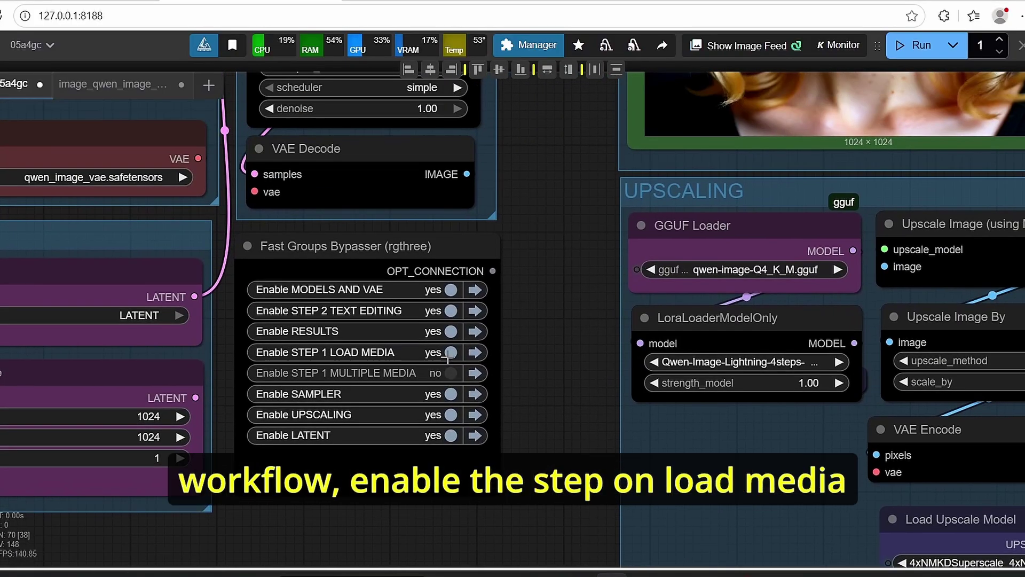
pyautogui.click(448, 359)
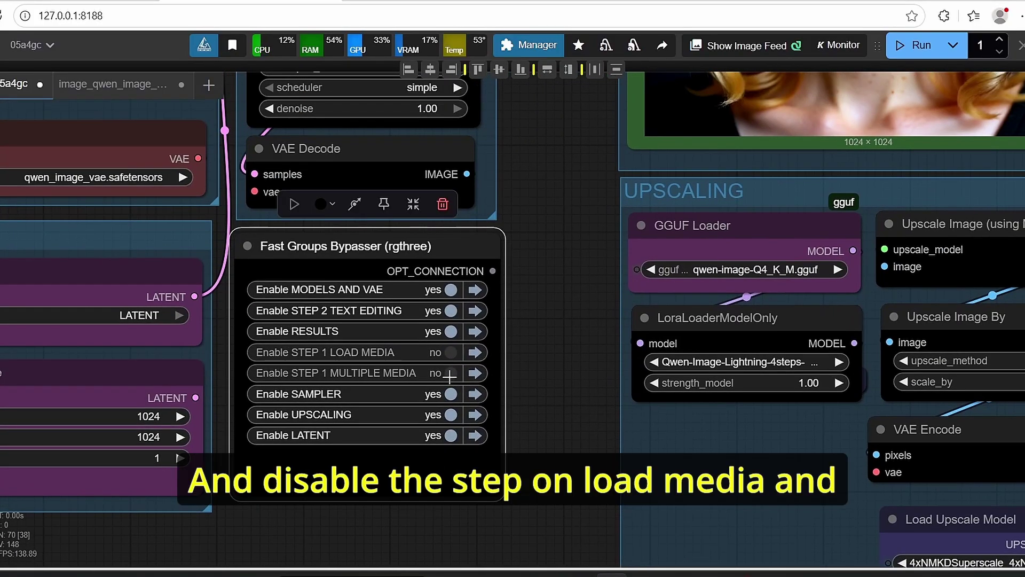
pyautogui.click(448, 354)
pyautogui.click(451, 373)
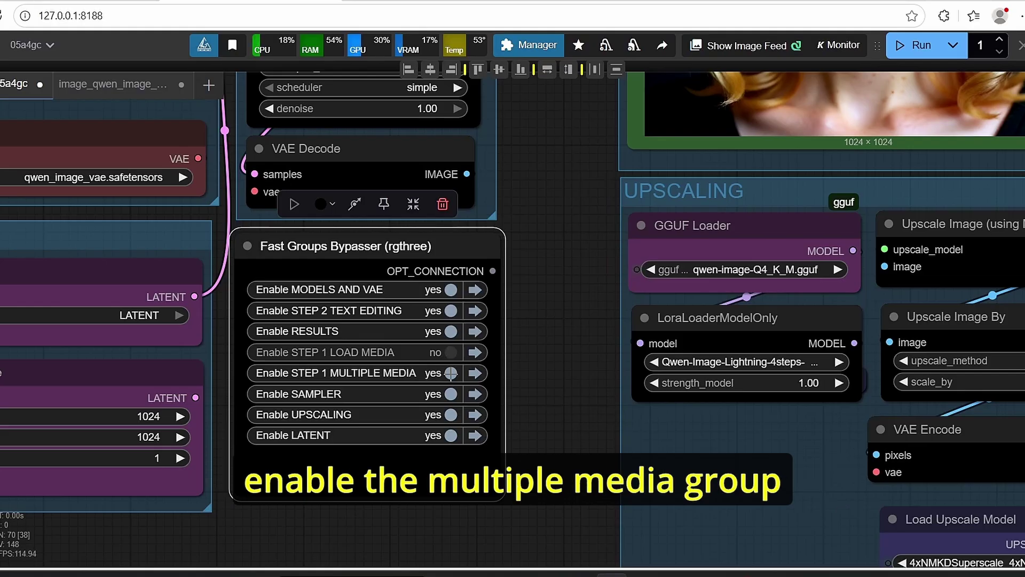
# - Bring the two loaded input images, a mirror selfie and a Pink Panther can, into view
pyautogui.scroll(-5, 567, 405)
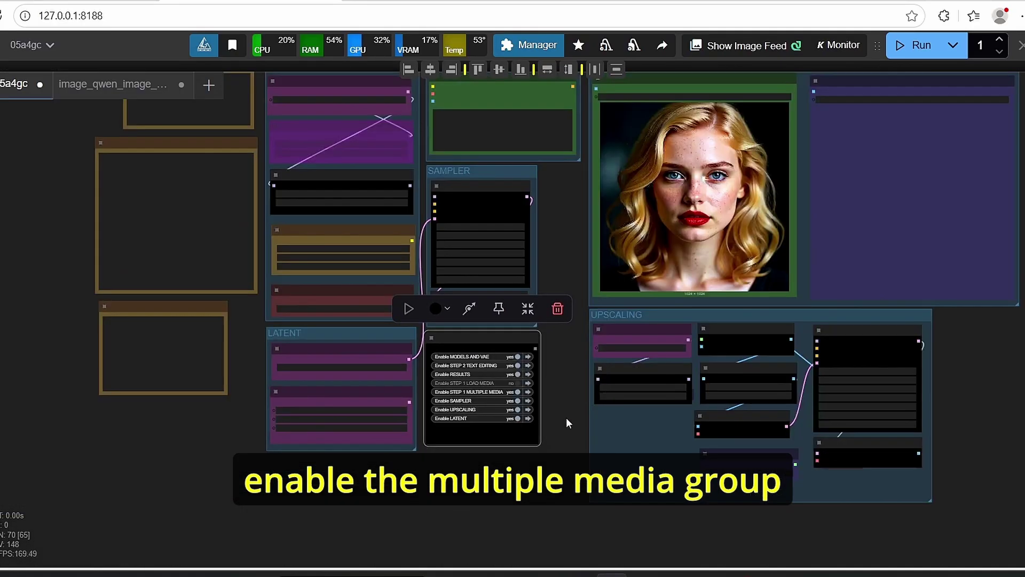
pyautogui.scroll(4, 566, 418)
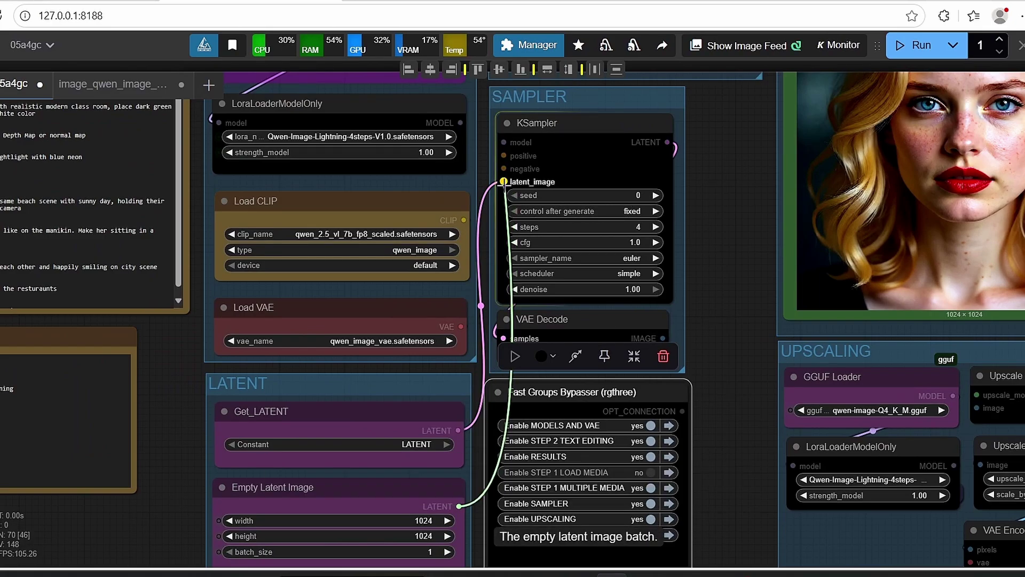
pyautogui.scroll(-5, 639, 510)
pyautogui.scroll(4, 829, 498)
pyautogui.moveTo(875, 352); pyautogui.dragTo(323, 470)
pyautogui.scroll(3, 808, 371)
pyautogui.scroll(3, 248, 198)
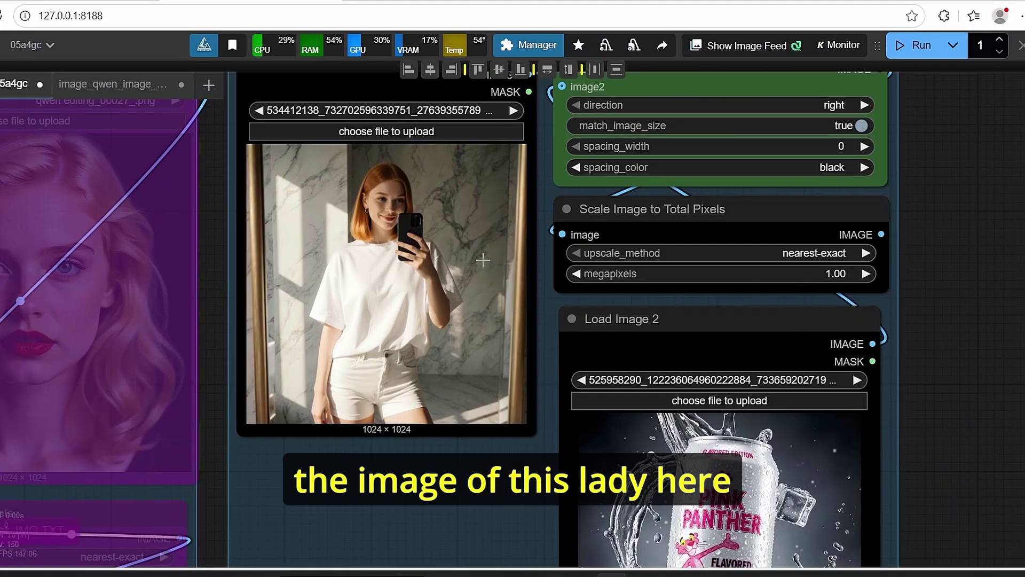
pyautogui.scroll(-2, 430, 232)
pyautogui.scroll(4, 793, 296)
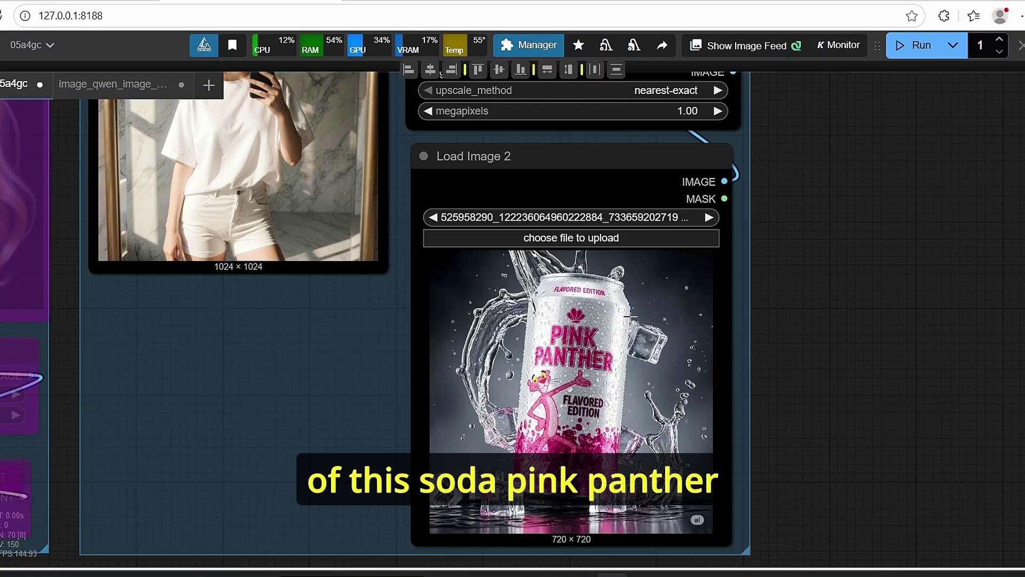
pyautogui.scroll(-3, 631, 316)
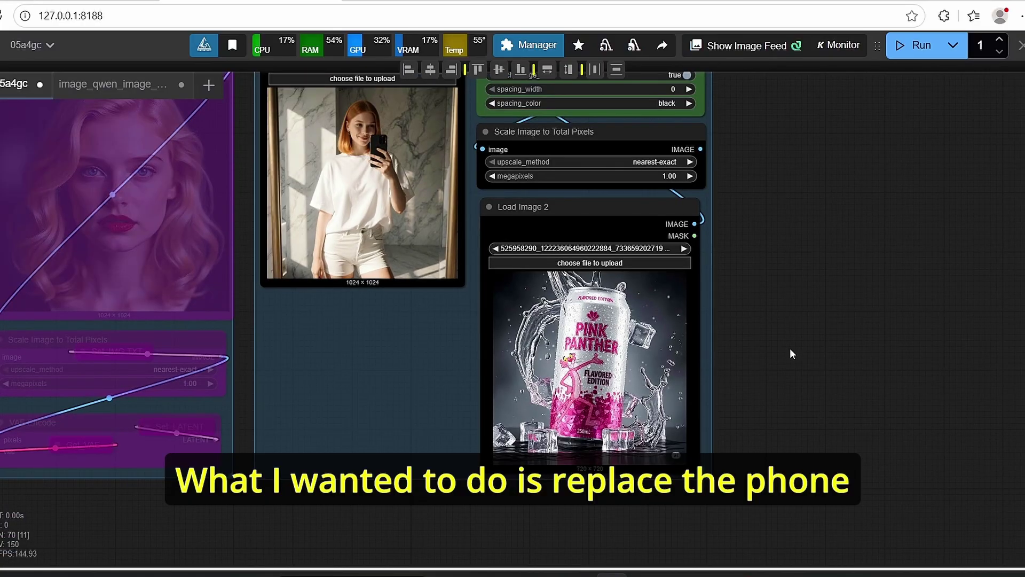
pyautogui.scroll(3, 789, 348)
pyautogui.scroll(4, 389, 170)
pyautogui.scroll(-2, 614, 374)
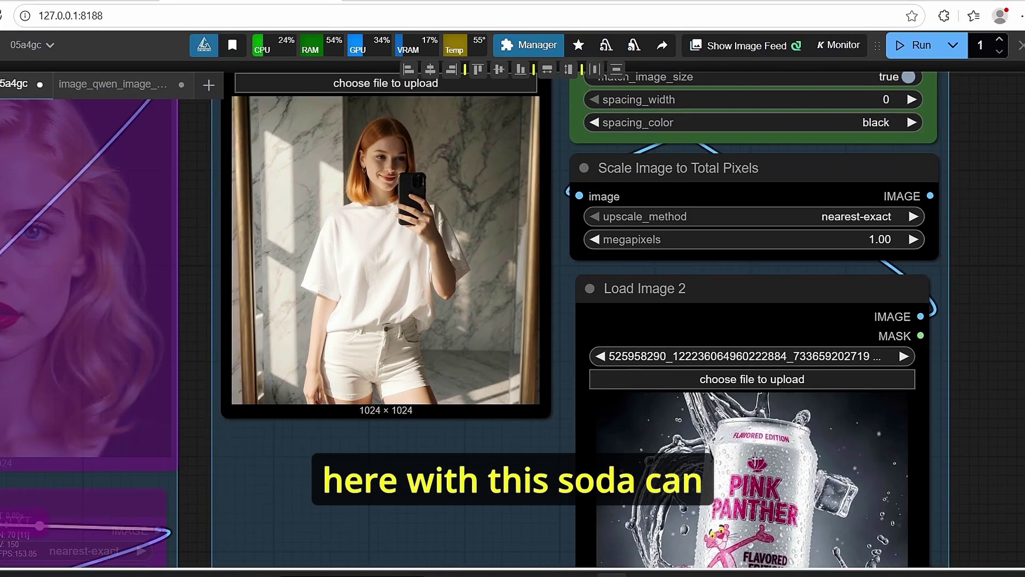
pyautogui.scroll(-3, 778, 477)
pyautogui.scroll(3, 590, 354)
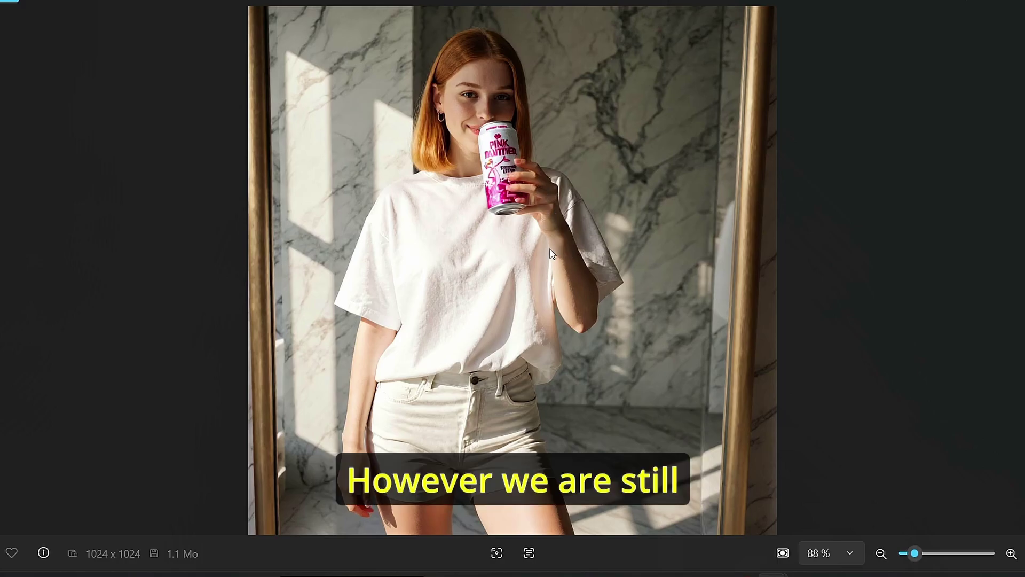
# - Zoom in and out on the soda-can result, then advance to the next multi-image result
pyautogui.scroll(3, 568, 248)
pyautogui.scroll(-4, 561, 239)
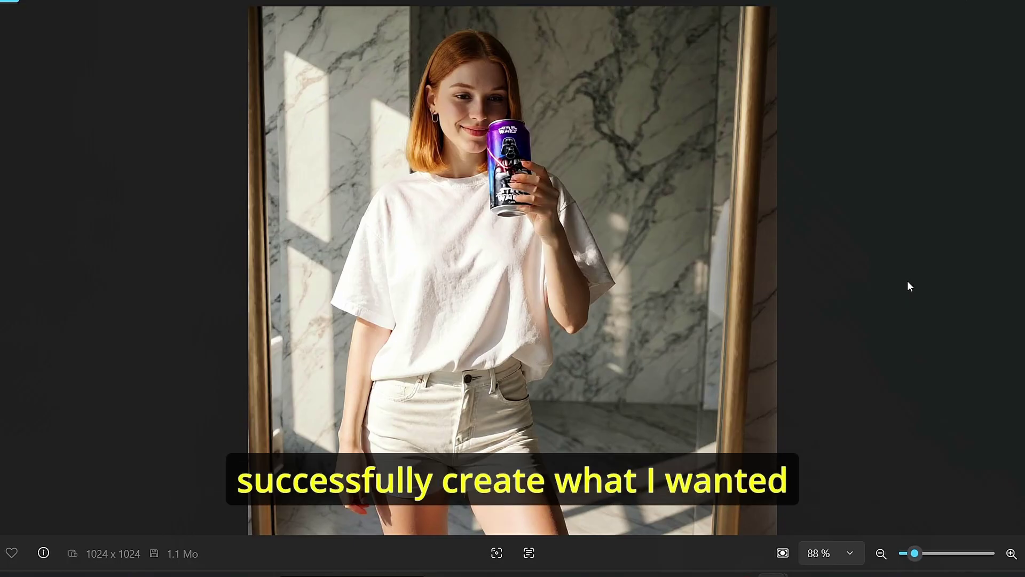
pyautogui.press('Right')
pyautogui.press('Right')
pyautogui.press('Right')
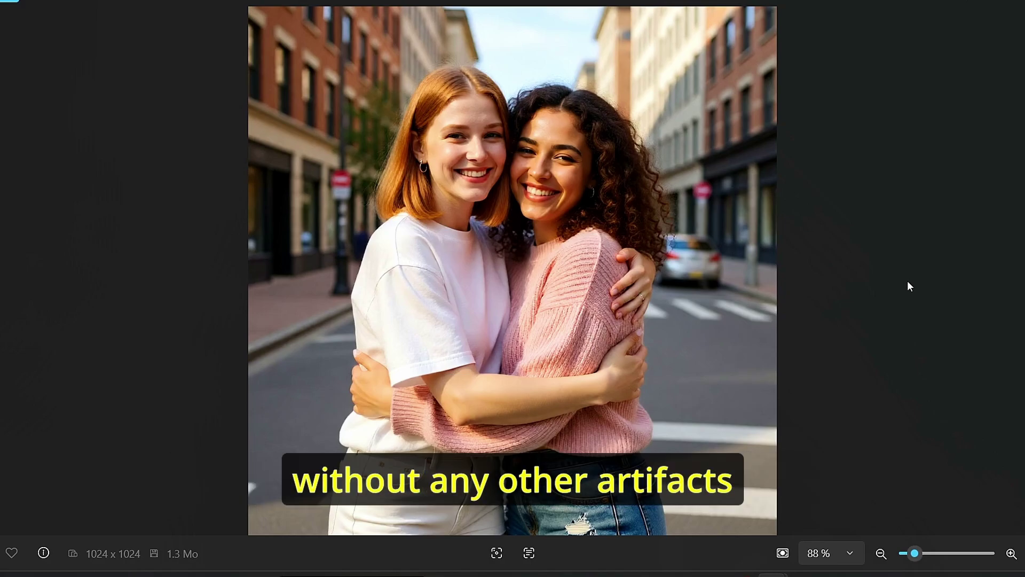
# - Advance to the beach result image
pyautogui.press('Right')
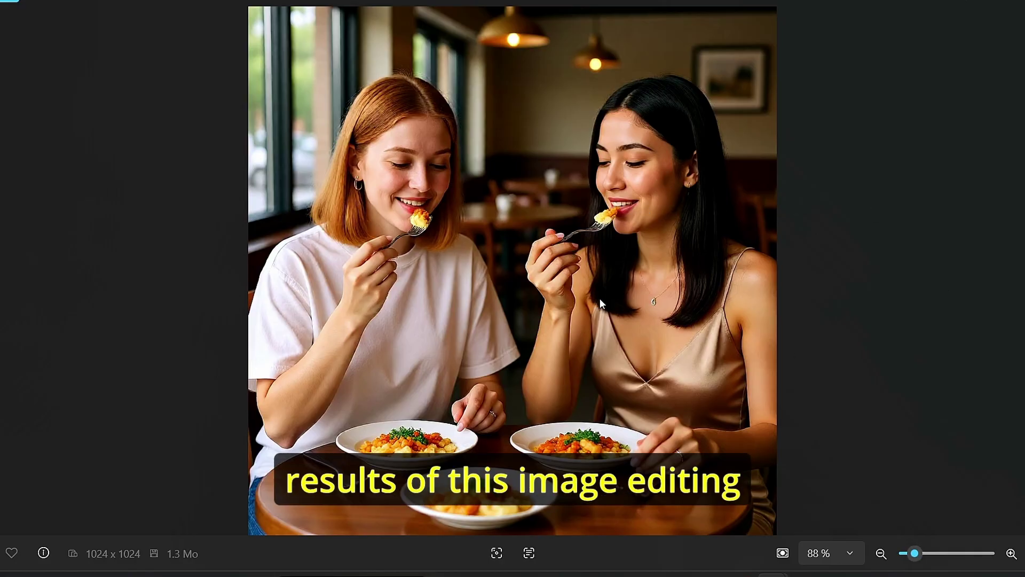
pyautogui.scroll(2, 600, 286)
pyautogui.scroll(-2, 601, 286)
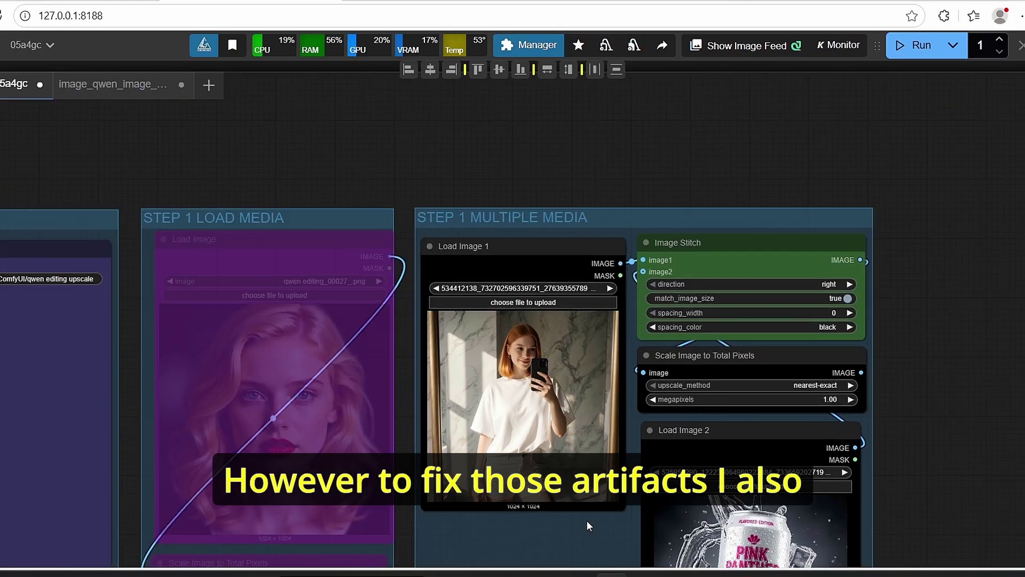
pyautogui.scroll(-2, 586, 520)
pyautogui.moveTo(447, 540); pyautogui.dragTo(706, 200)
pyautogui.scroll(-2, 579, 318)
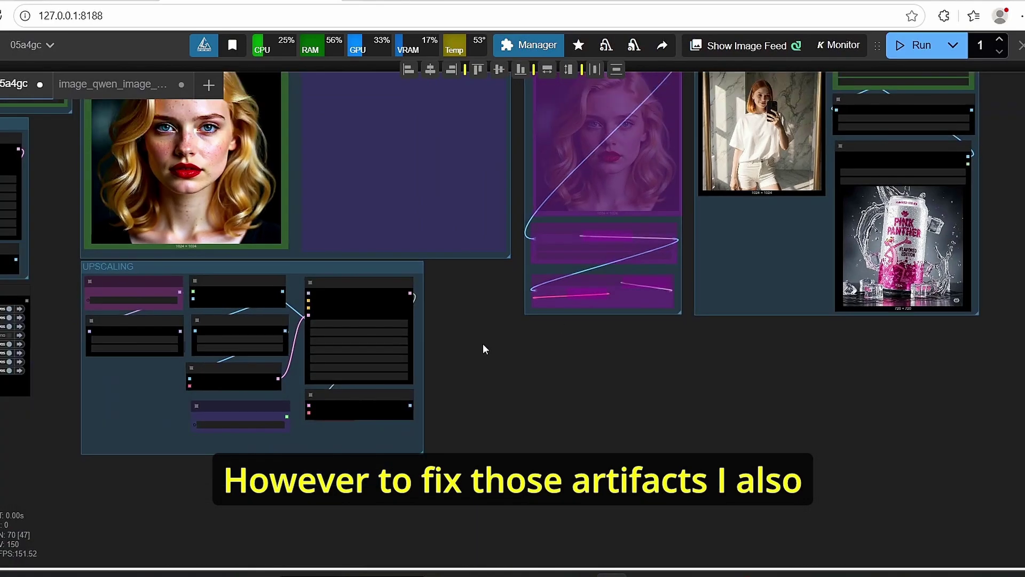
pyautogui.moveTo(476, 346); pyautogui.dragTo(656, 355)
pyautogui.scroll(4, 191, 274)
pyautogui.scroll(-2, 241, 278)
pyautogui.hscroll(1, 242, 279)
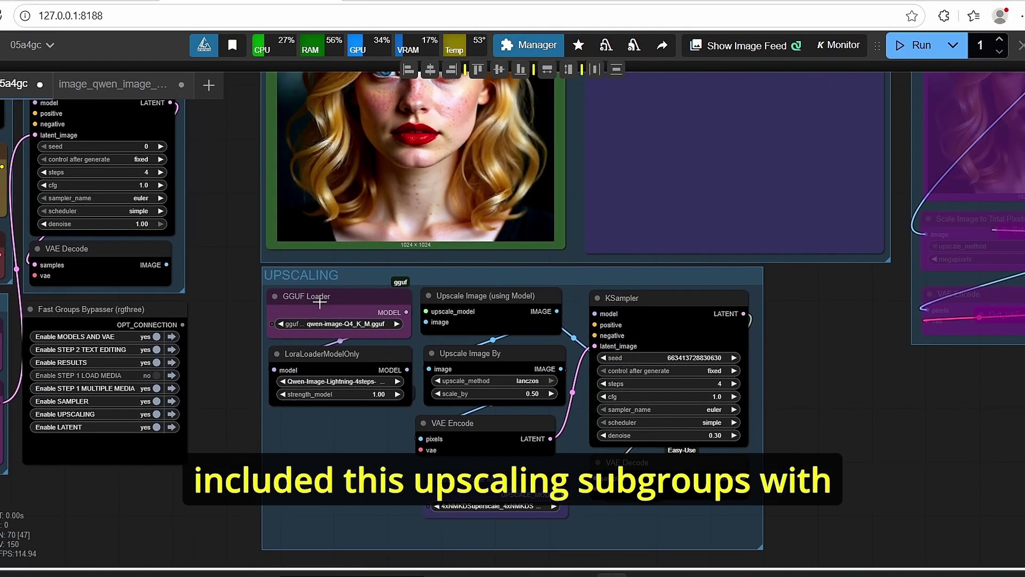
pyautogui.scroll(2, 276, 303)
pyautogui.scroll(-3, 276, 304)
pyautogui.scroll(4, 763, 528)
pyautogui.scroll(4, 604, 424)
pyautogui.scroll(4, 684, 362)
pyautogui.scroll(1, 860, 358)
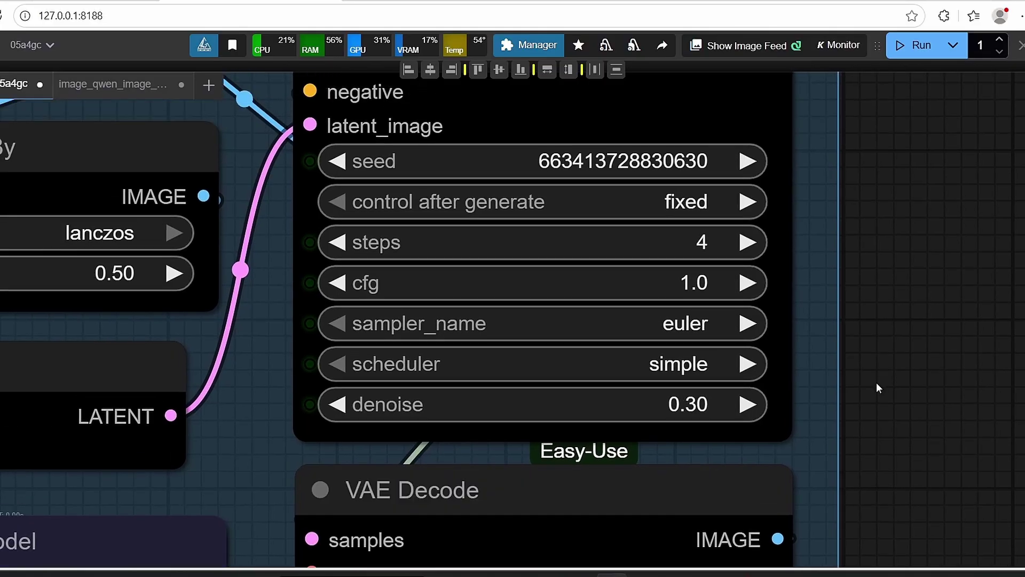
pyautogui.scroll(-6, 731, 291)
pyautogui.moveTo(841, 414); pyautogui.dragTo(1022, 480)
pyautogui.hscroll(-2, 784, 329)
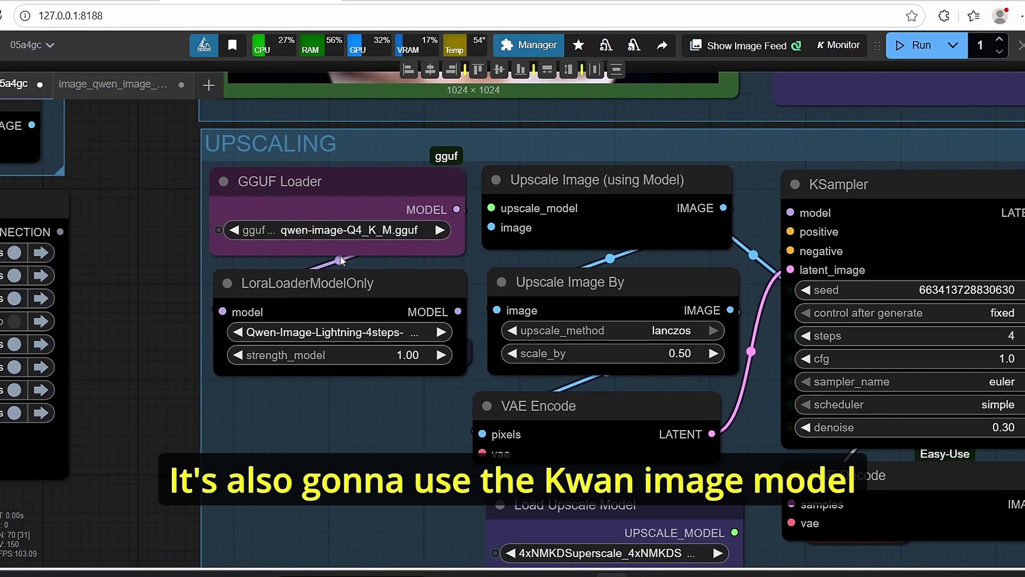
pyautogui.scroll(2, 783, 328)
pyautogui.scroll(-2, 192, 398)
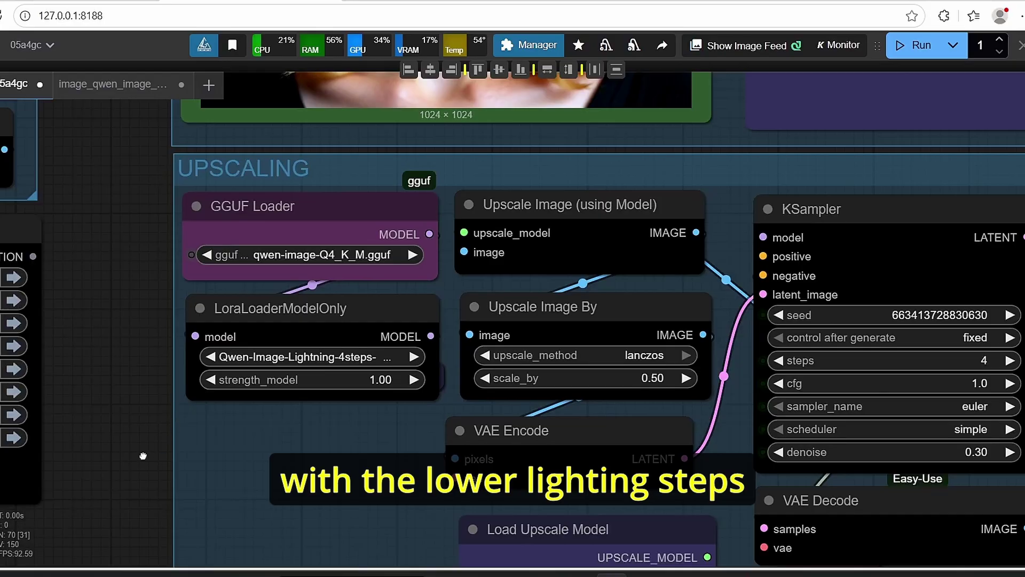
pyautogui.moveTo(124, 441); pyautogui.dragTo(50, 383)
pyautogui.scroll(-1, 70, 395)
pyautogui.hscroll(1, 612, 429)
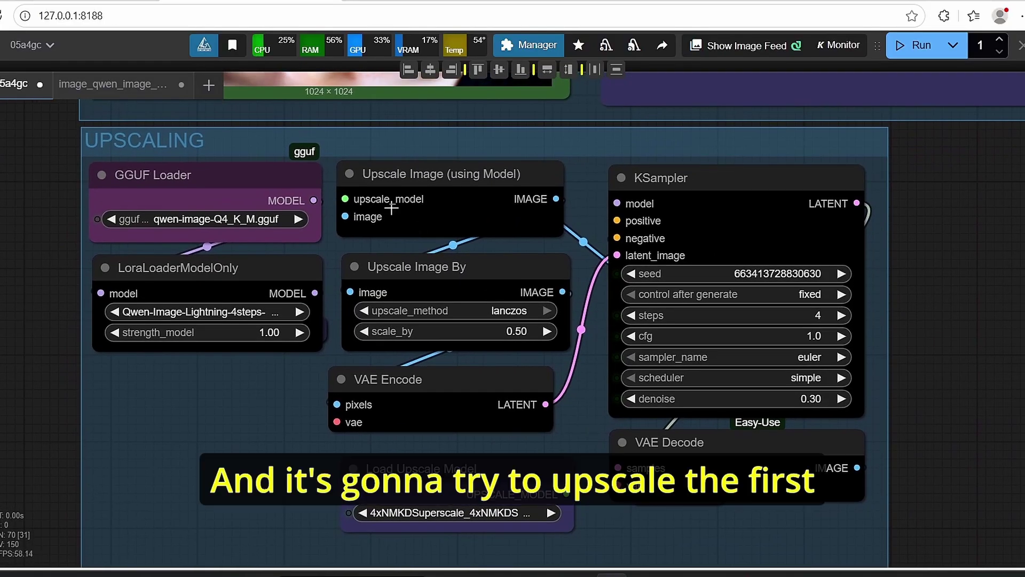
pyautogui.click(395, 211)
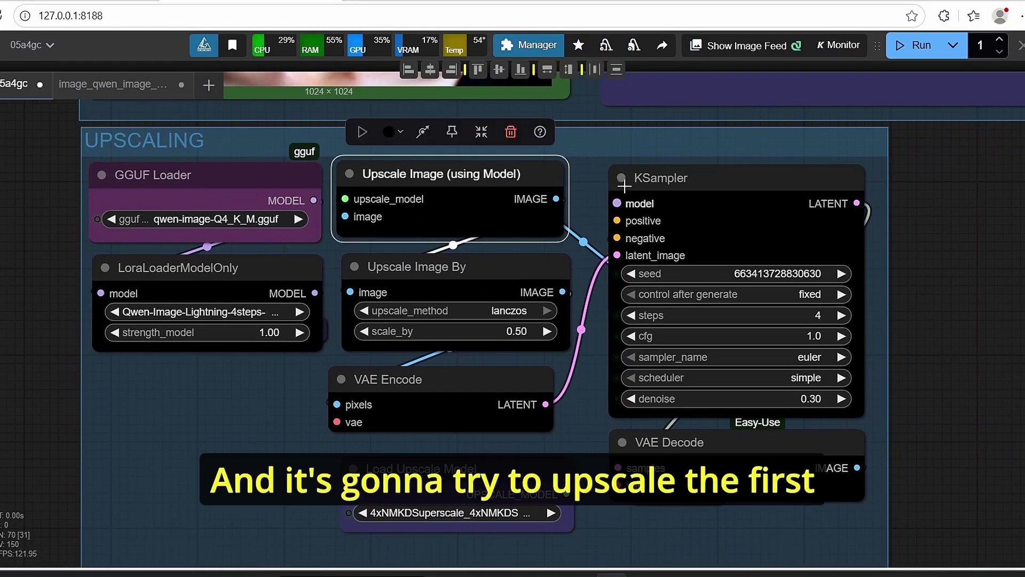
pyautogui.scroll(5, 384, 164)
pyautogui.scroll(-4, 383, 184)
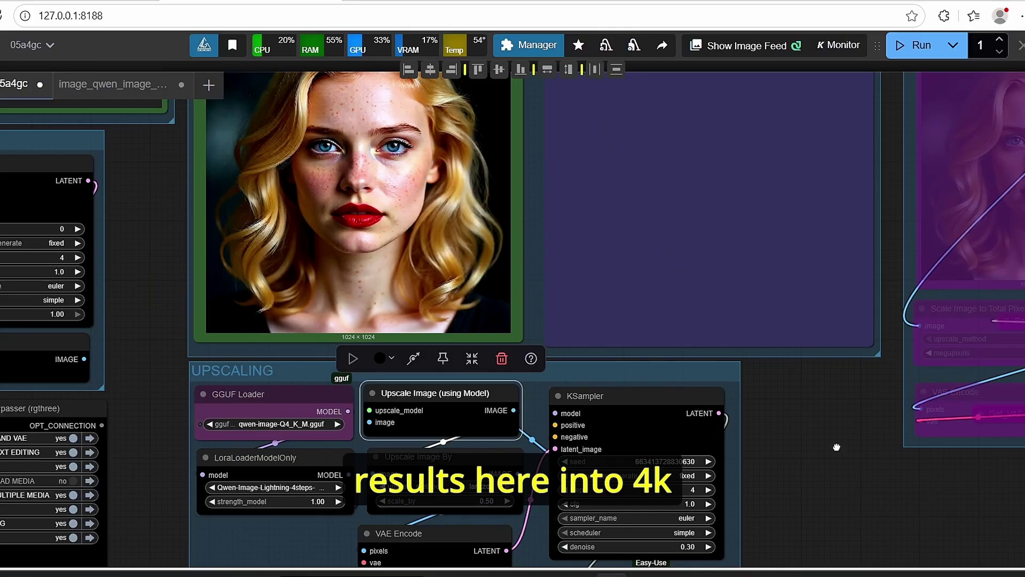
pyautogui.moveTo(837, 434); pyautogui.dragTo(781, 287)
pyautogui.scroll(7, 613, 317)
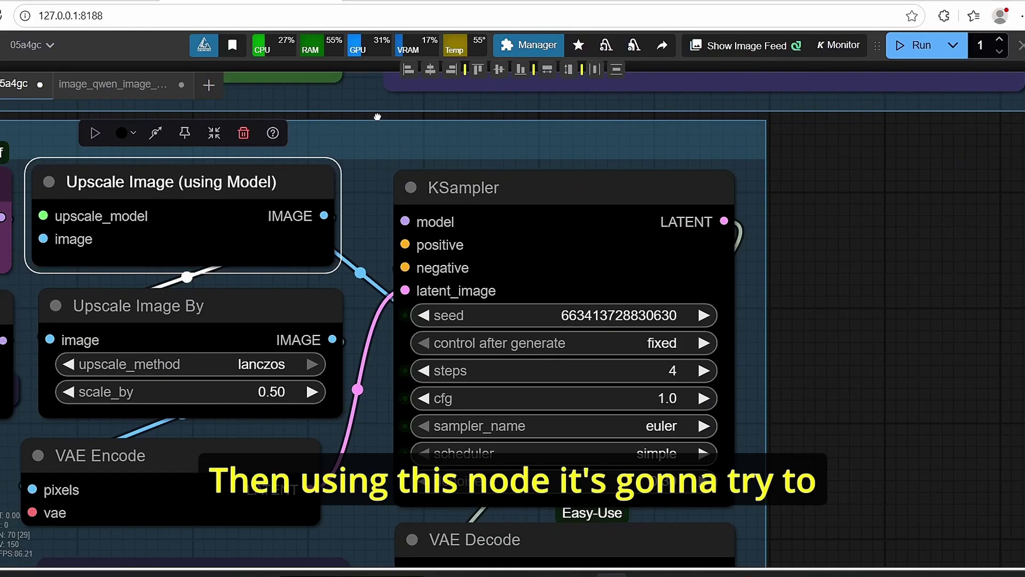
pyautogui.moveTo(379, 115); pyautogui.dragTo(503, 37)
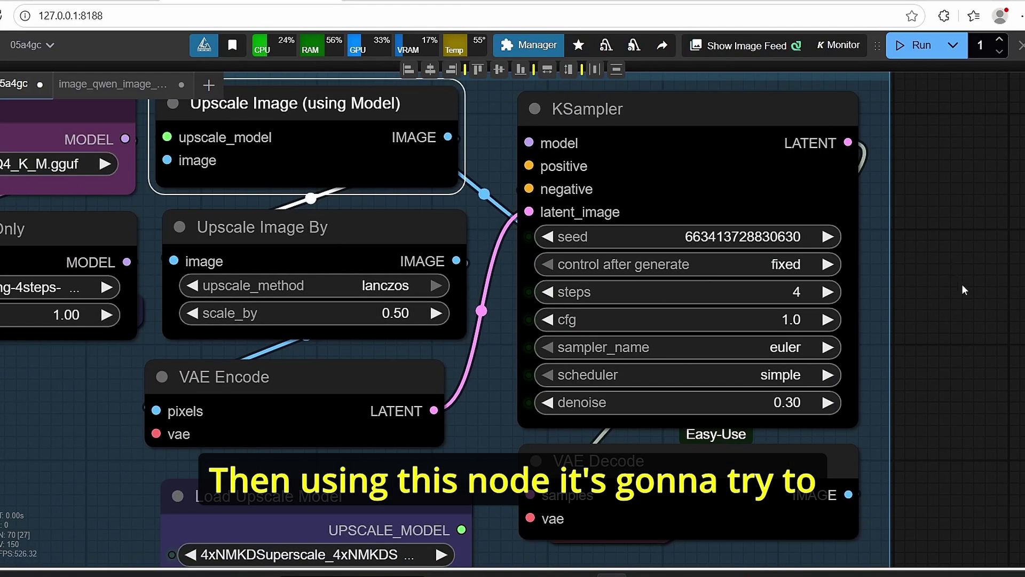
pyautogui.moveTo(967, 291); pyautogui.dragTo(785, 401)
pyautogui.scroll(-4, 944, 302)
pyautogui.scroll(3, 786, 401)
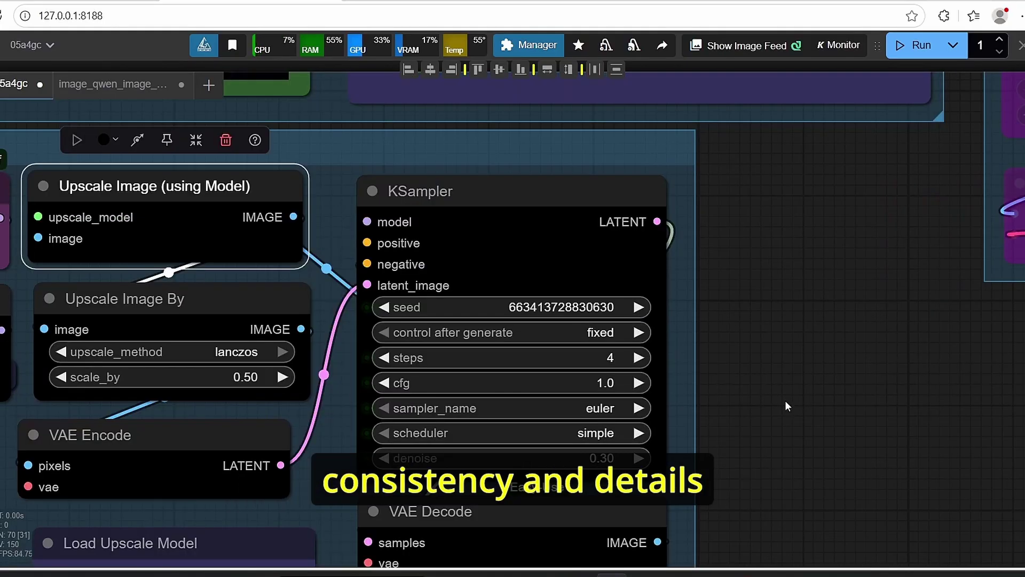
pyautogui.scroll(-5, 784, 400)
pyautogui.scroll(2, 784, 399)
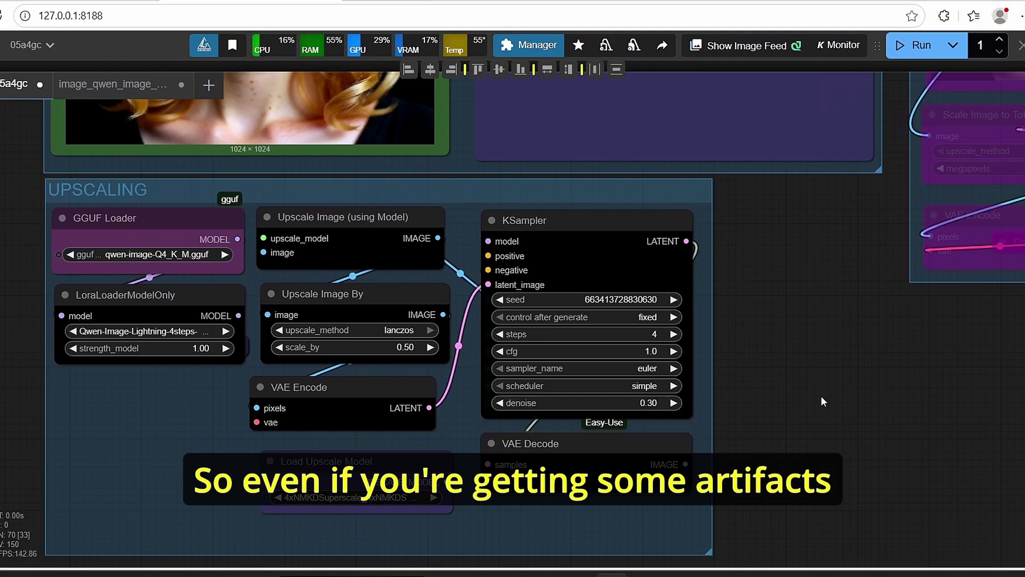
pyautogui.scroll(-3, 821, 396)
pyautogui.moveTo(808, 326); pyautogui.dragTo(838, 339)
pyautogui.scroll(3, 304, 265)
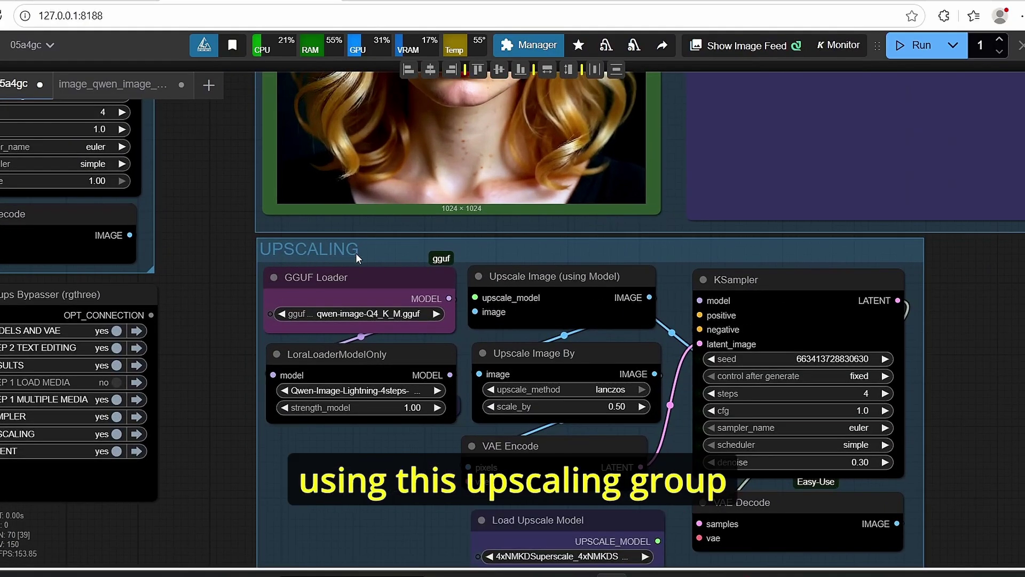
pyautogui.scroll(-2, 584, 277)
pyautogui.moveTo(352, 236); pyautogui.dragTo(694, 381)
pyautogui.scroll(3, 694, 380)
pyautogui.scroll(5, 464, 270)
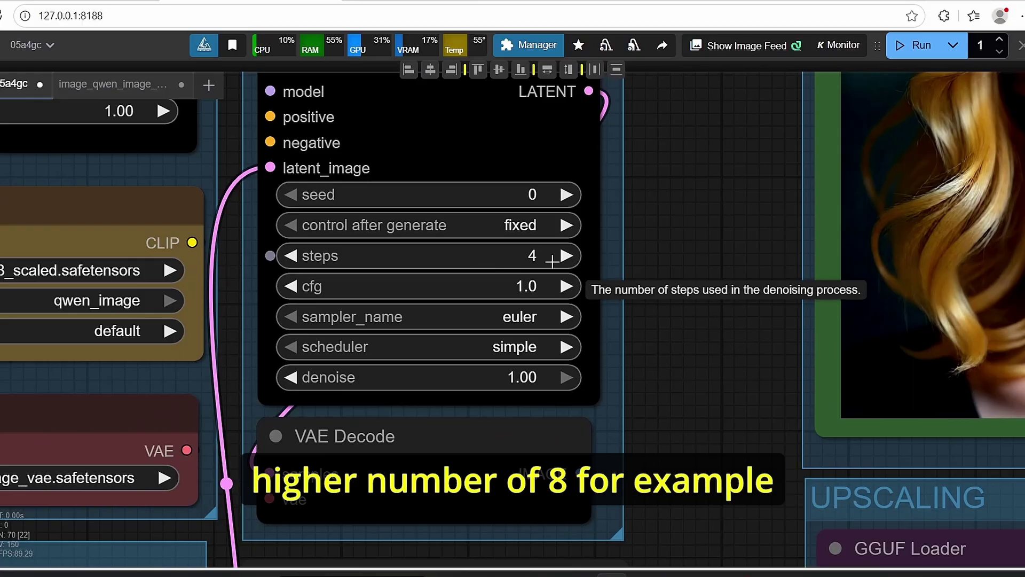
pyautogui.scroll(-5, 552, 261)
pyautogui.moveTo(390, 169); pyautogui.dragTo(330, 357)
pyautogui.scroll(-4, 330, 357)
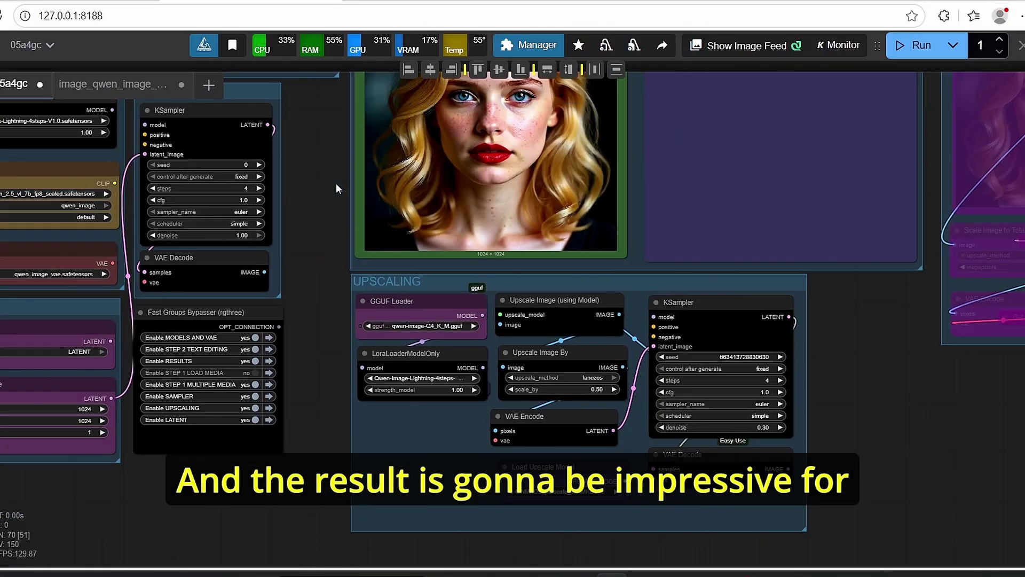
pyautogui.moveTo(329, 182); pyautogui.dragTo(327, 360)
pyautogui.scroll(2, 315, 397)
pyautogui.moveTo(912, 478); pyautogui.dragTo(816, 481)
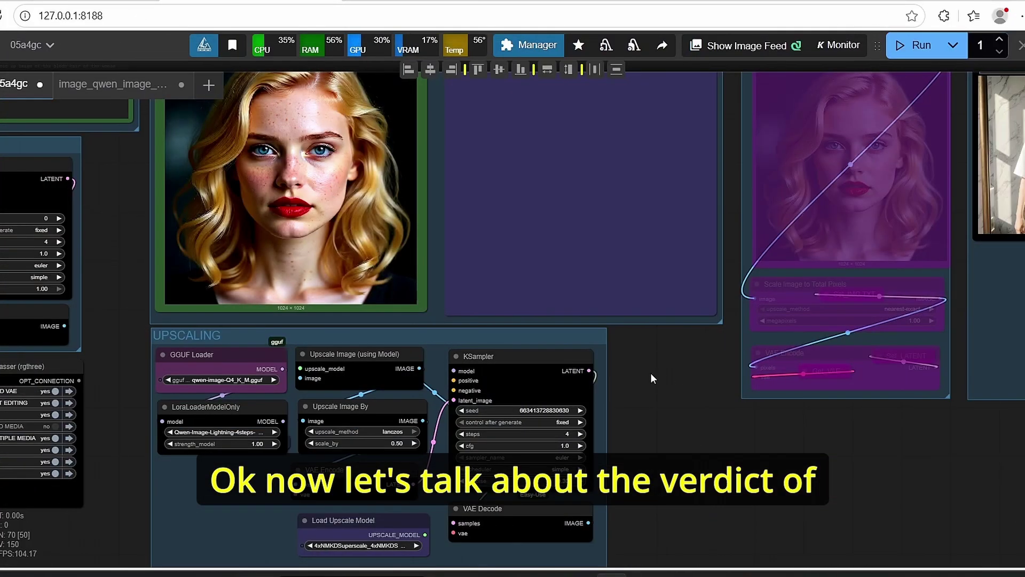
pyautogui.moveTo(651, 372); pyautogui.dragTo(855, 423)
pyautogui.scroll(-3, 757, 362)
pyautogui.scroll(2, 757, 363)
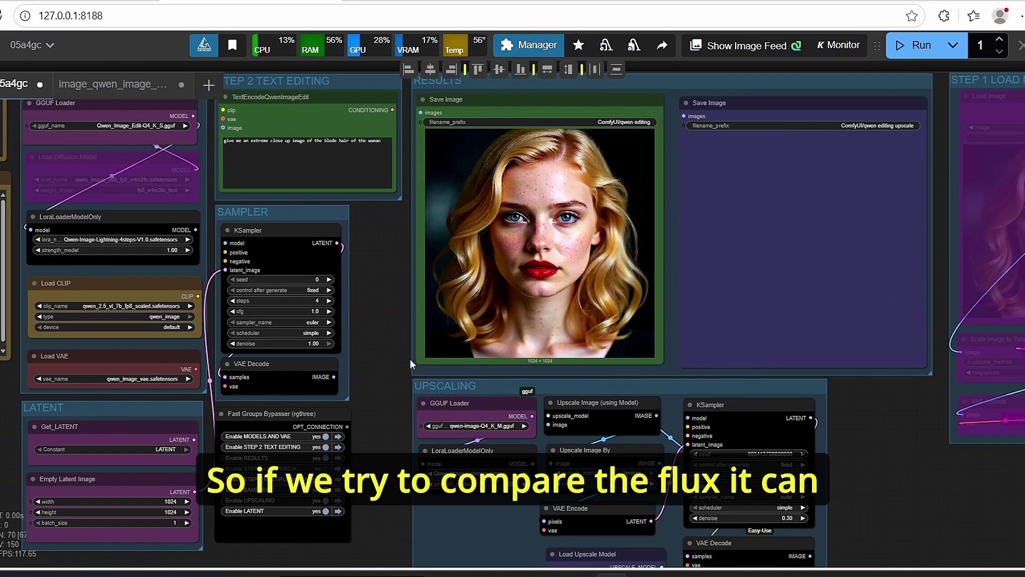
pyautogui.moveTo(391, 390); pyautogui.dragTo(465, 342)
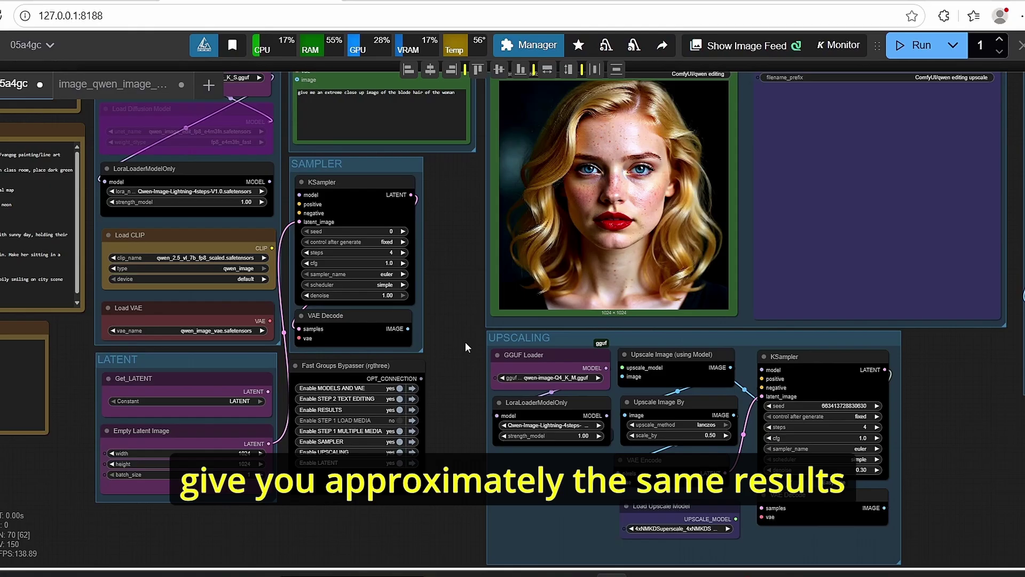
pyautogui.scroll(-1, 465, 341)
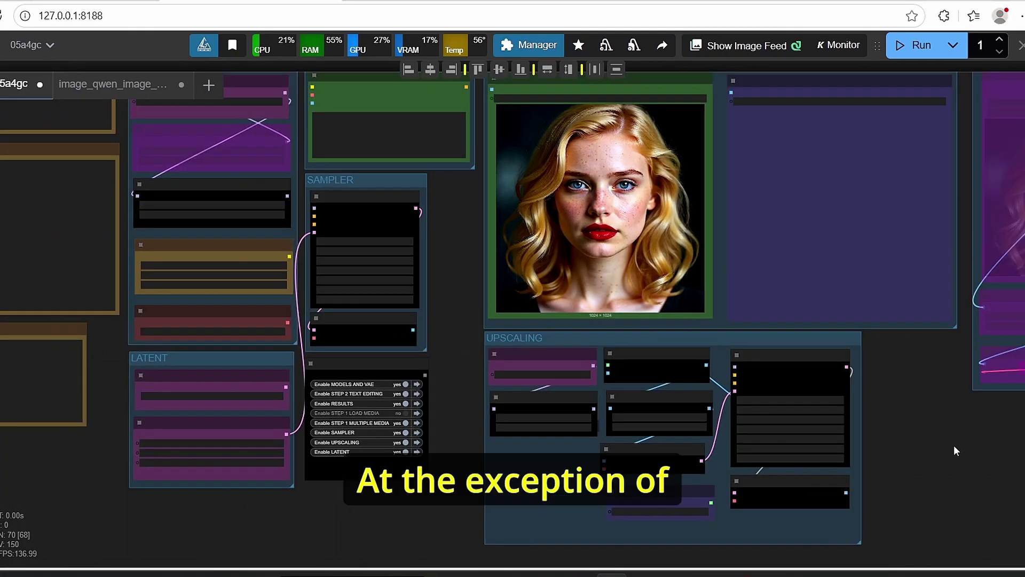
pyautogui.moveTo(956, 449); pyautogui.dragTo(654, 472)
pyautogui.moveTo(826, 449); pyautogui.dragTo(765, 465)
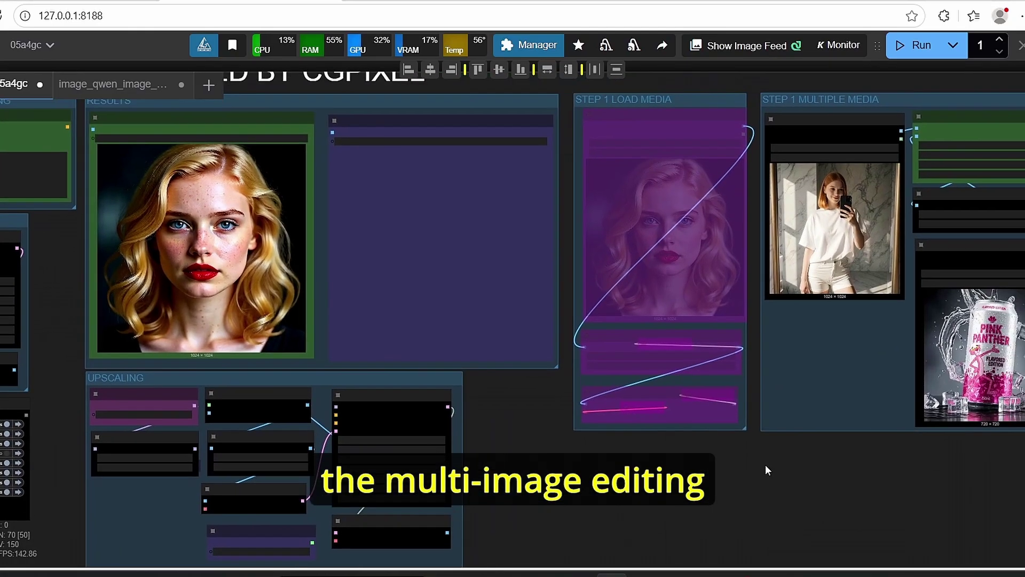
pyautogui.hscroll(5, 821, 479)
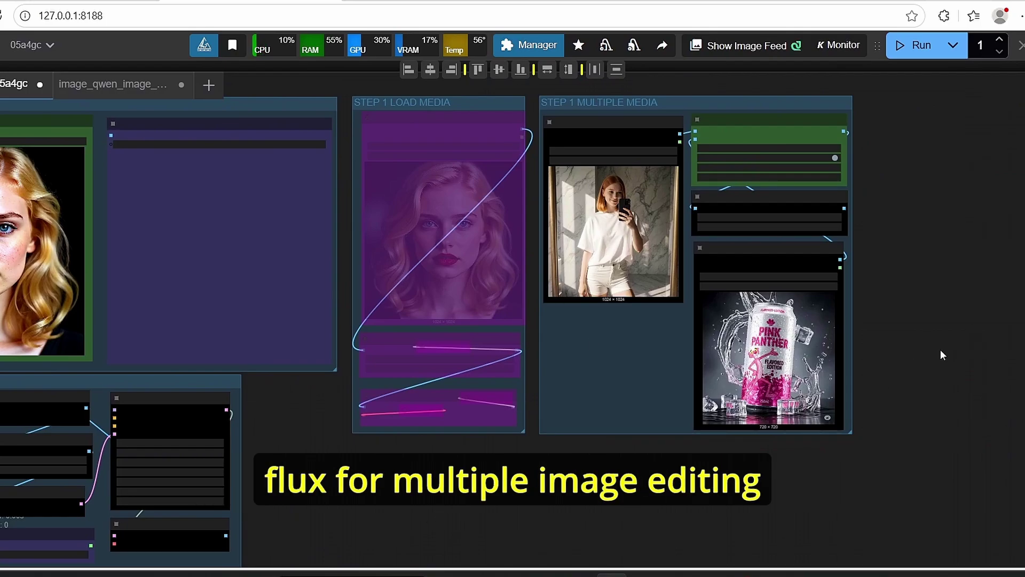
pyautogui.scroll(3, 940, 350)
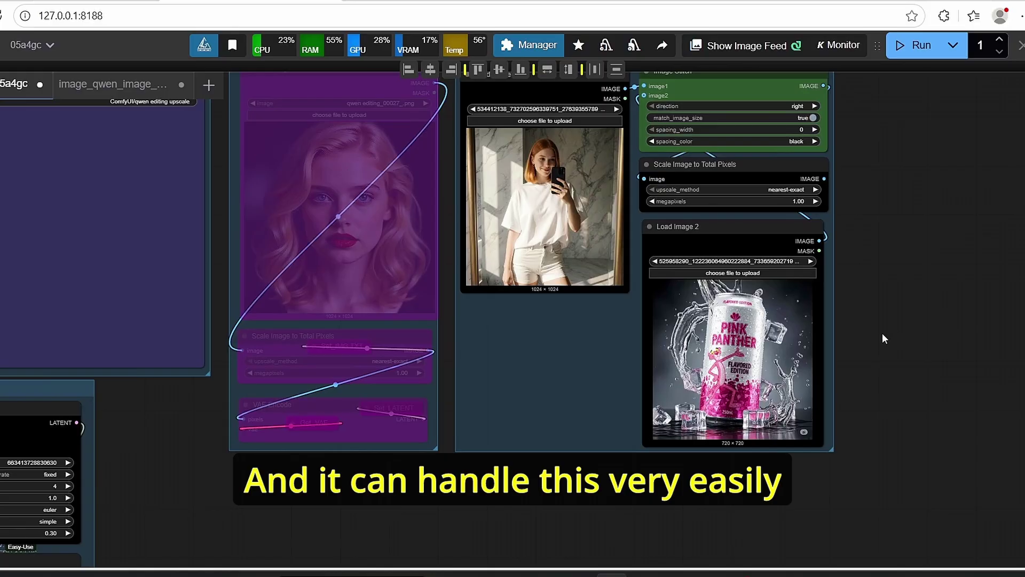
pyautogui.moveTo(876, 335); pyautogui.dragTo(938, 341)
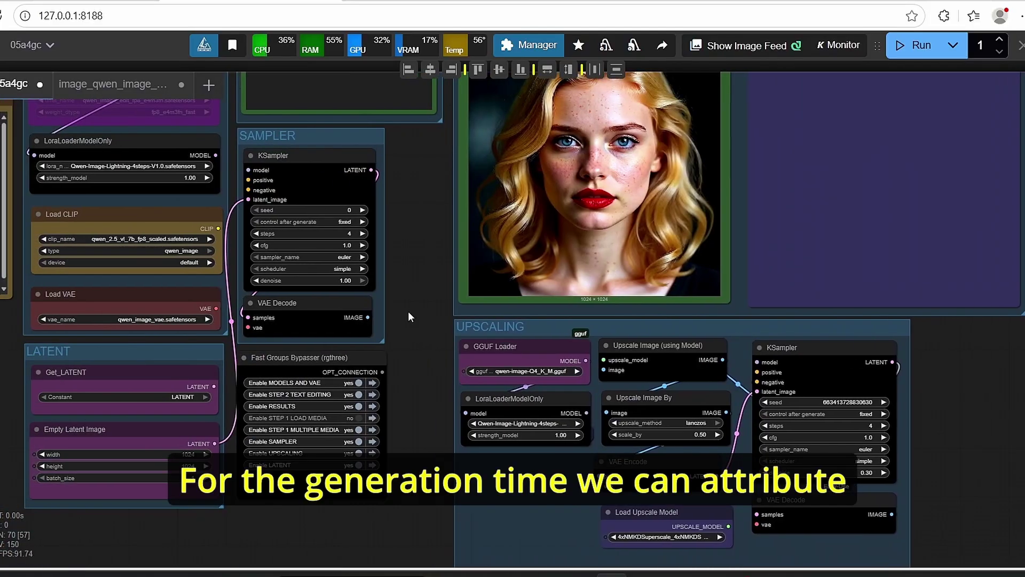
pyautogui.moveTo(417, 293); pyautogui.dragTo(492, 373)
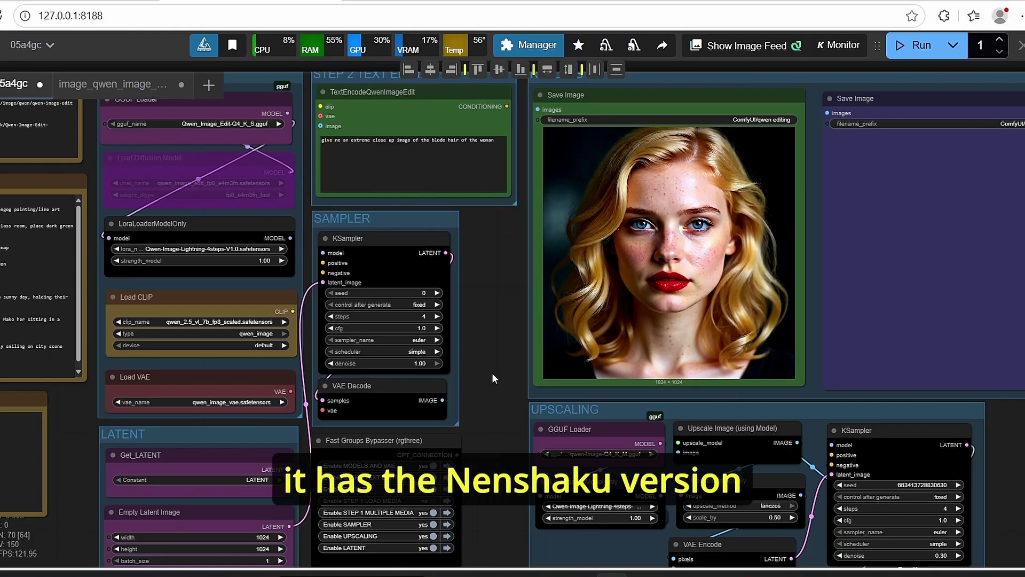
pyautogui.scroll(2, 492, 373)
pyautogui.moveTo(506, 419); pyautogui.dragTo(542, 413)
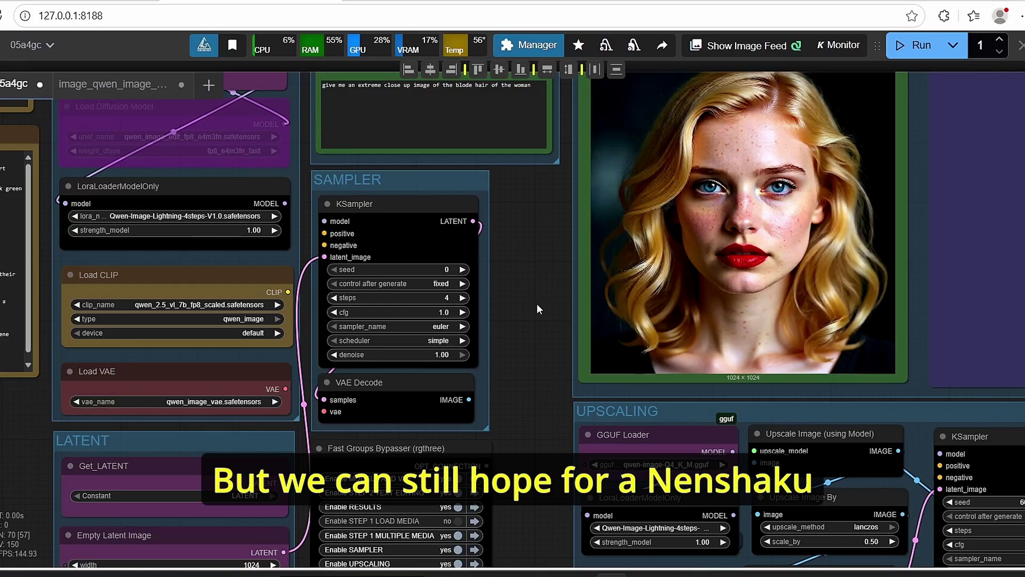
pyautogui.scroll(-2, 537, 304)
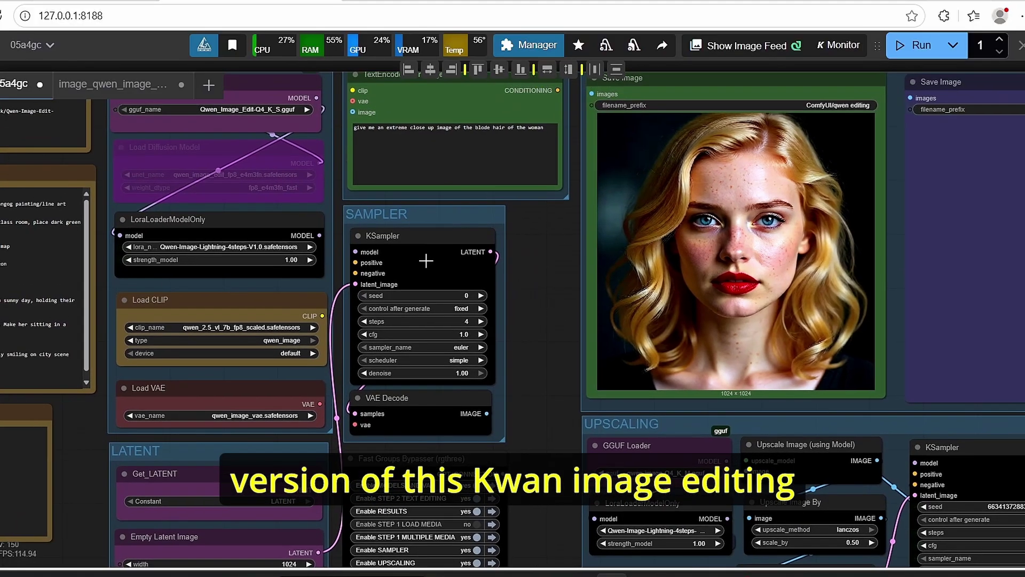
pyautogui.scroll(-1, 520, 268)
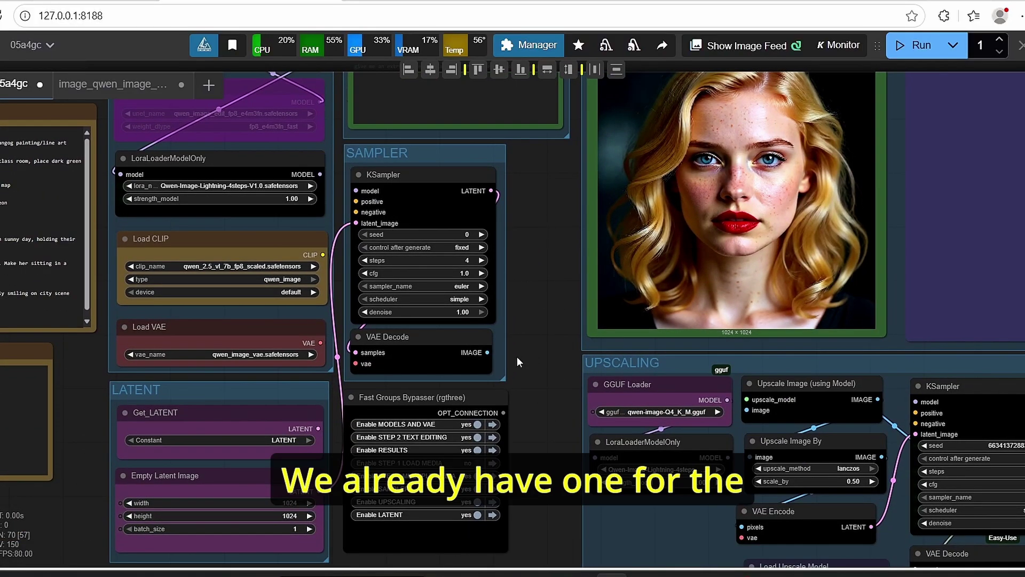
pyautogui.scroll(-1, 516, 360)
pyautogui.scroll(1, 497, 287)
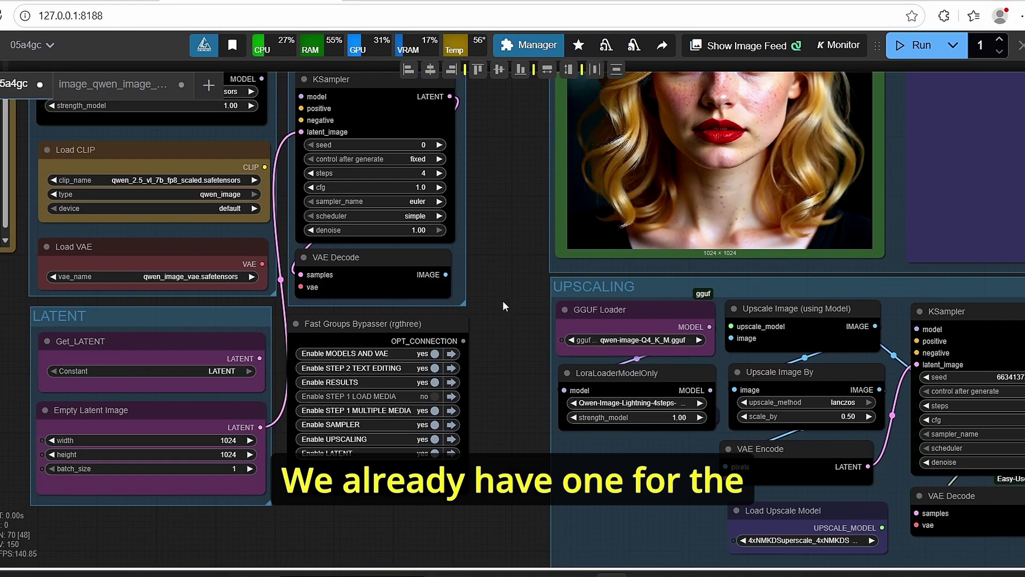
pyautogui.scroll(-1, 503, 309)
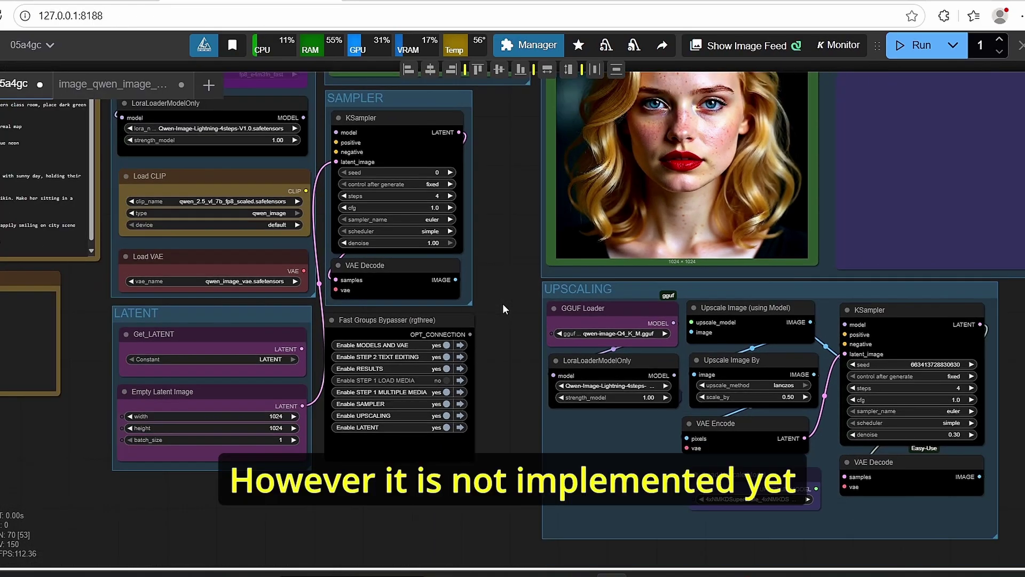
pyautogui.moveTo(512, 242); pyautogui.dragTo(545, 318)
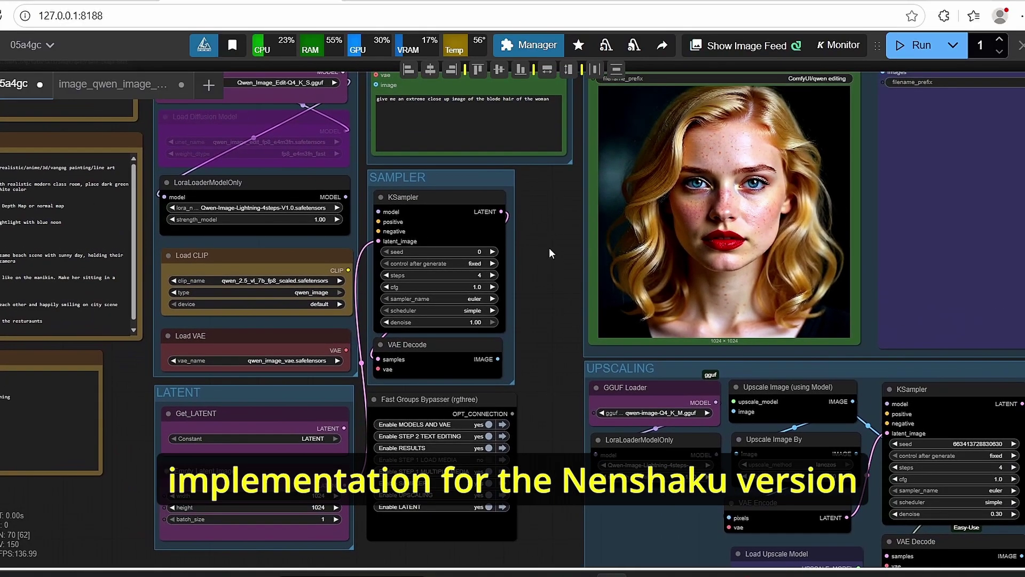
pyautogui.moveTo(549, 499); pyautogui.dragTo(529, 436)
pyautogui.scroll(-2, 528, 430)
pyautogui.scroll(3, 519, 262)
pyautogui.moveTo(531, 214); pyautogui.dragTo(535, 296)
pyautogui.moveTo(524, 455); pyautogui.dragTo(514, 350)
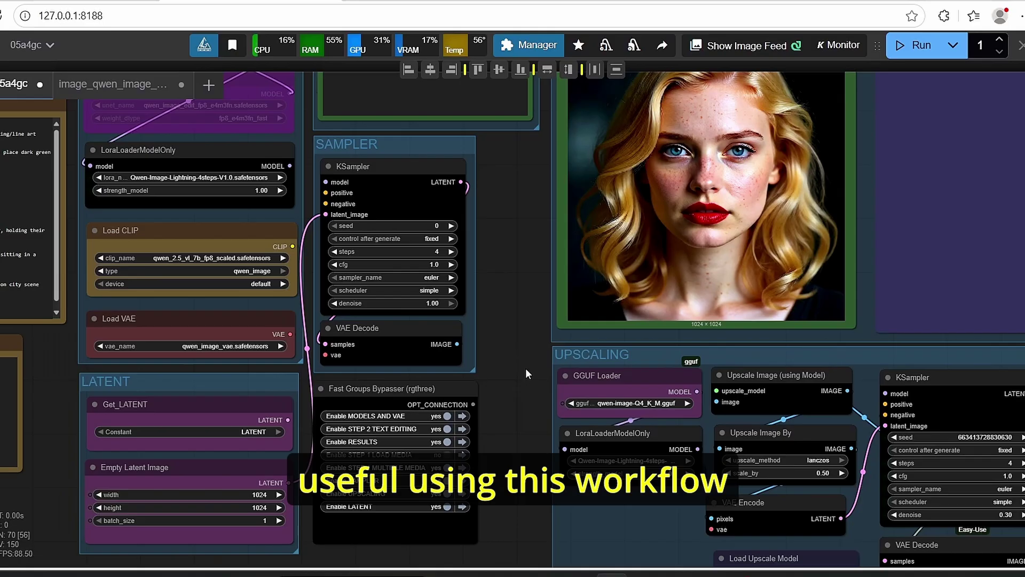
pyautogui.scroll(-2, 481, 258)
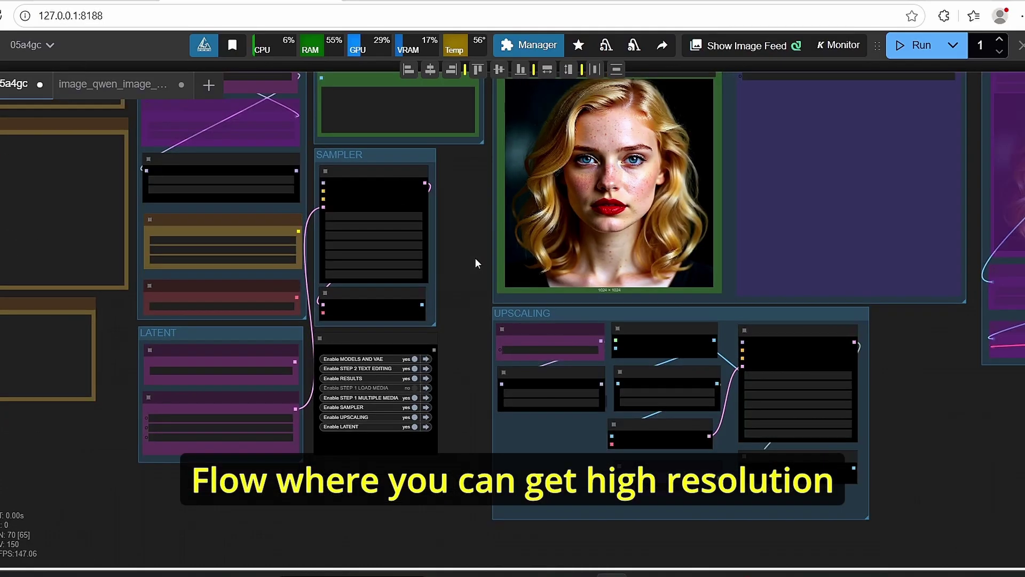